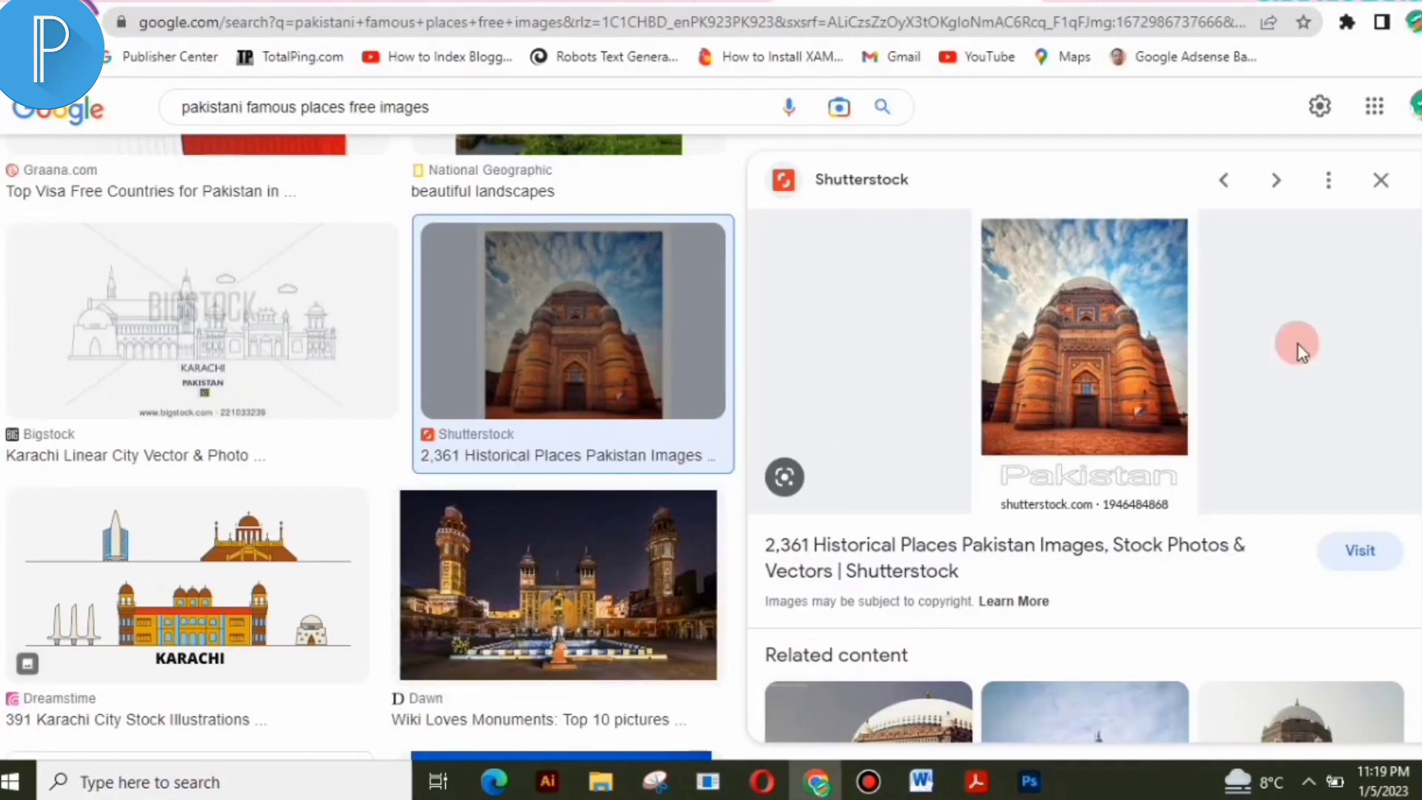
# Browse the Pakistani famous places image results and copy the Saari News photo of the white mosque with four minarets
pyautogui.scroll(-5, 1415, 320)
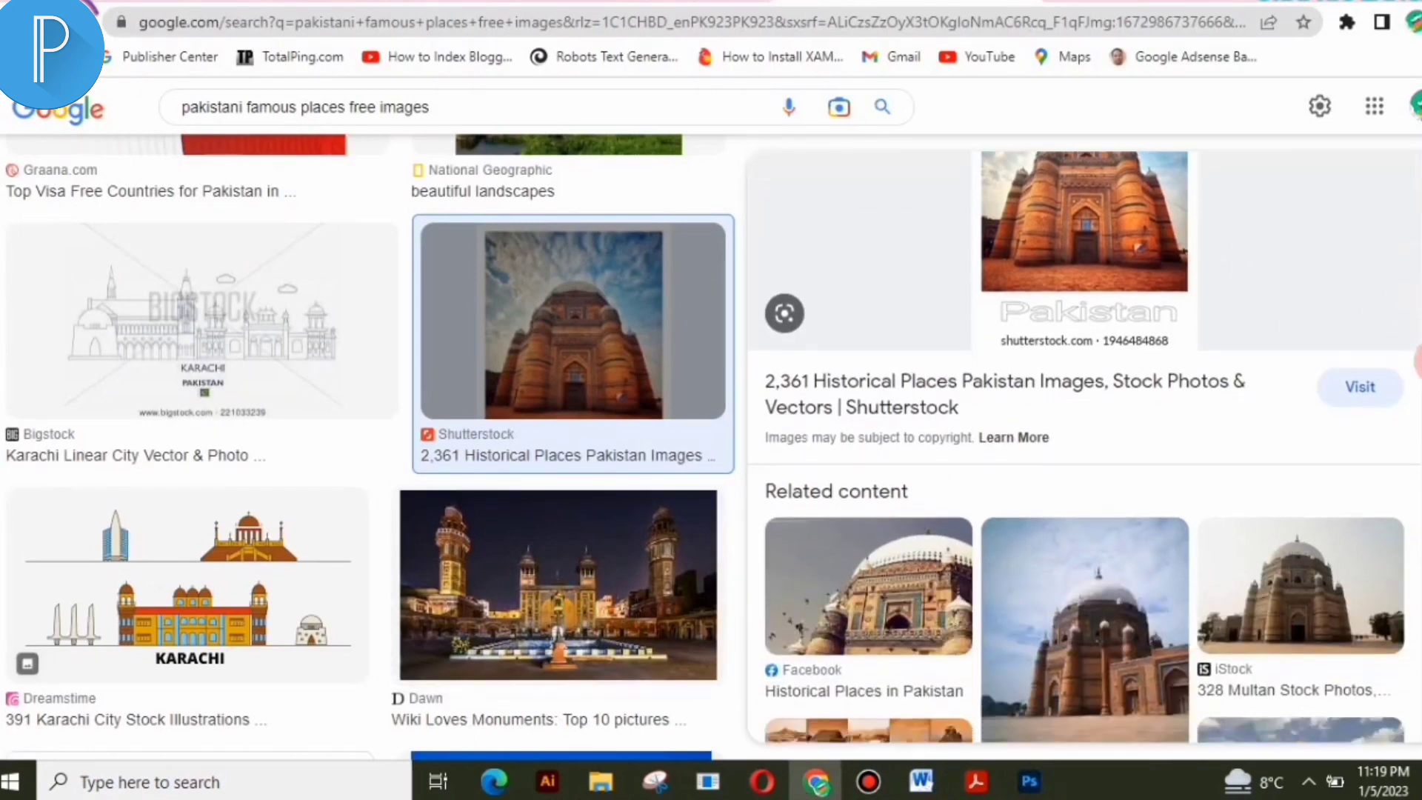
pyautogui.scroll(-7, 1415, 320)
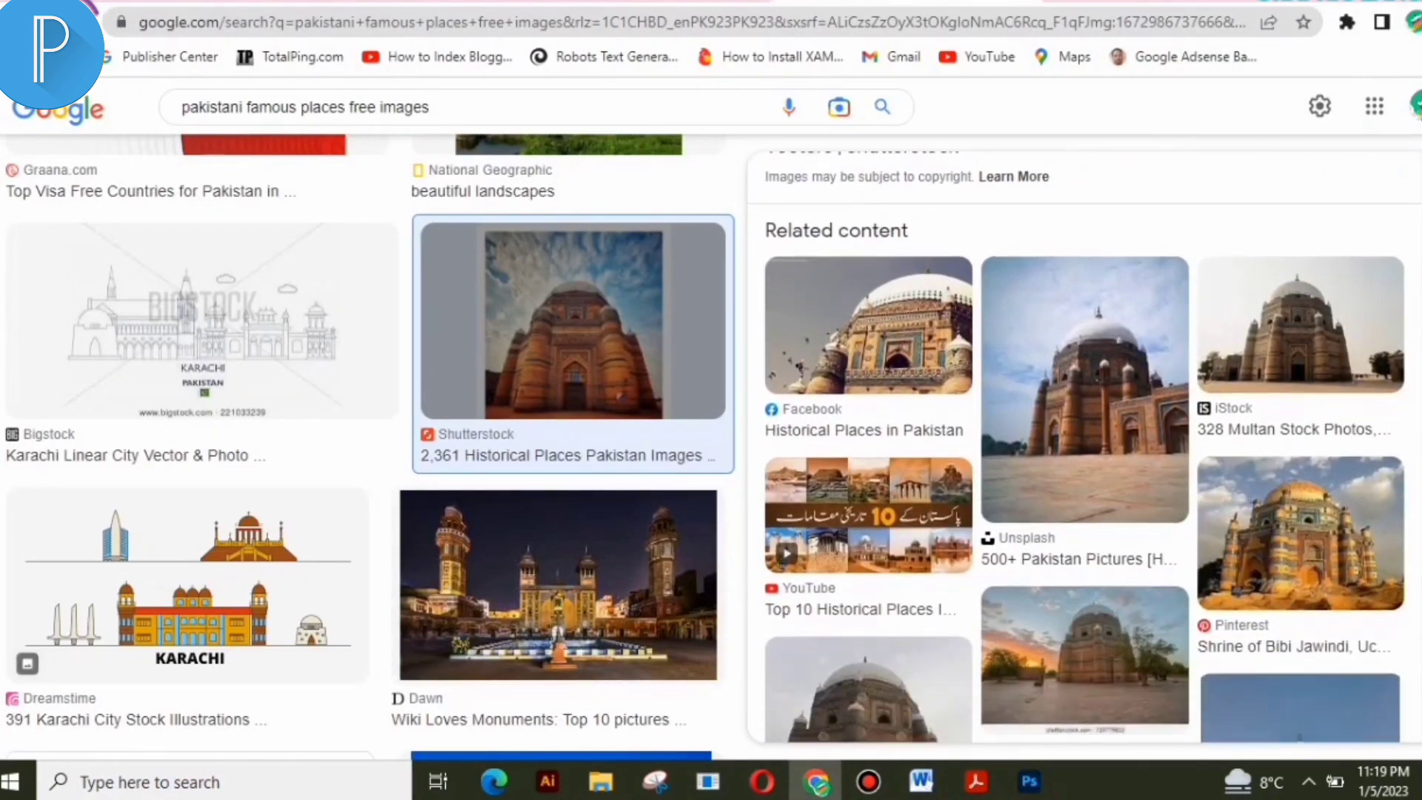
pyautogui.scroll(-8, 1415, 320)
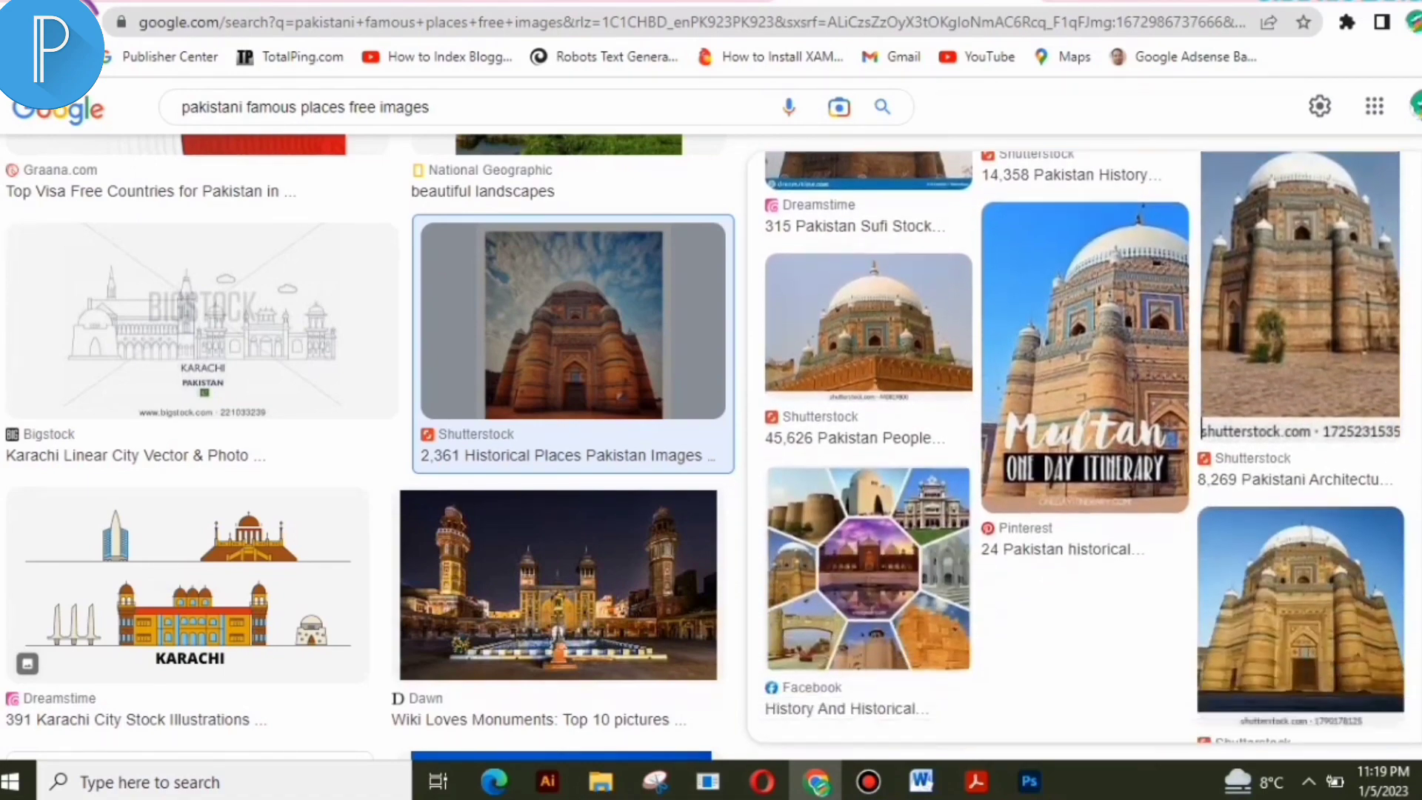
pyautogui.scroll(10, 1414, 320)
pyautogui.scroll(2, 1417, 426)
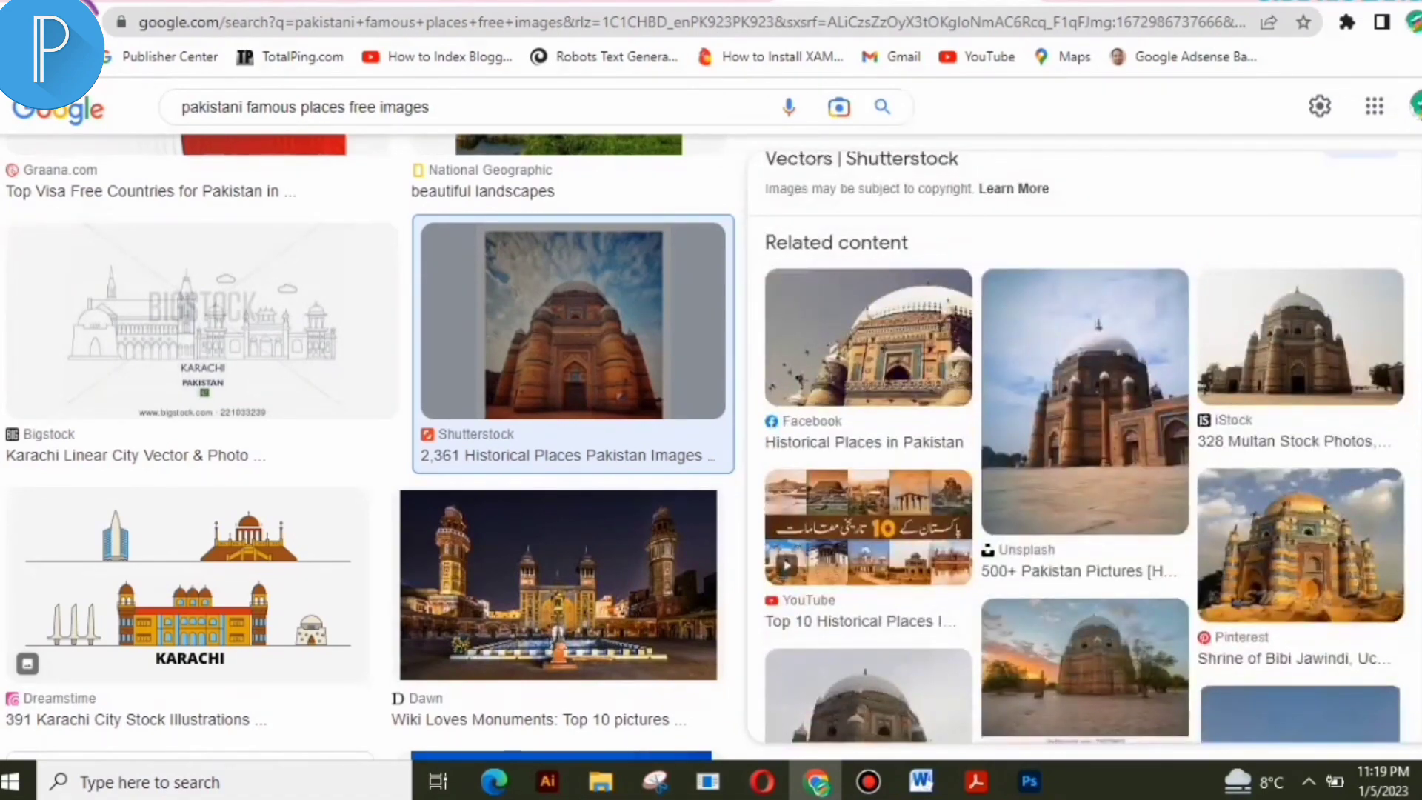
pyautogui.scroll(-15, 370, 445)
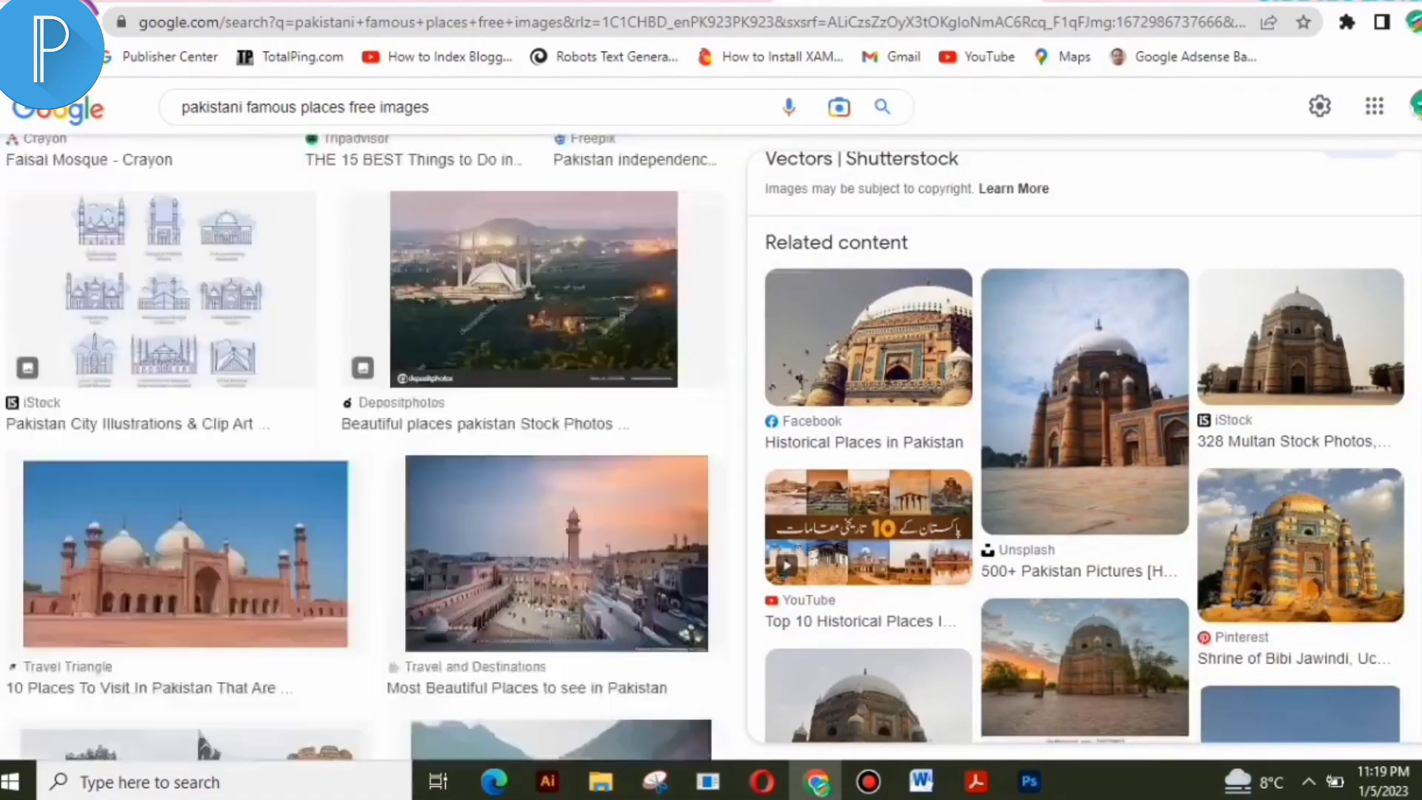
pyautogui.scroll(-1, 363, 445)
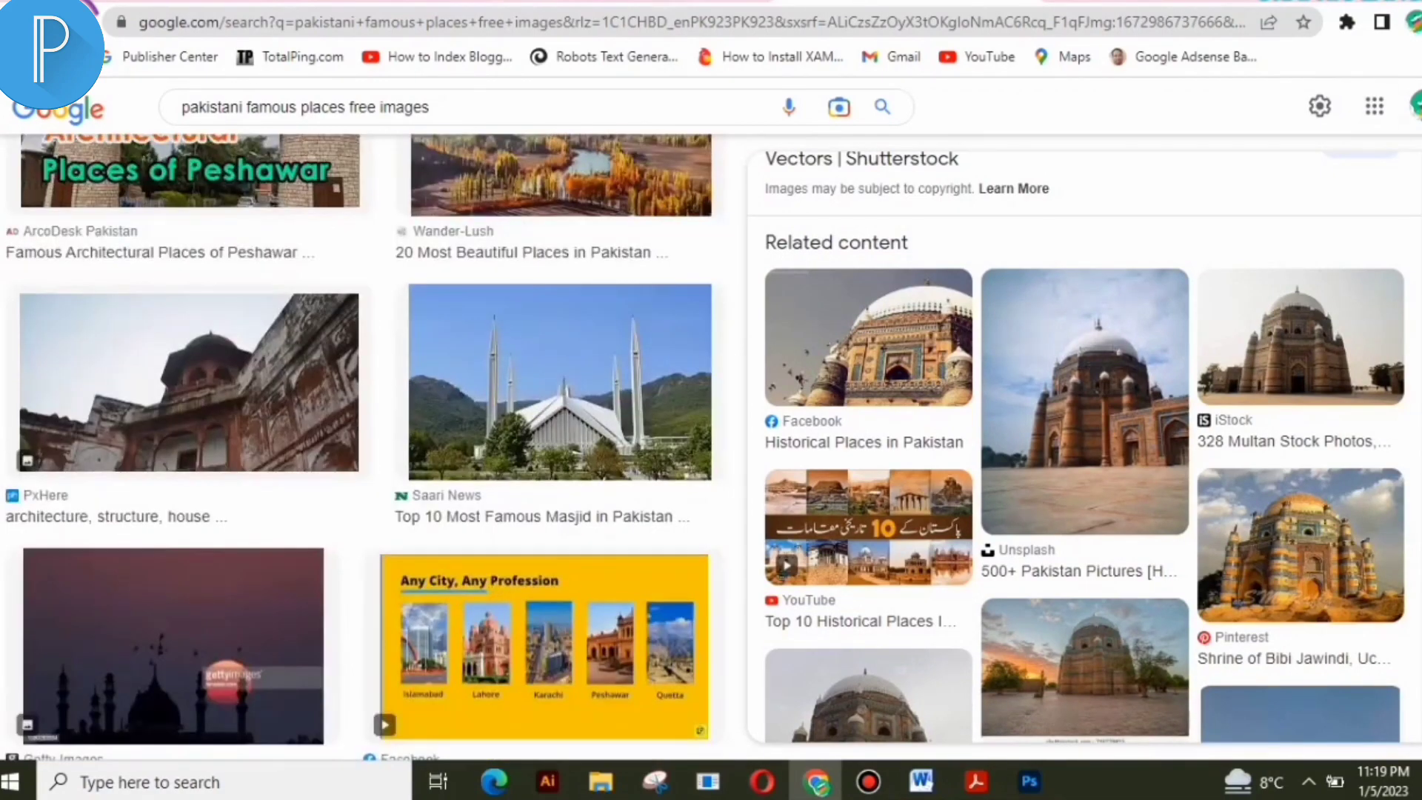
pyautogui.click(629, 366)
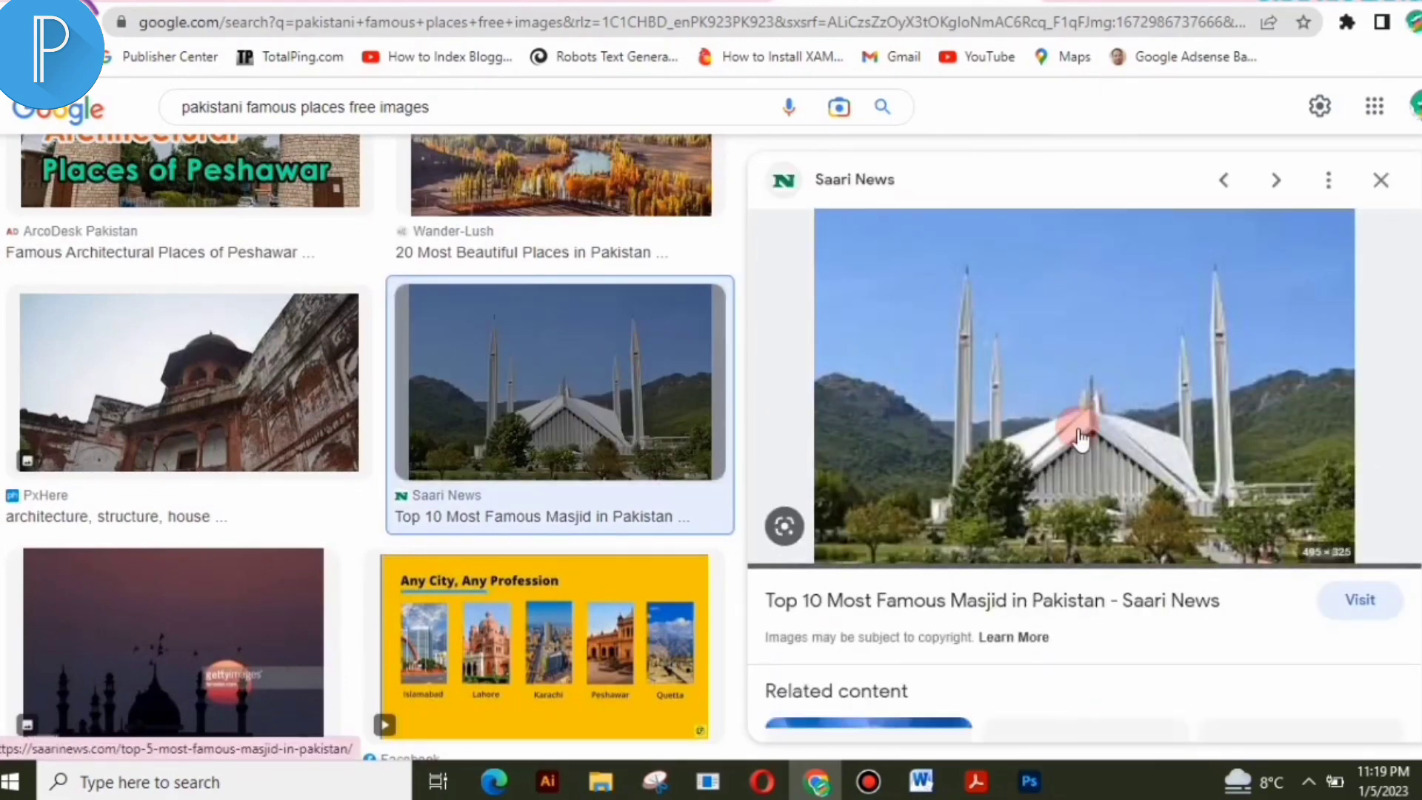
pyautogui.rightClick(1079, 431)
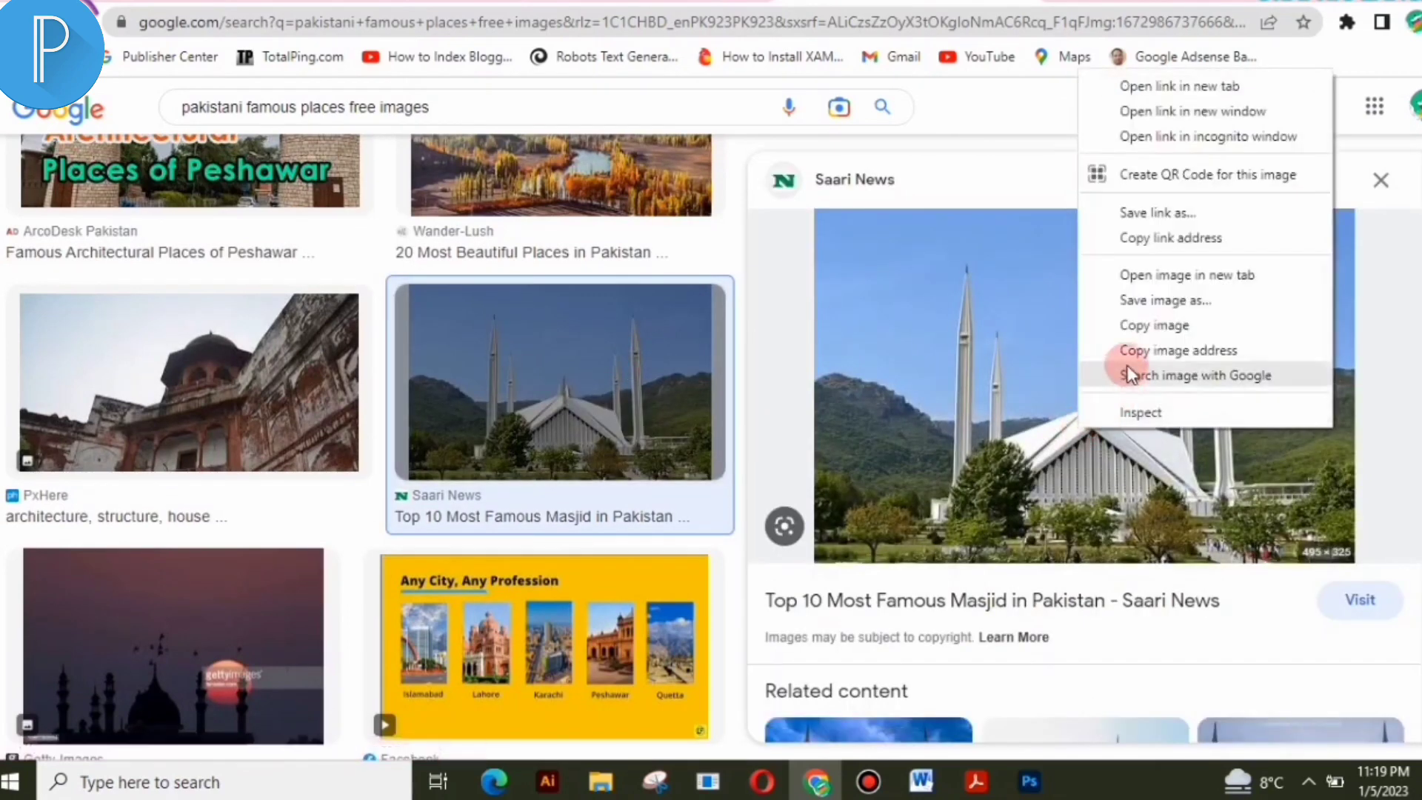
pyautogui.click(1145, 330)
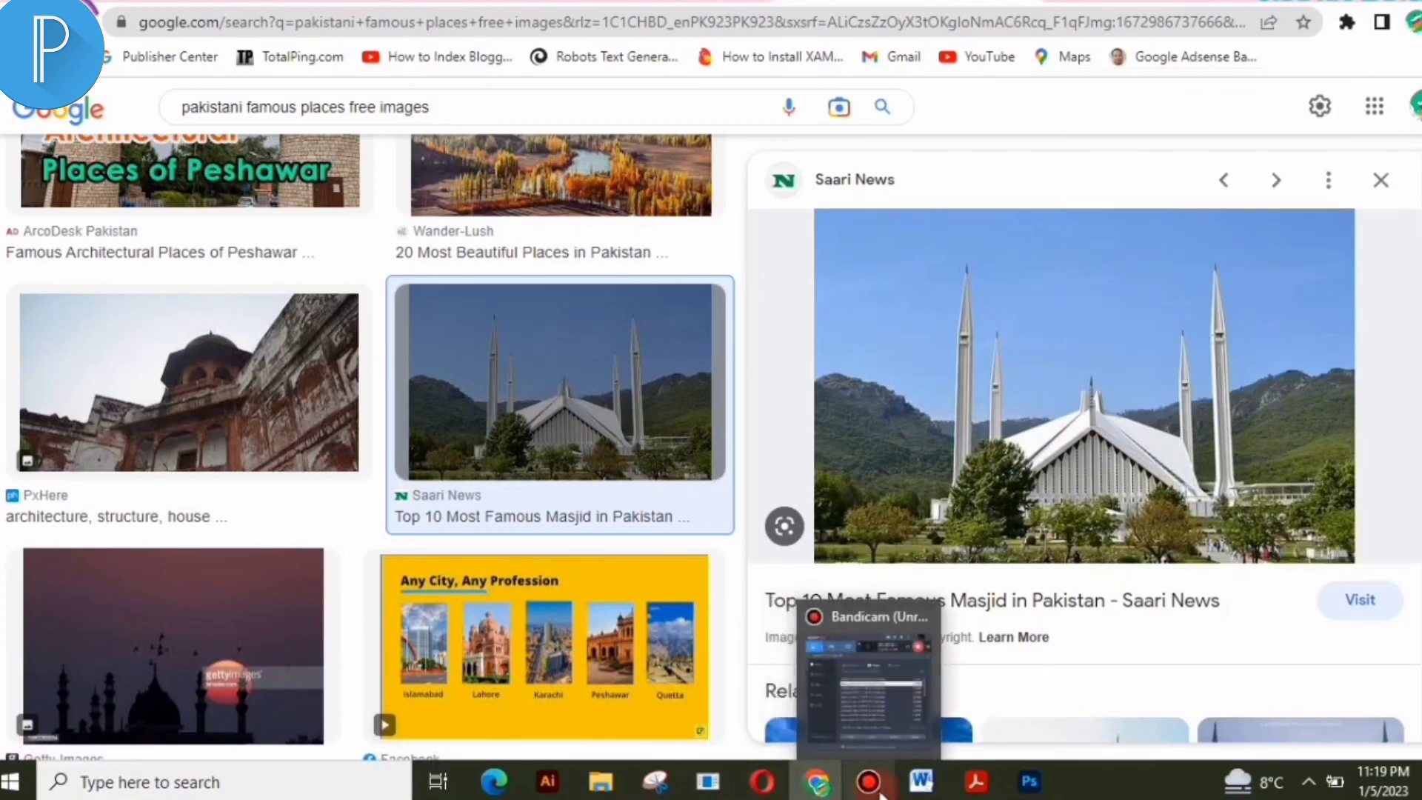
# Switch to Photoshop, paste the copied white mosque photo into the poster and rotate it counter-clockwise
pyautogui.moveTo(1030, 784)
pyautogui.click(981, 711)
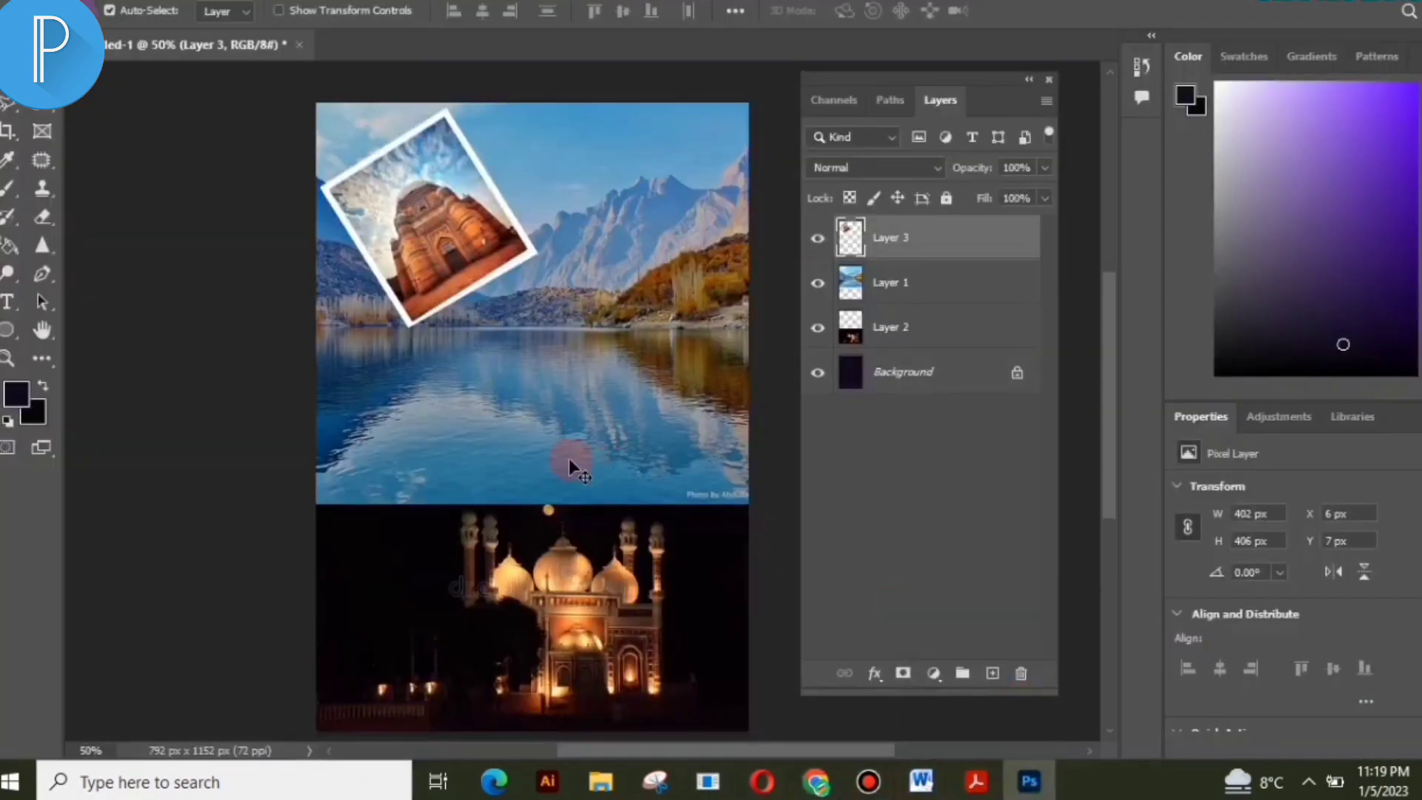
pyautogui.press('ctrl')
pyautogui.hotkey('ctrl', 'v')
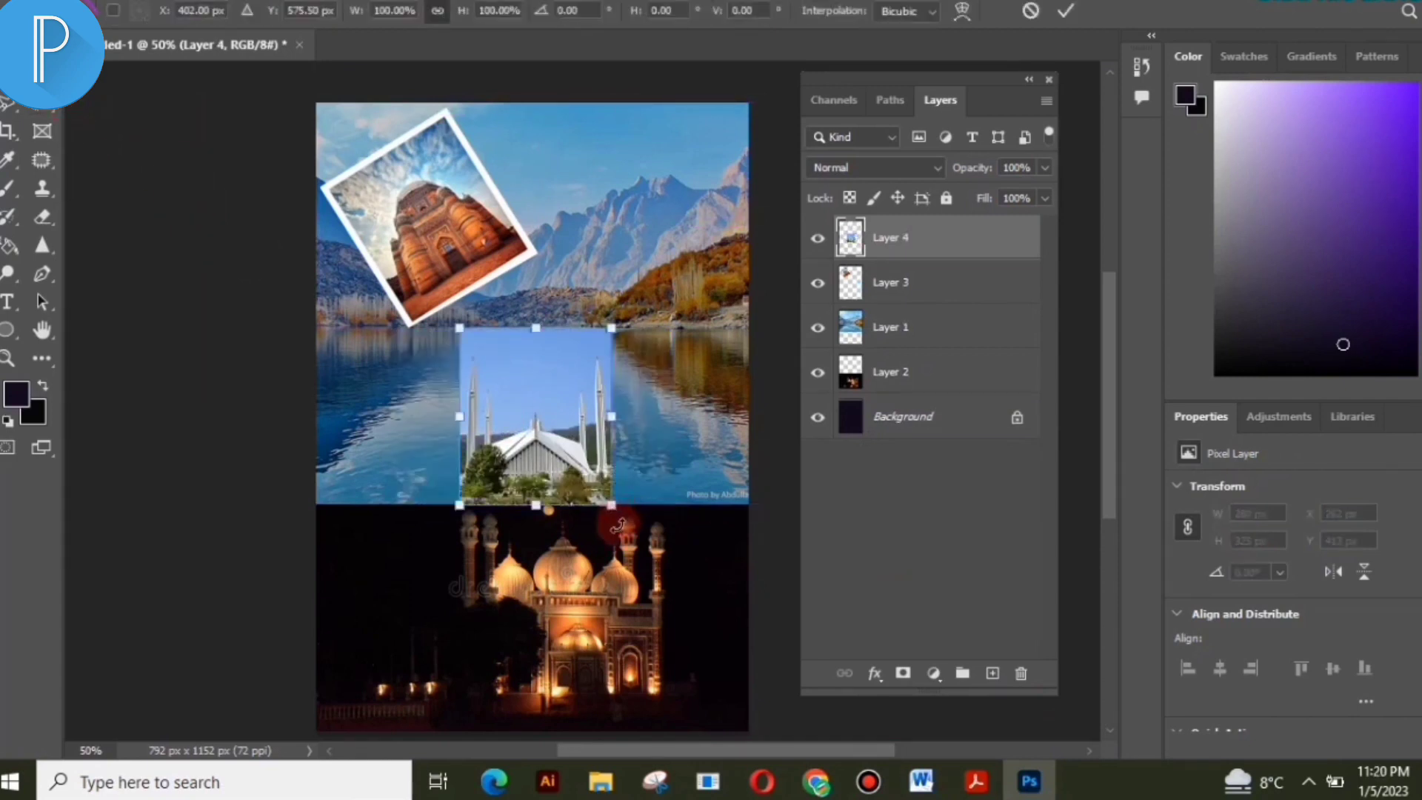
pyautogui.moveTo(618, 525); pyautogui.dragTo(652, 486)
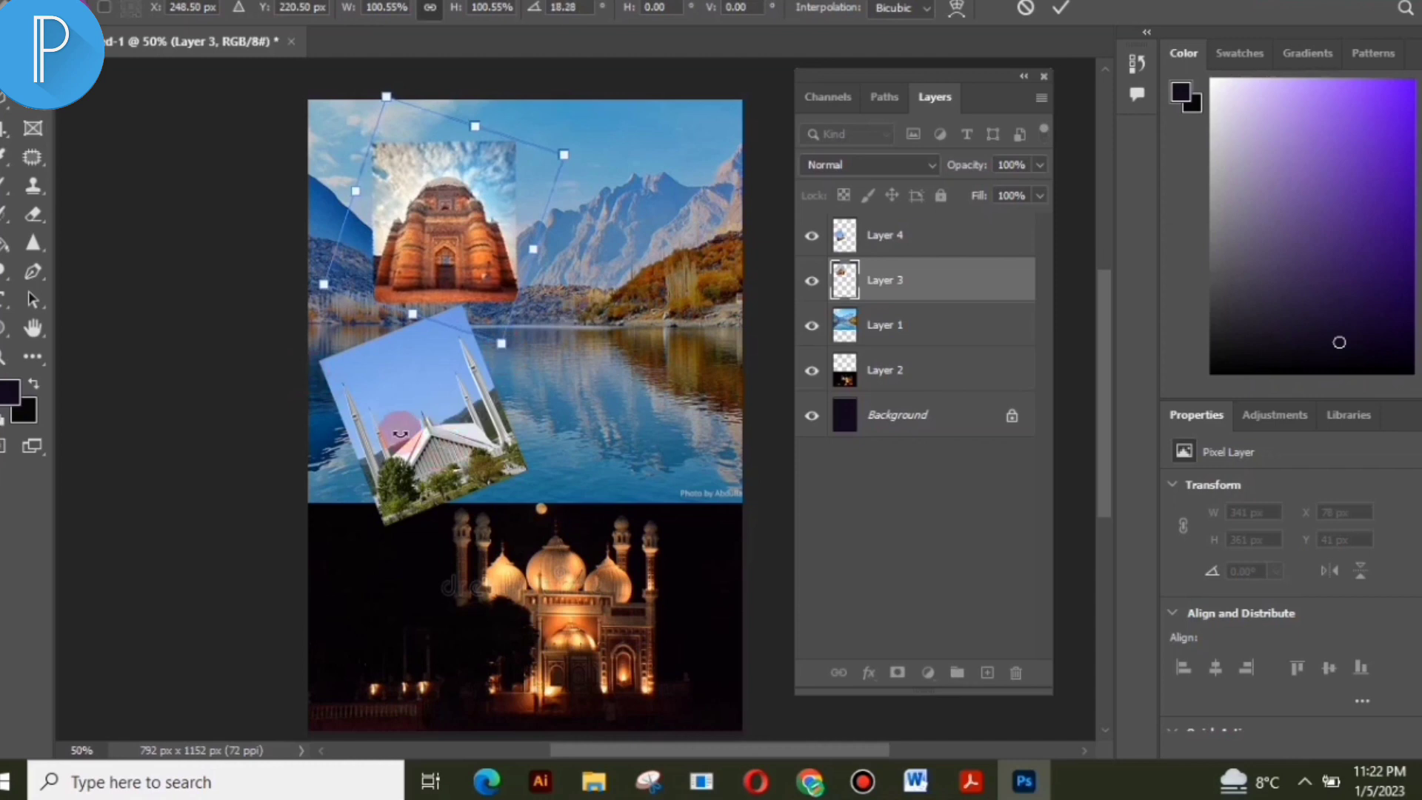
# Select Layer 4 with the tilted white mosque photo and start a free transform on it
pyautogui.moveTo(940, 292); pyautogui.dragTo(900, 237)
pyautogui.click(901, 237)
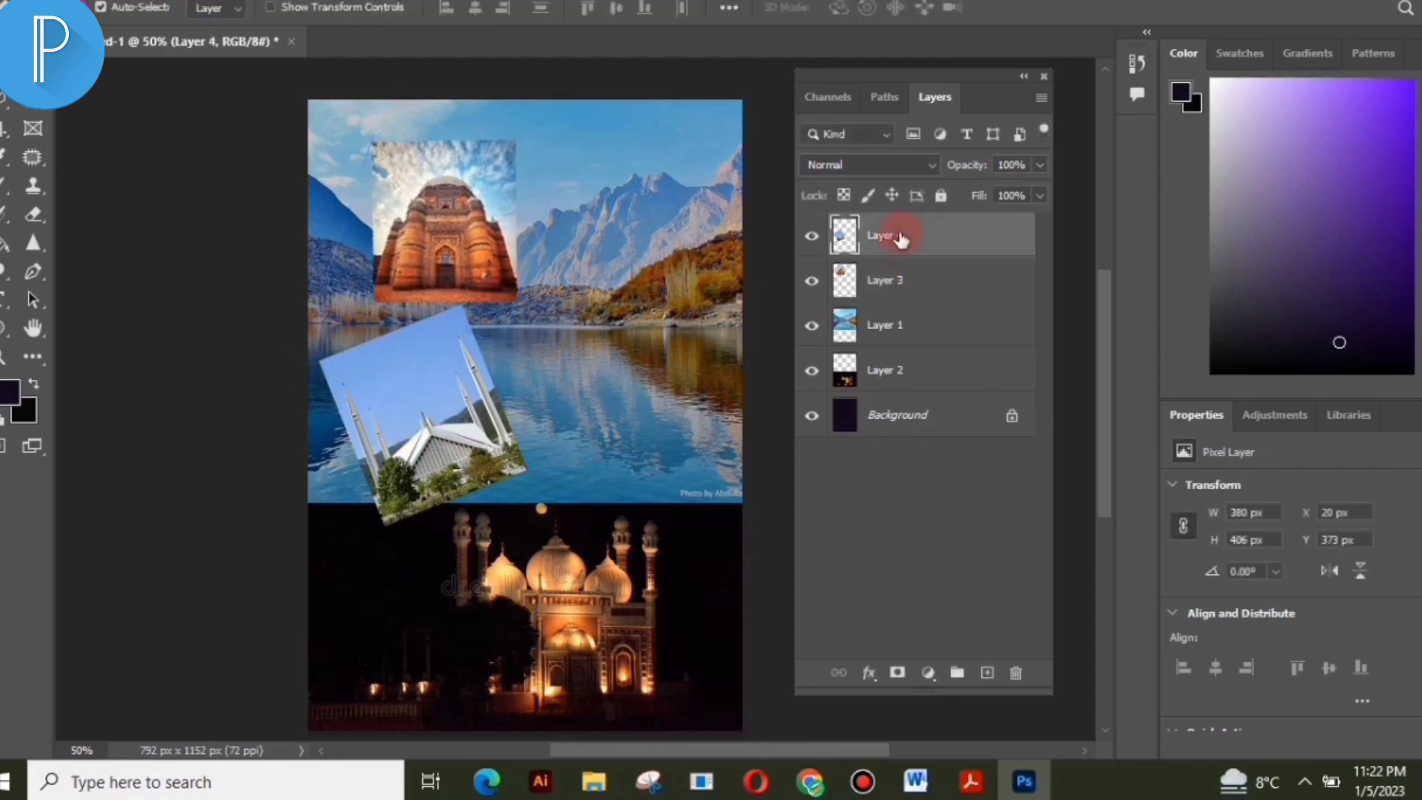
pyautogui.hotkey('ctrl', 't')
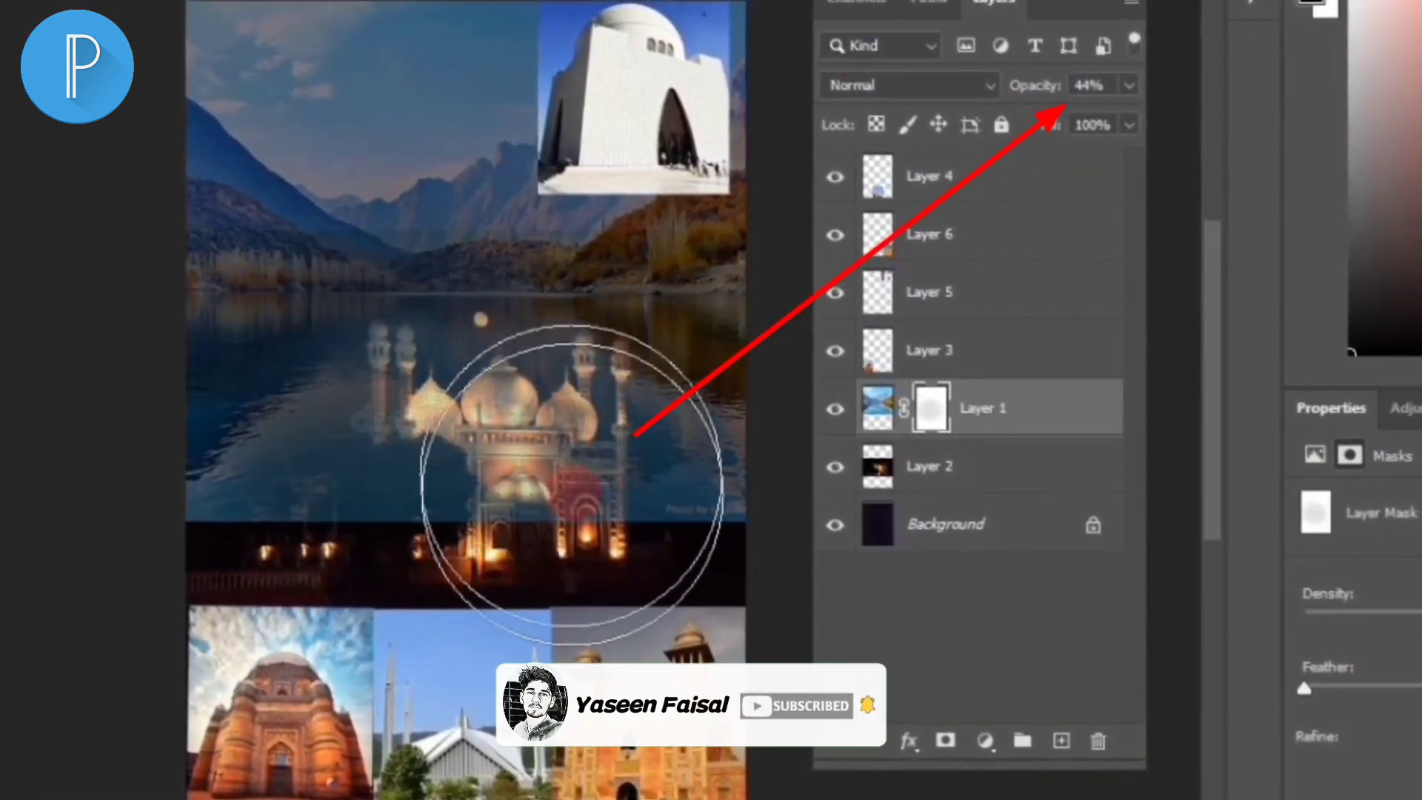
# Try to blend the lake photo into the lit mosque by brushing on Layer 1's mask, and undo the last stroke
pyautogui.moveTo(378, 415)
pyautogui.mouseDown()
pyautogui.moveTo(397, 479)
pyautogui.moveTo(316, 458)
pyautogui.moveTo(388, 438)
pyautogui.mouseUp()
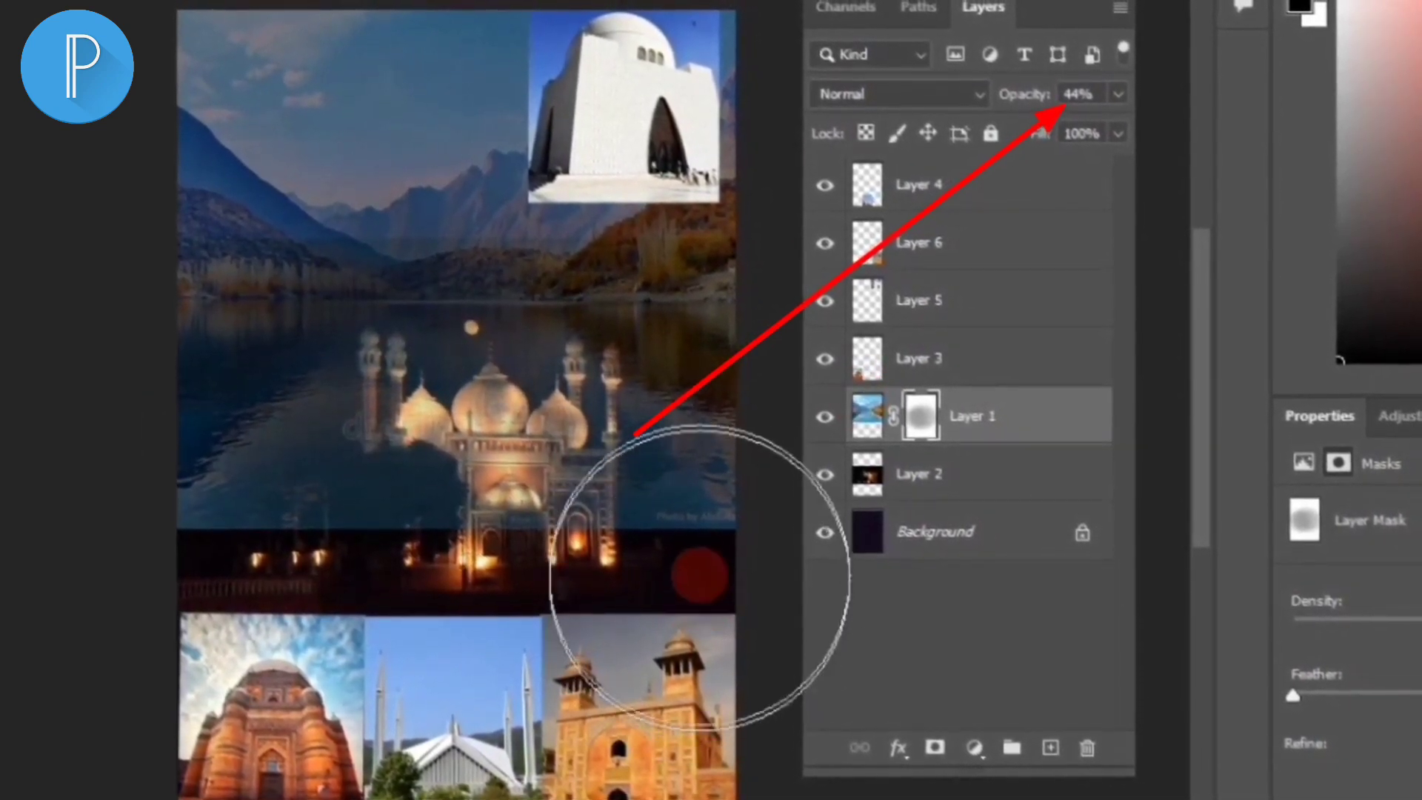
pyautogui.moveTo(700, 577); pyautogui.dragTo(642, 523)
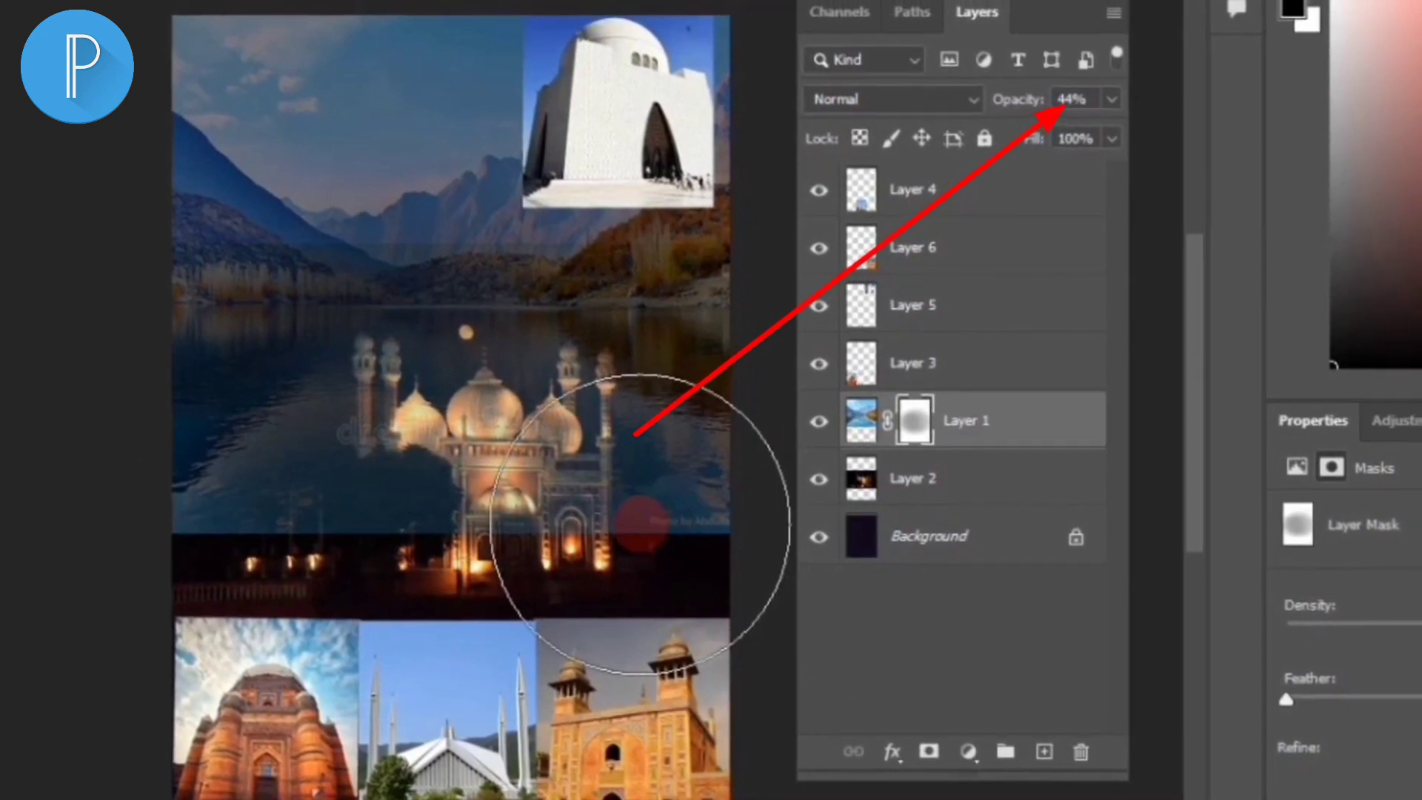
pyautogui.press('v')
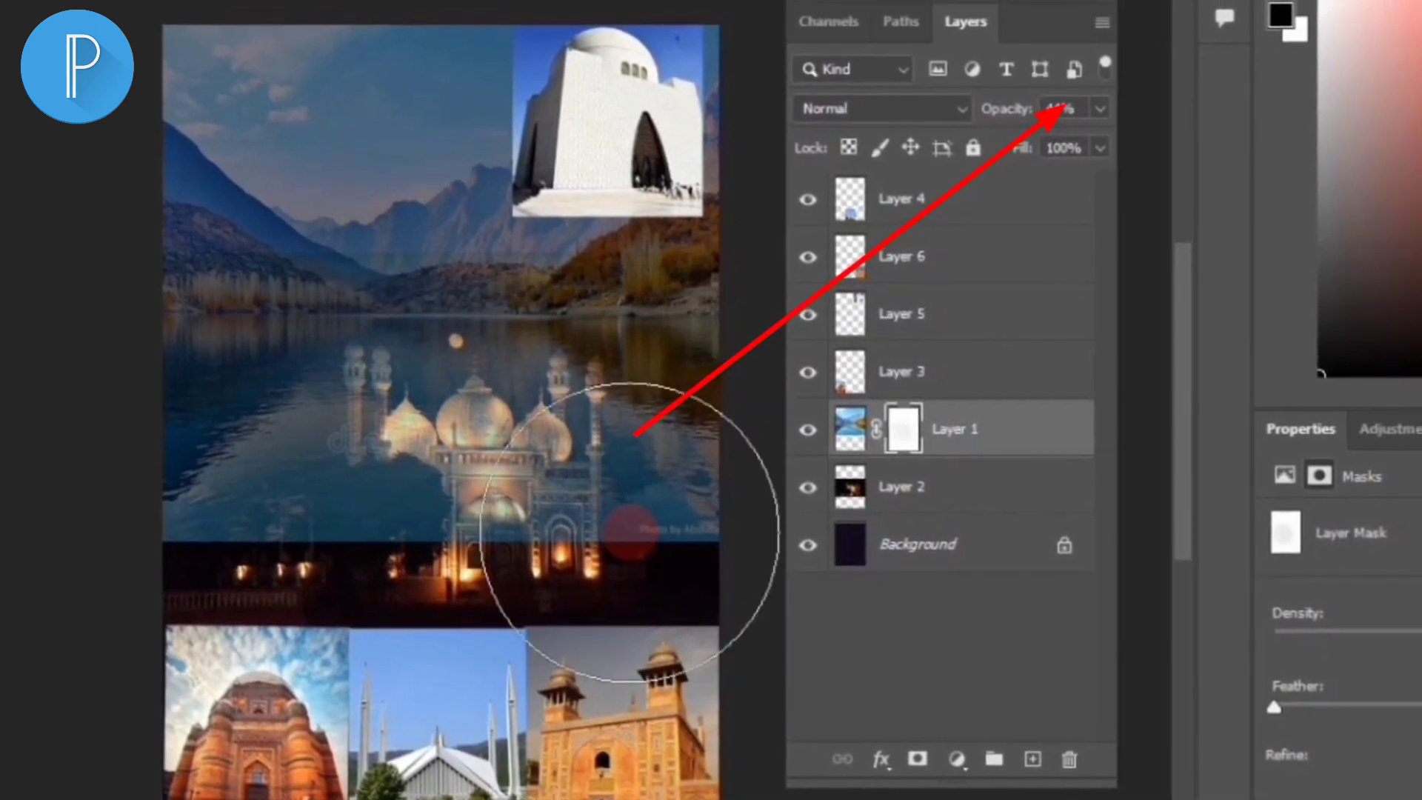
pyautogui.hotkey('ctrl', 'z')
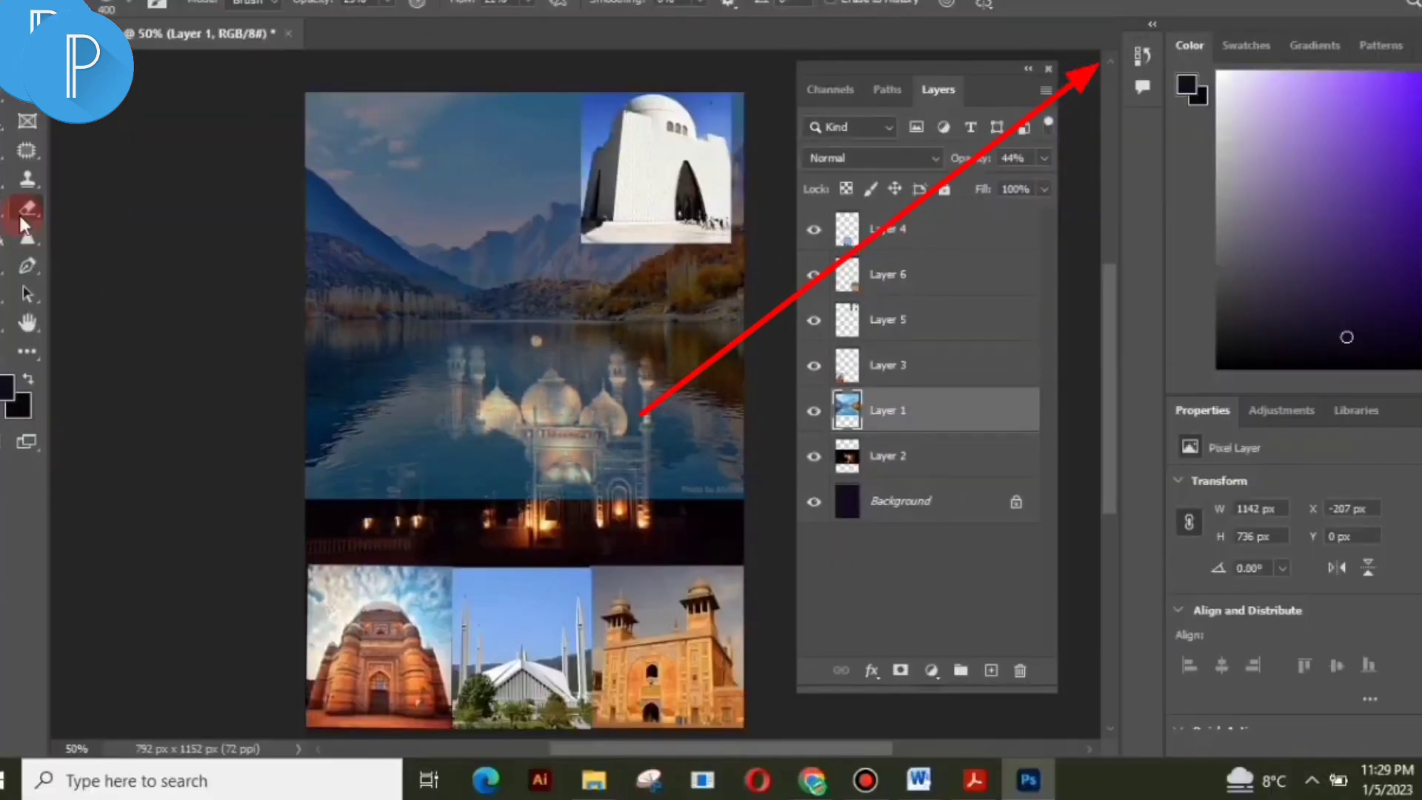
# Erase part of the lake photo on Layer 1 over the lit mosque with the Eraser tool
pyautogui.click(27, 208)
pyautogui.click(501, 459)
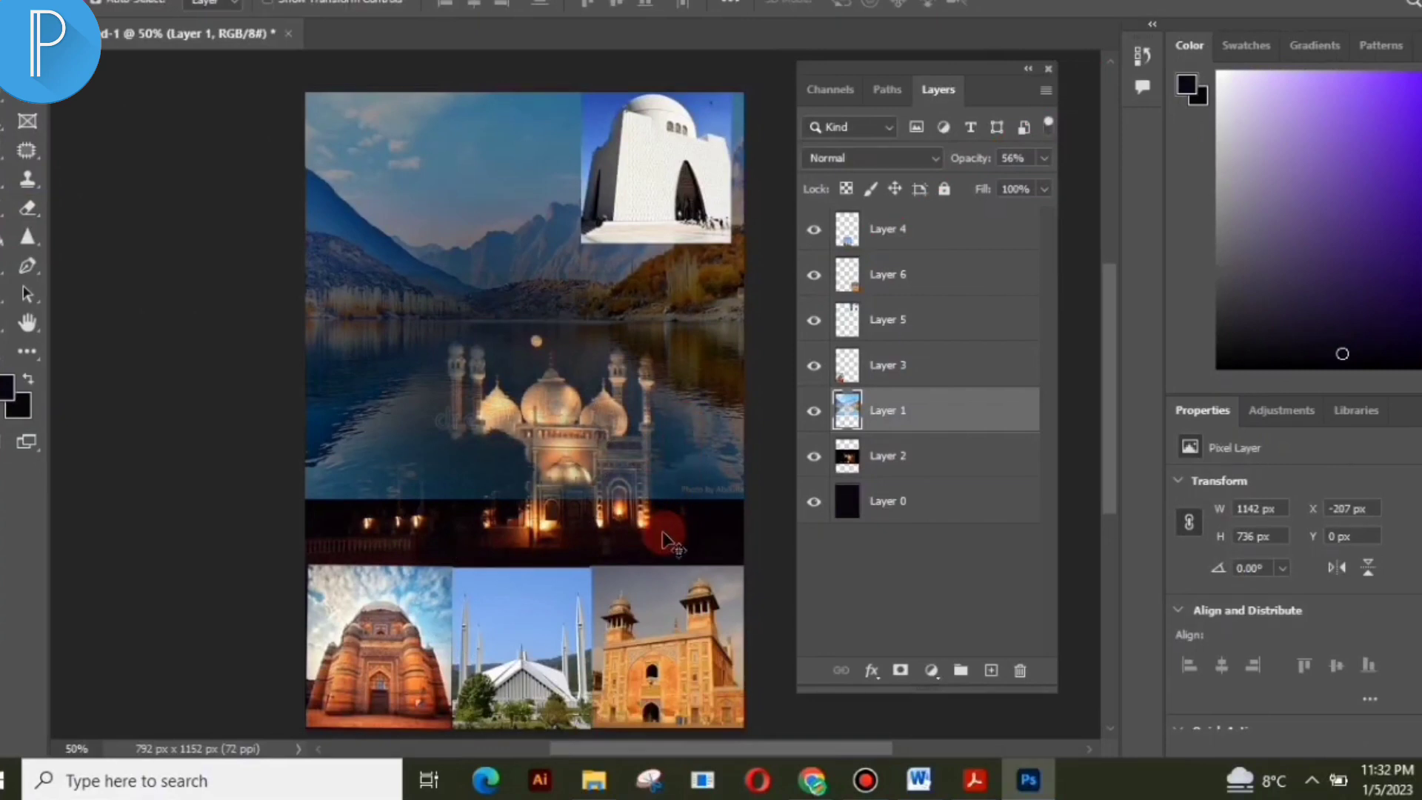
# Scale the lake photo on Layer 1 proportionally to 1330 x 857 px so its lower edge meets the bottom row of photos
pyautogui.click(683, 449)
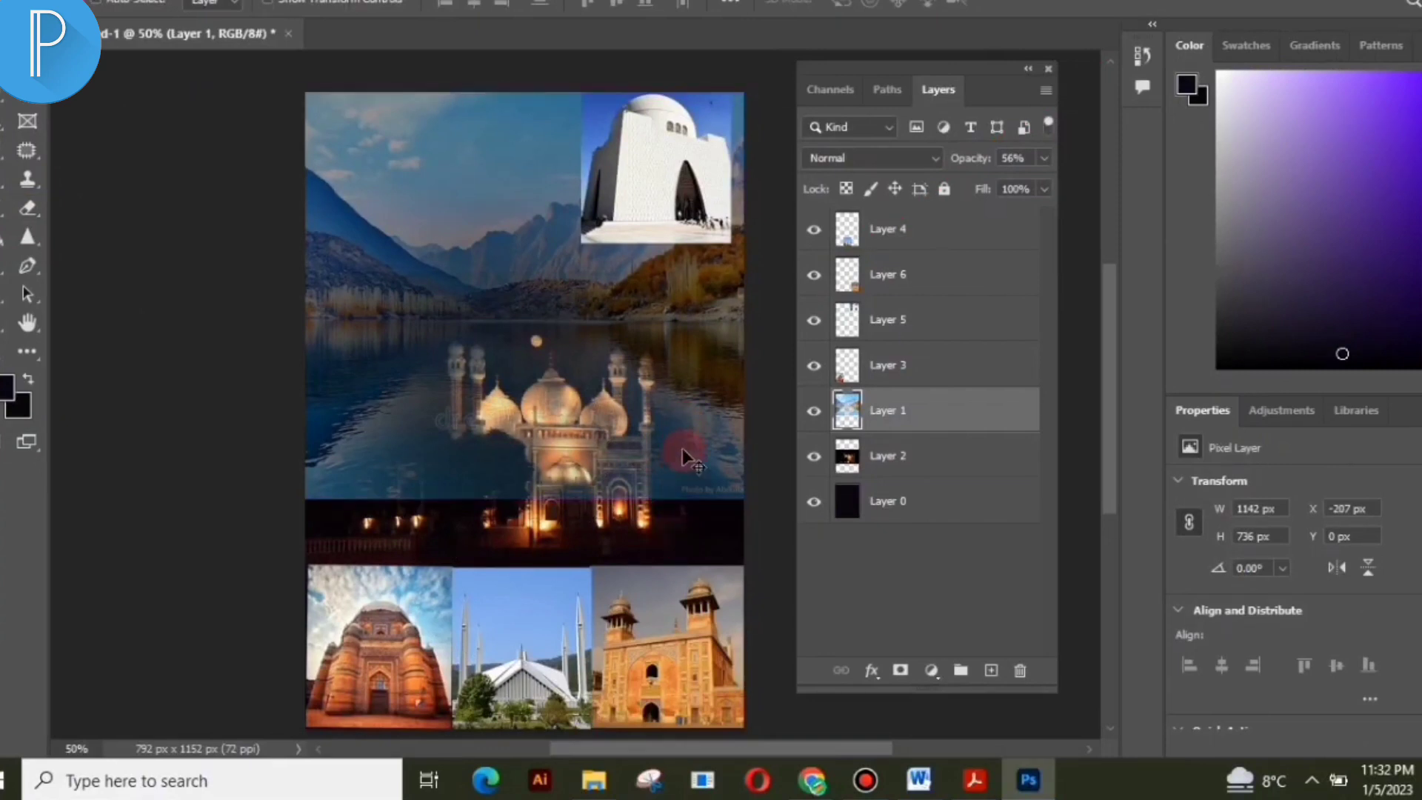
pyautogui.hotkey('ctrl', 't')
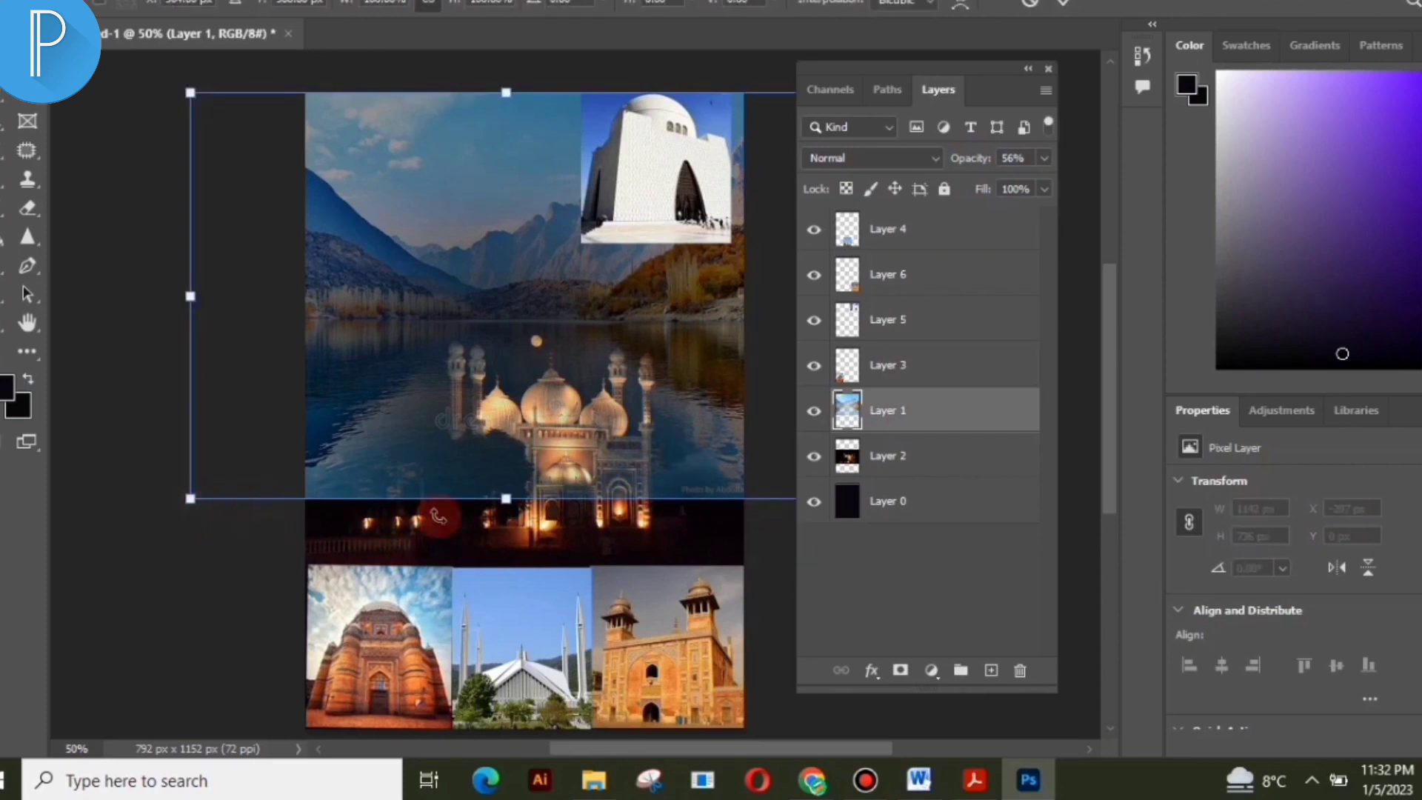
pyautogui.moveTo(506, 501); pyautogui.dragTo(504, 568)
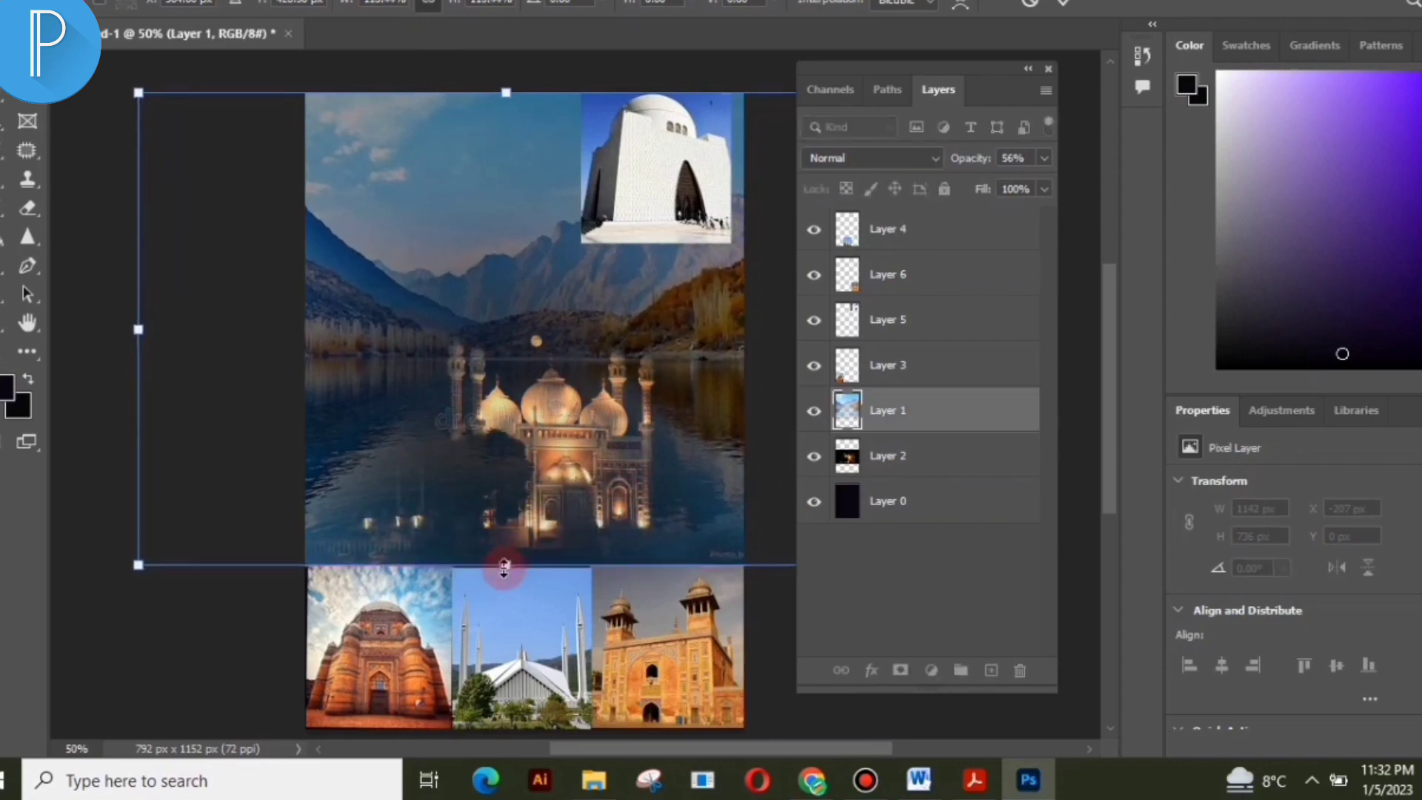
pyautogui.press('Return')
# Compare the opacity settings of the lit mosque layer and the lake layer
pyautogui.click(561, 449)
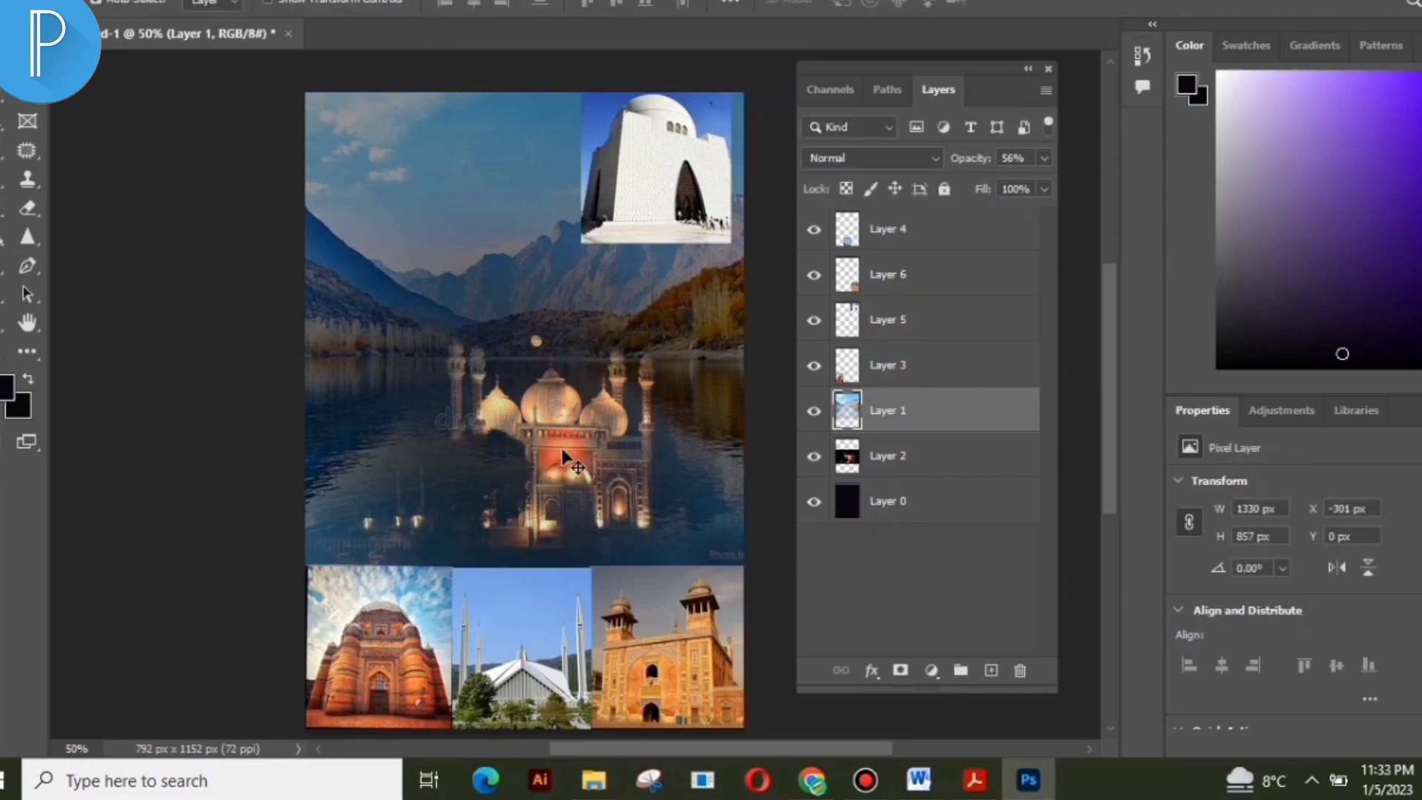
pyautogui.click(942, 454)
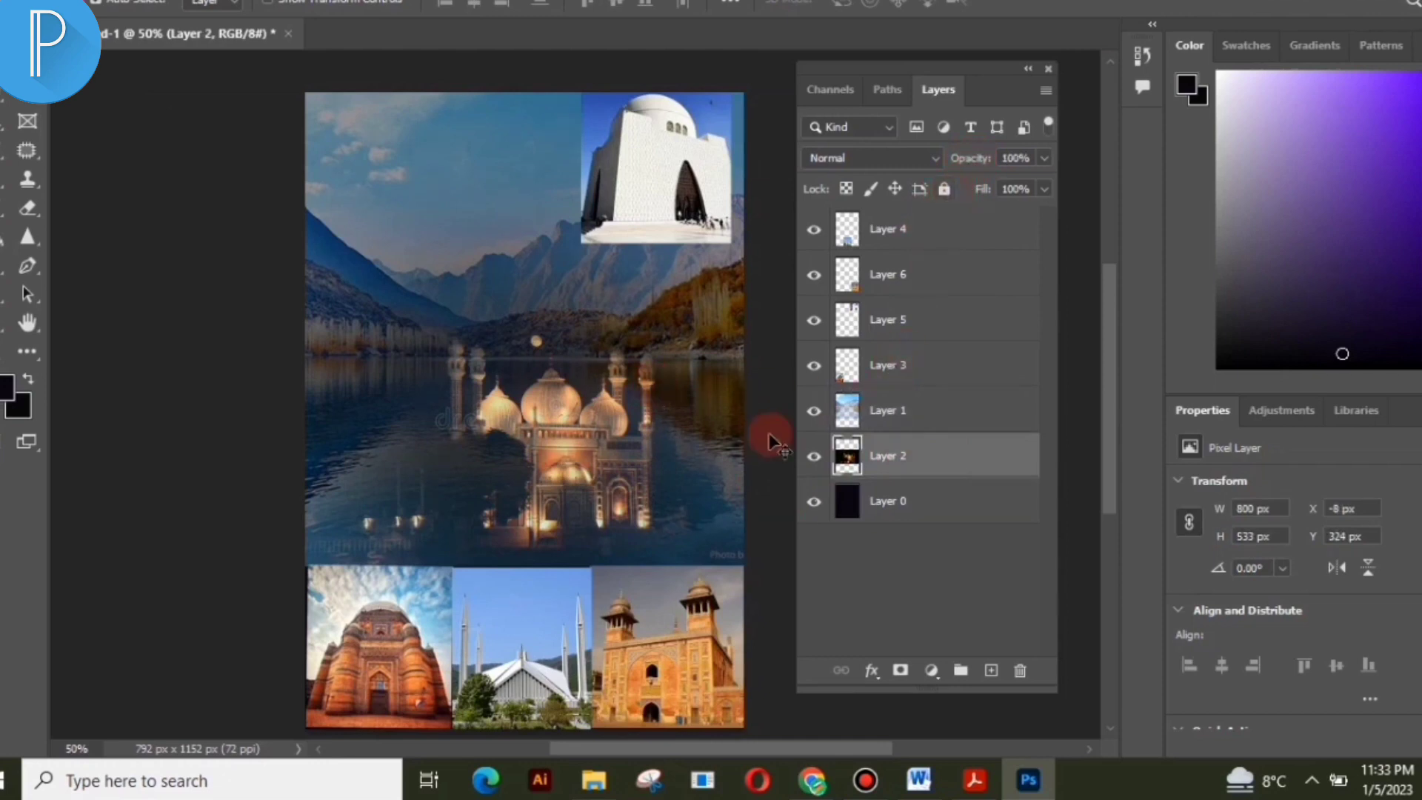
pyautogui.click(934, 415)
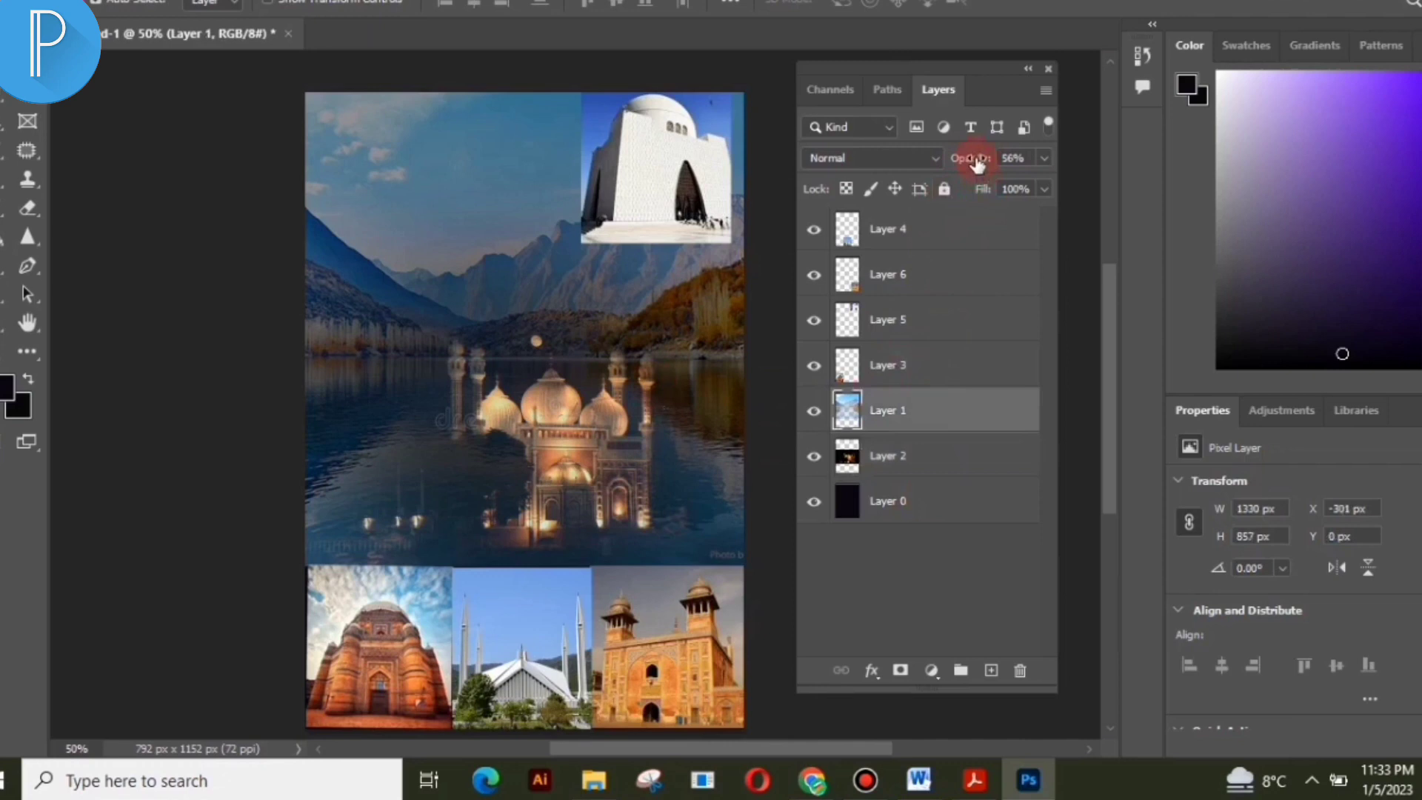
# Move the white domed mausoleum photo to the poster's upper-left corner, at X 0 px, Y 0 px
pyautogui.moveTo(648, 183); pyautogui.dragTo(373, 181)
pyautogui.click(753, 619)
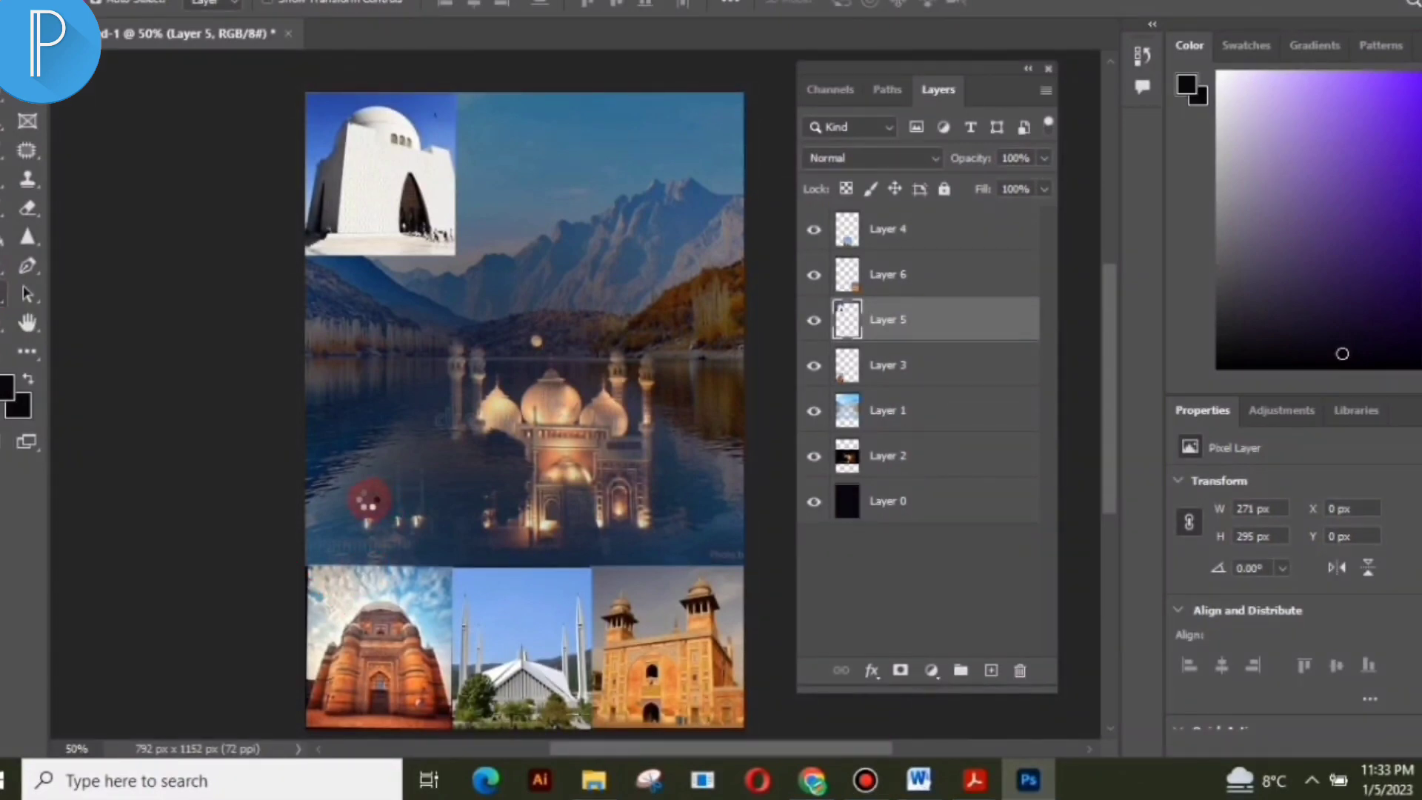
# Add the horizontal text "EXPLOAR PAKISTAN" across the lake just above the bottom row of photos, and select all of it
pyautogui.press('t')
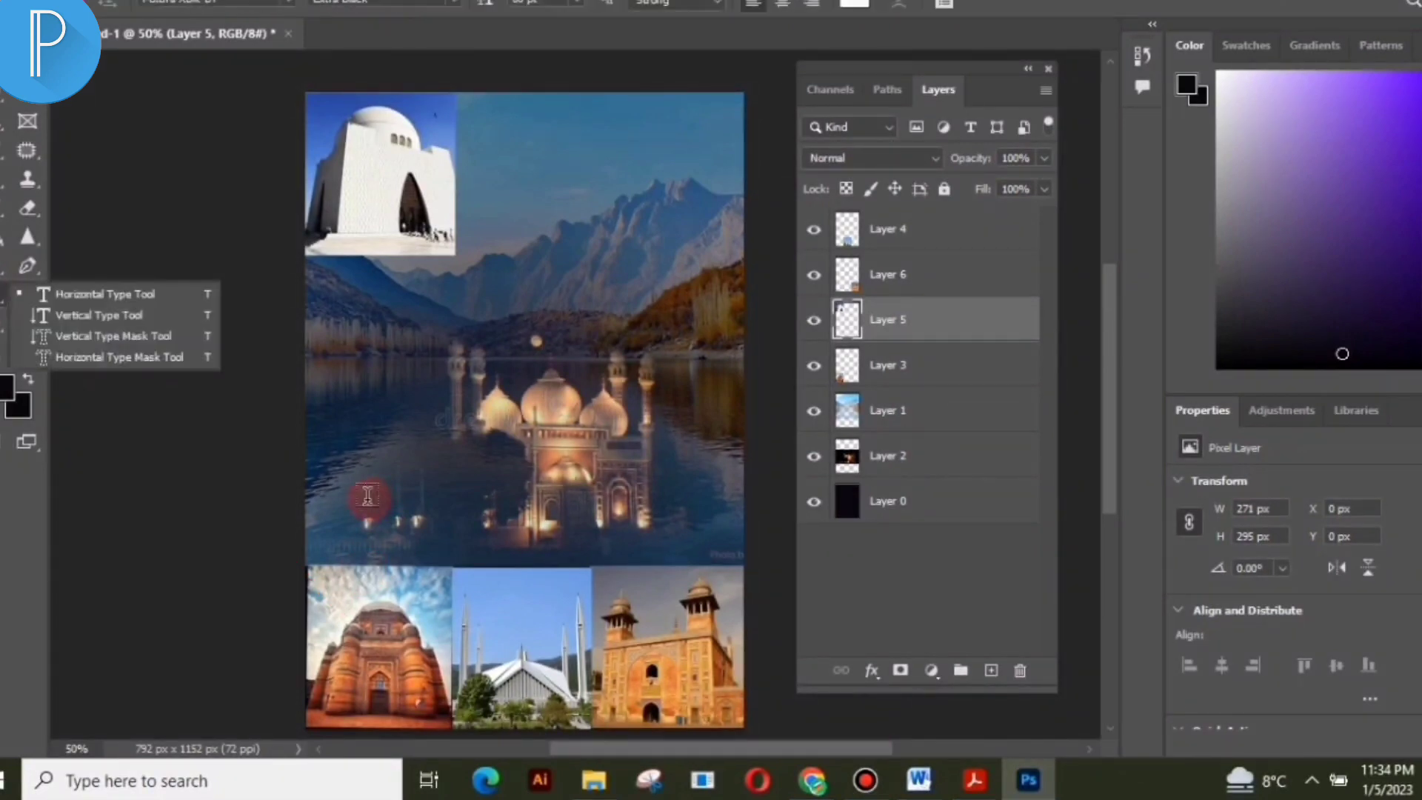
pyautogui.click(372, 500)
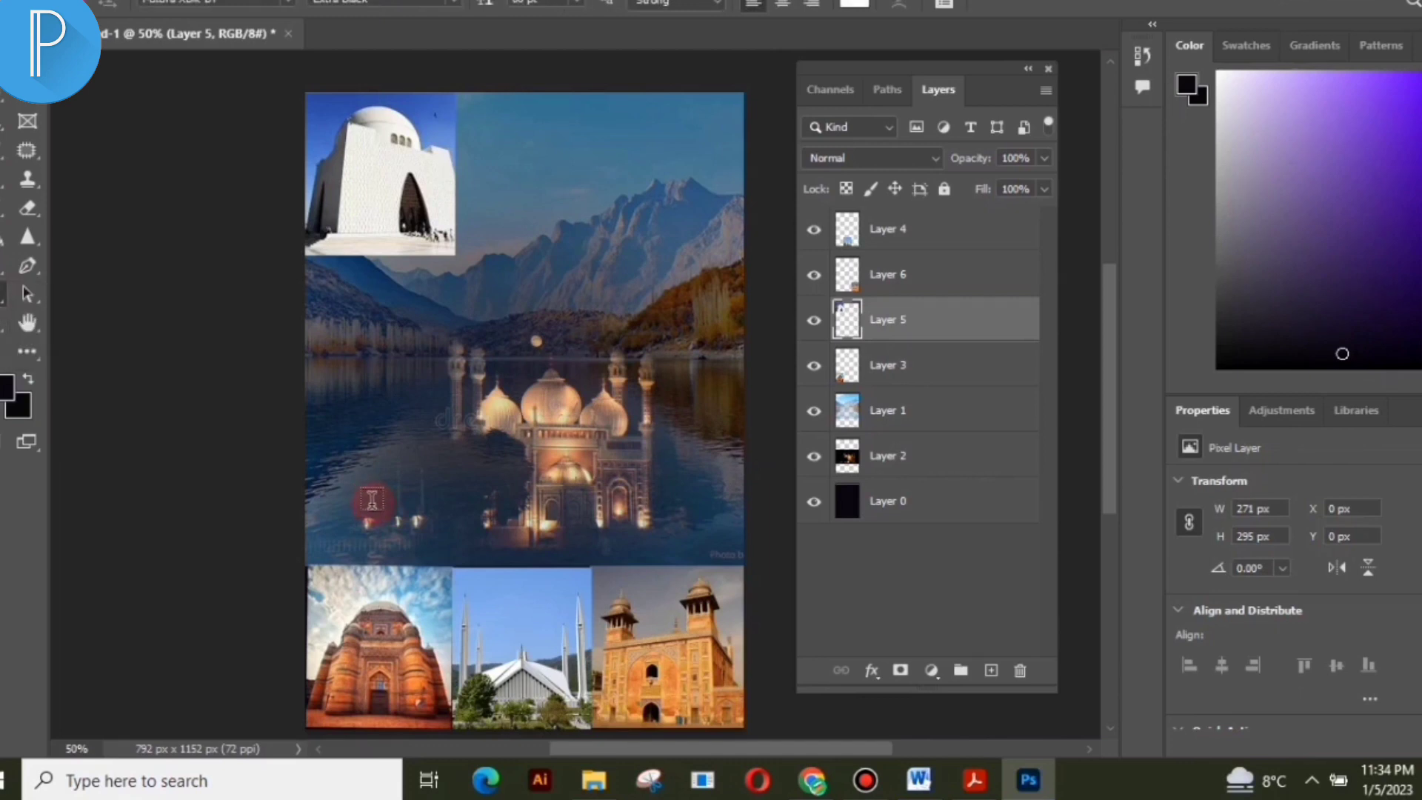
pyautogui.click(372, 500)
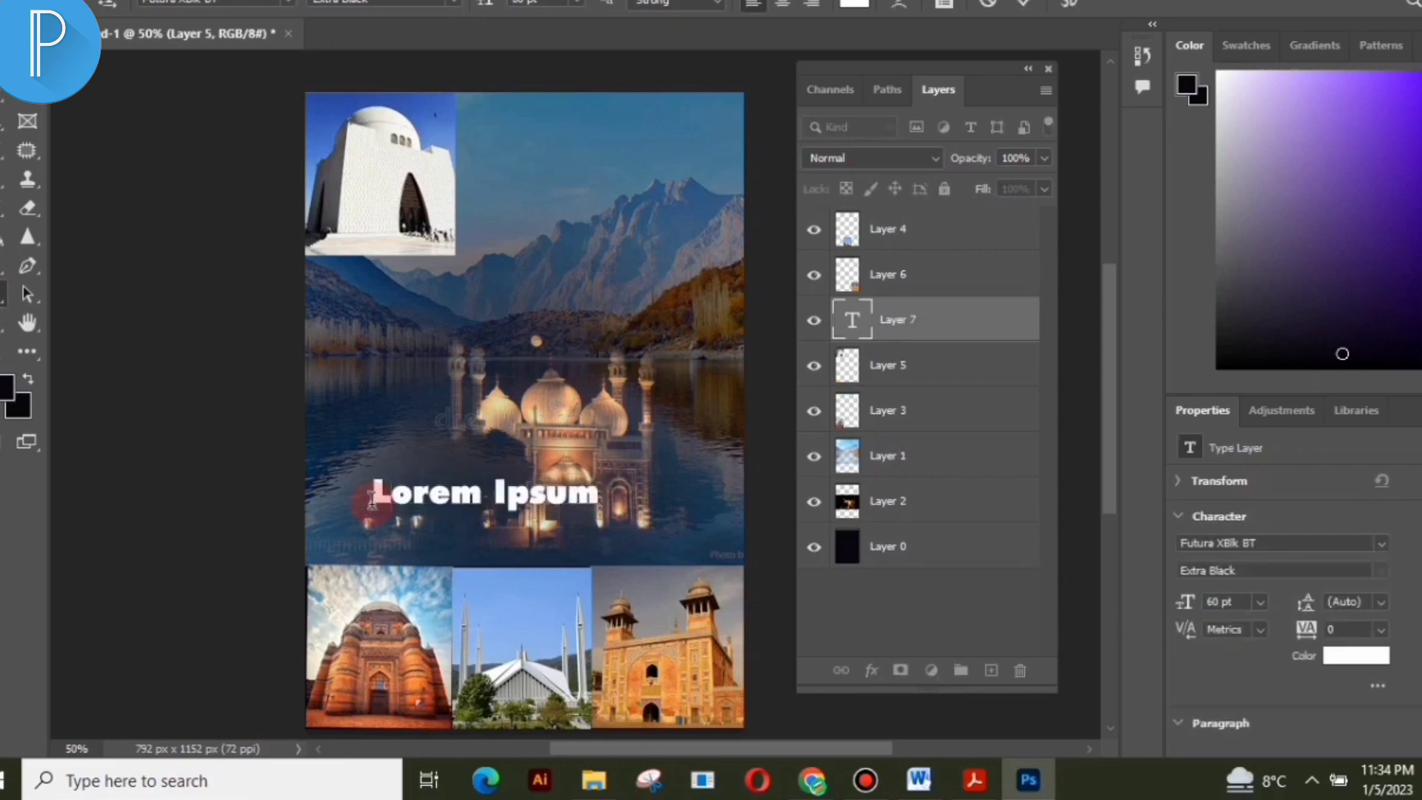
pyautogui.write('E')
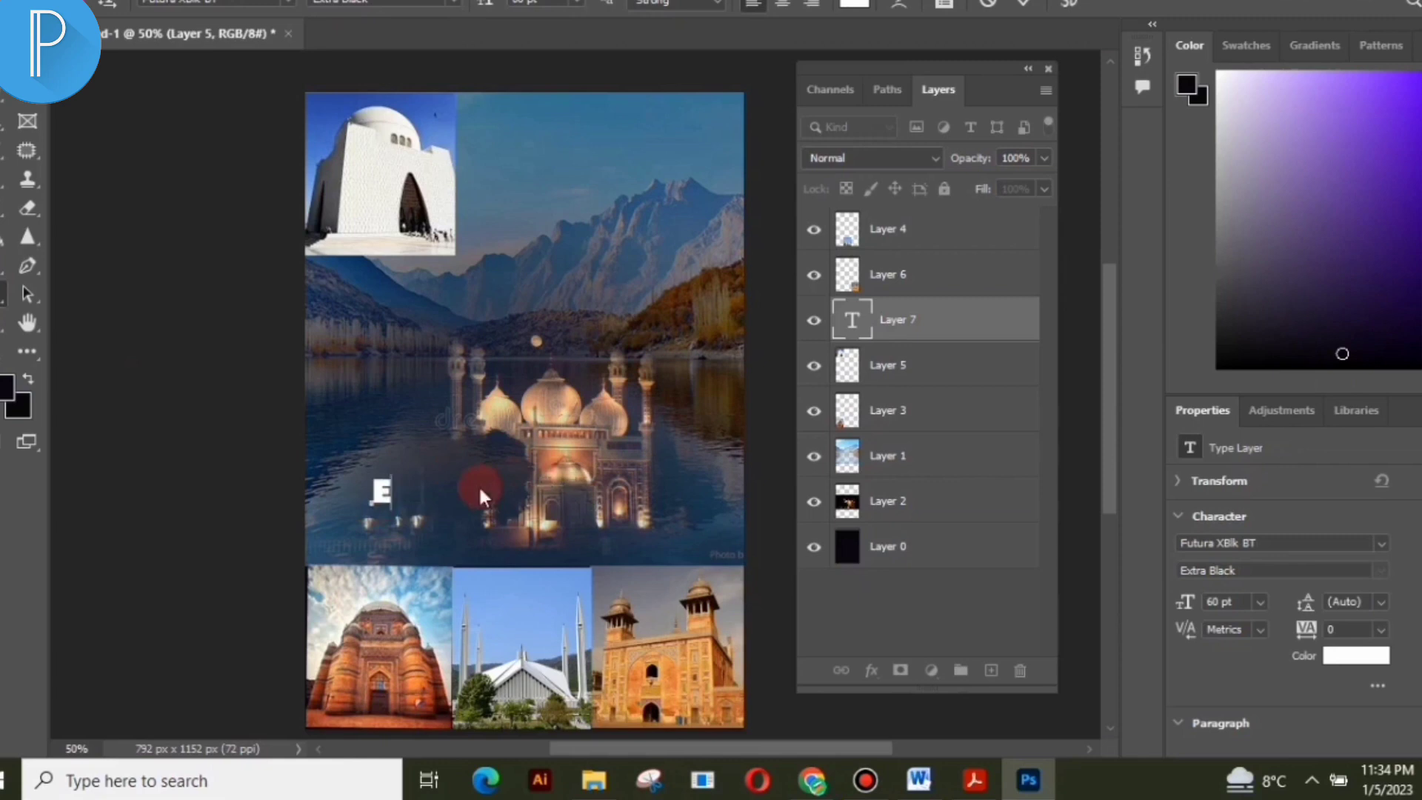
pyautogui.write('XPL')
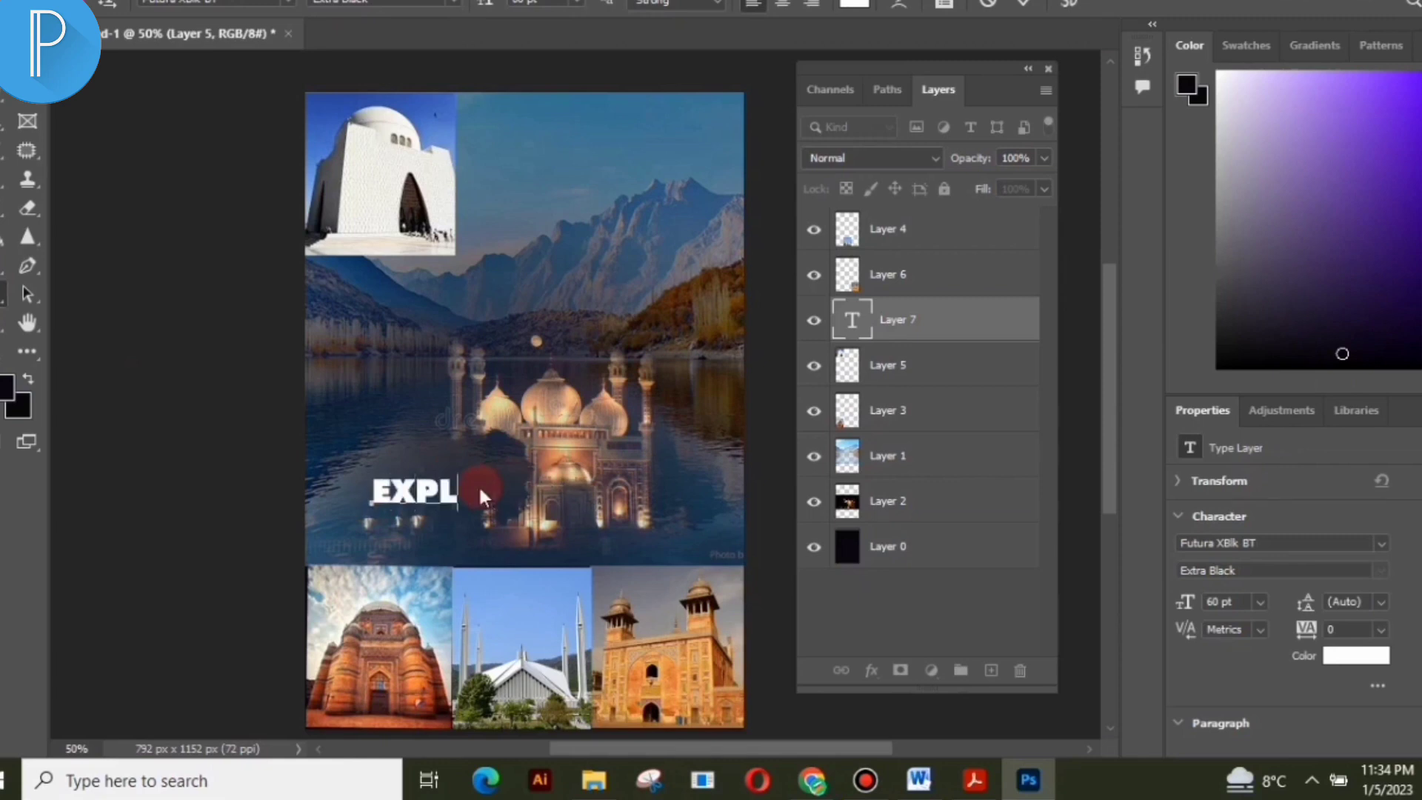
pyautogui.write('OA')
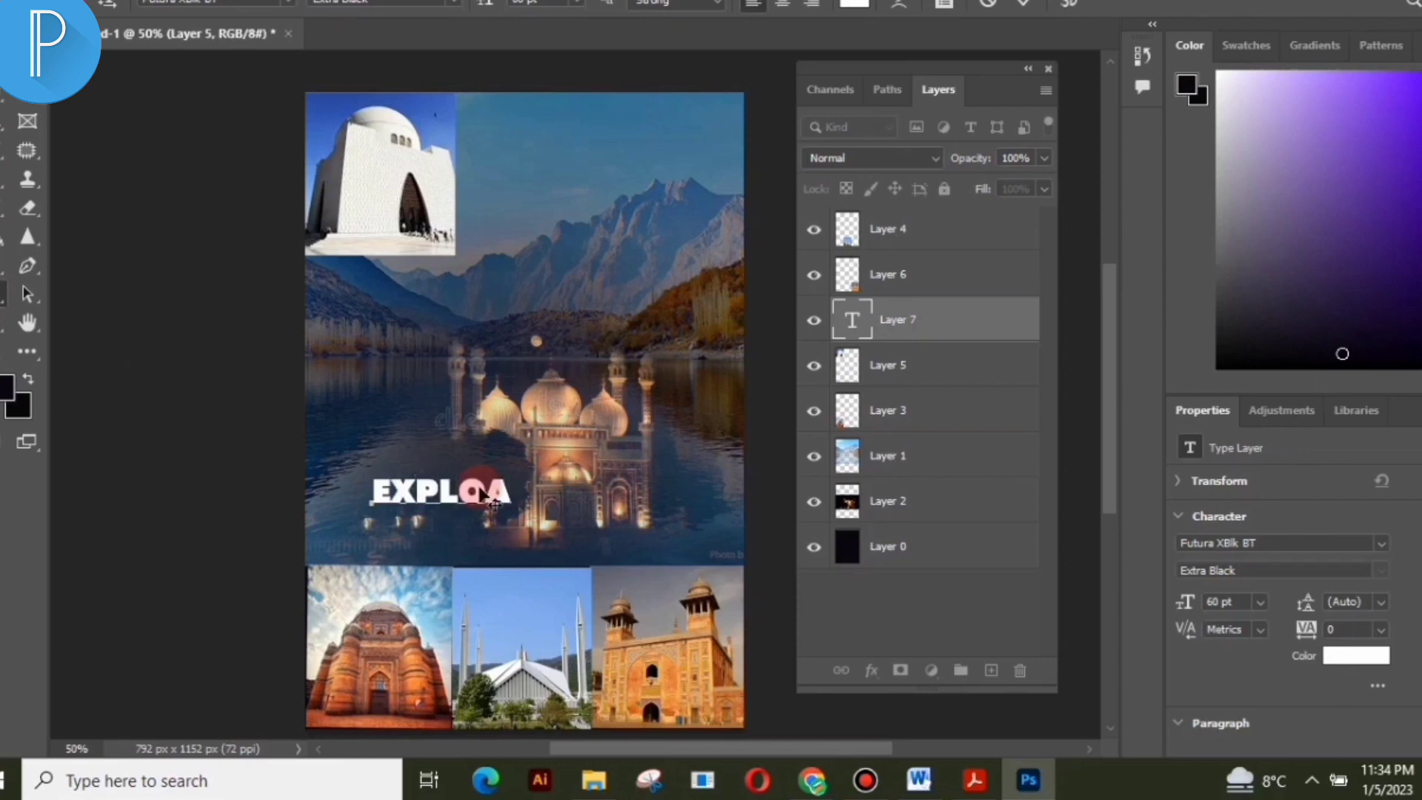
pyautogui.write('R P')
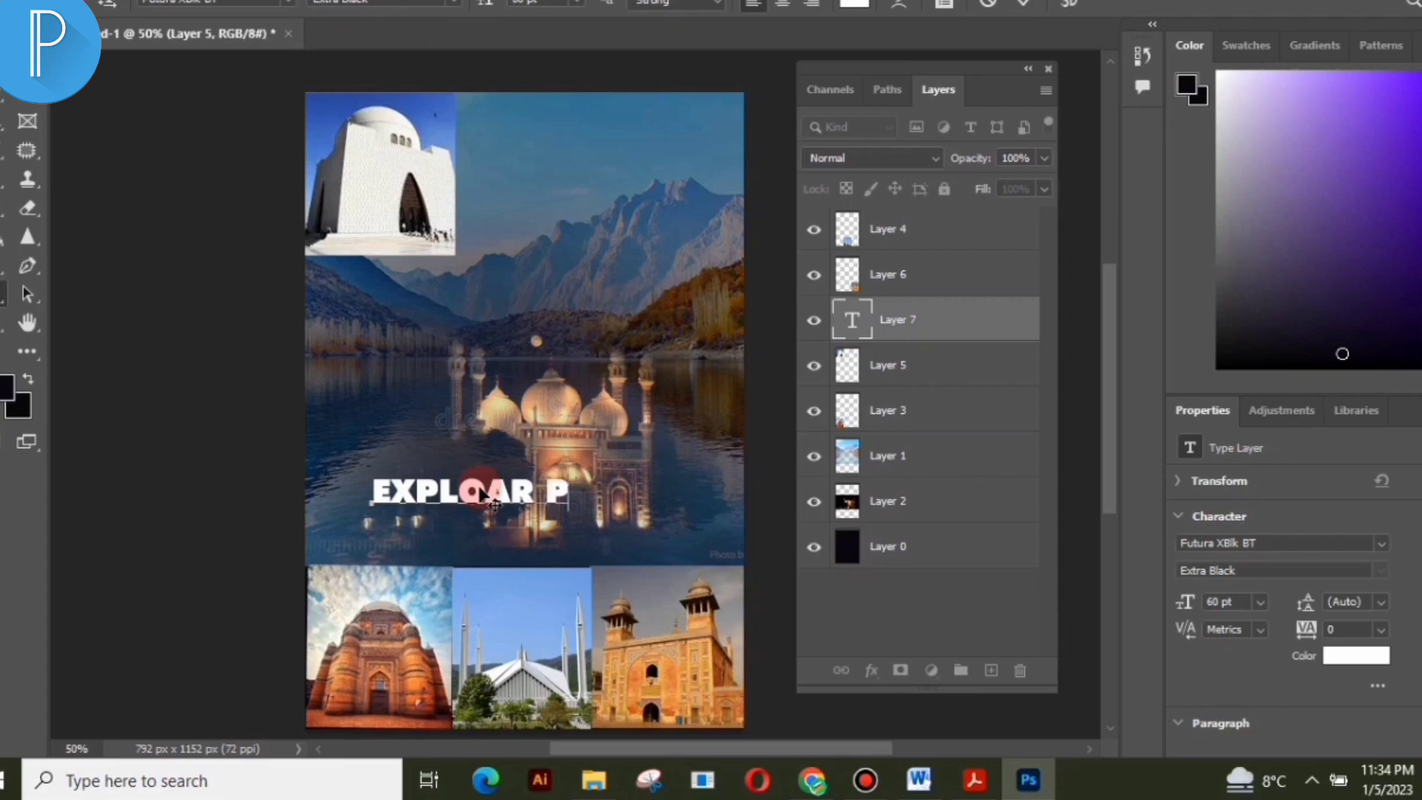
pyautogui.write('AKISTAN')
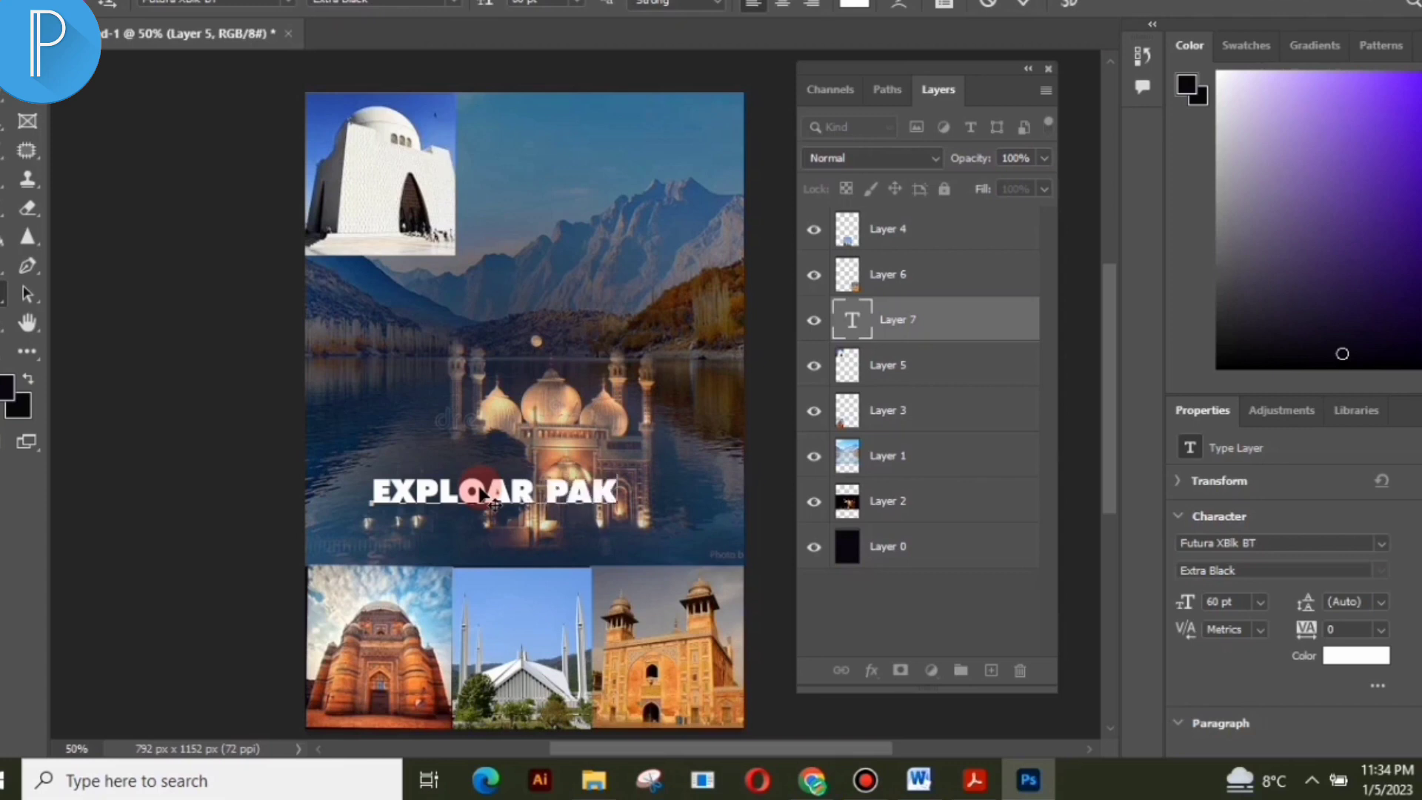
pyautogui.hotkey('ctrl', 'a')
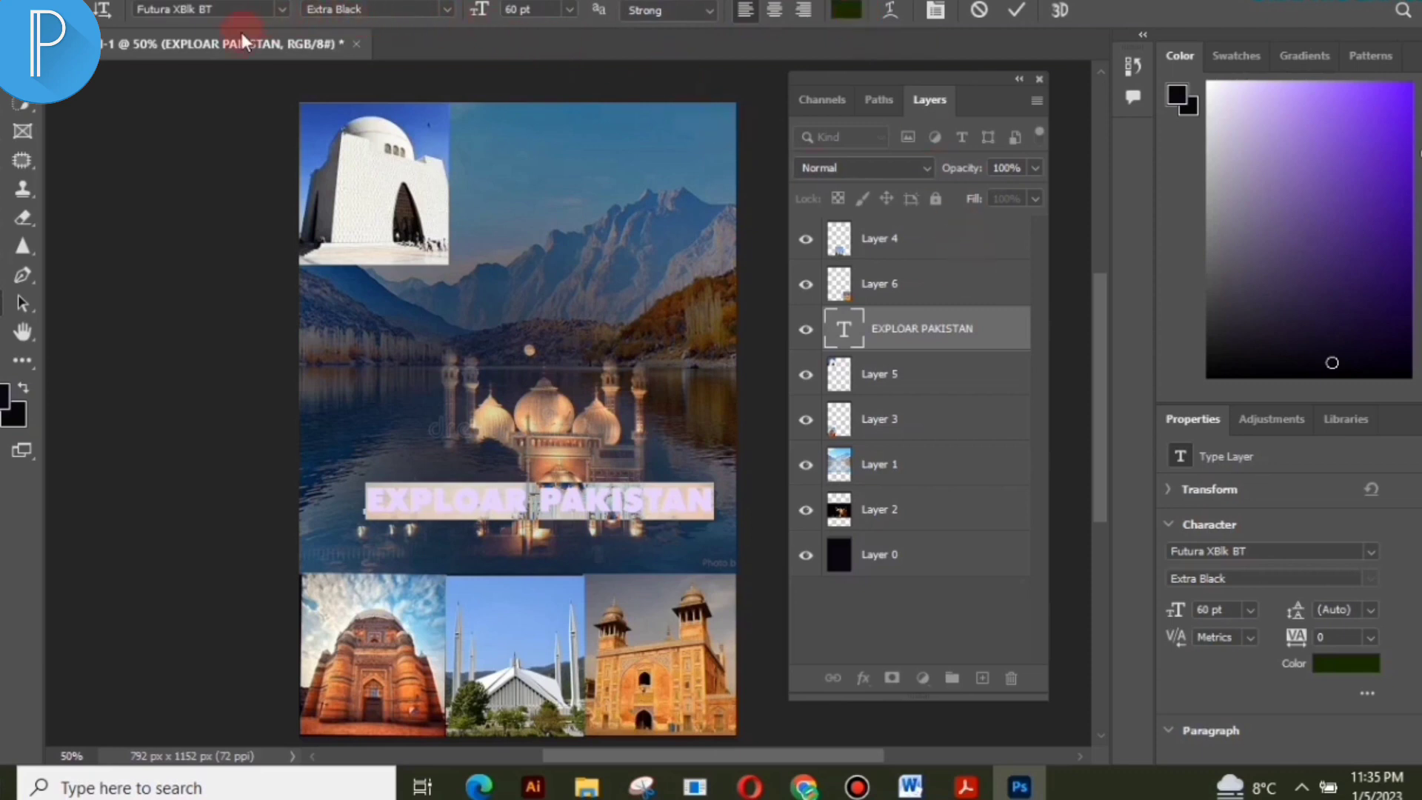
# Change the "EXPLOAR PAKISTAN" title's font to BLACK FRIDAY and commit the text
pyautogui.click(281, 10)
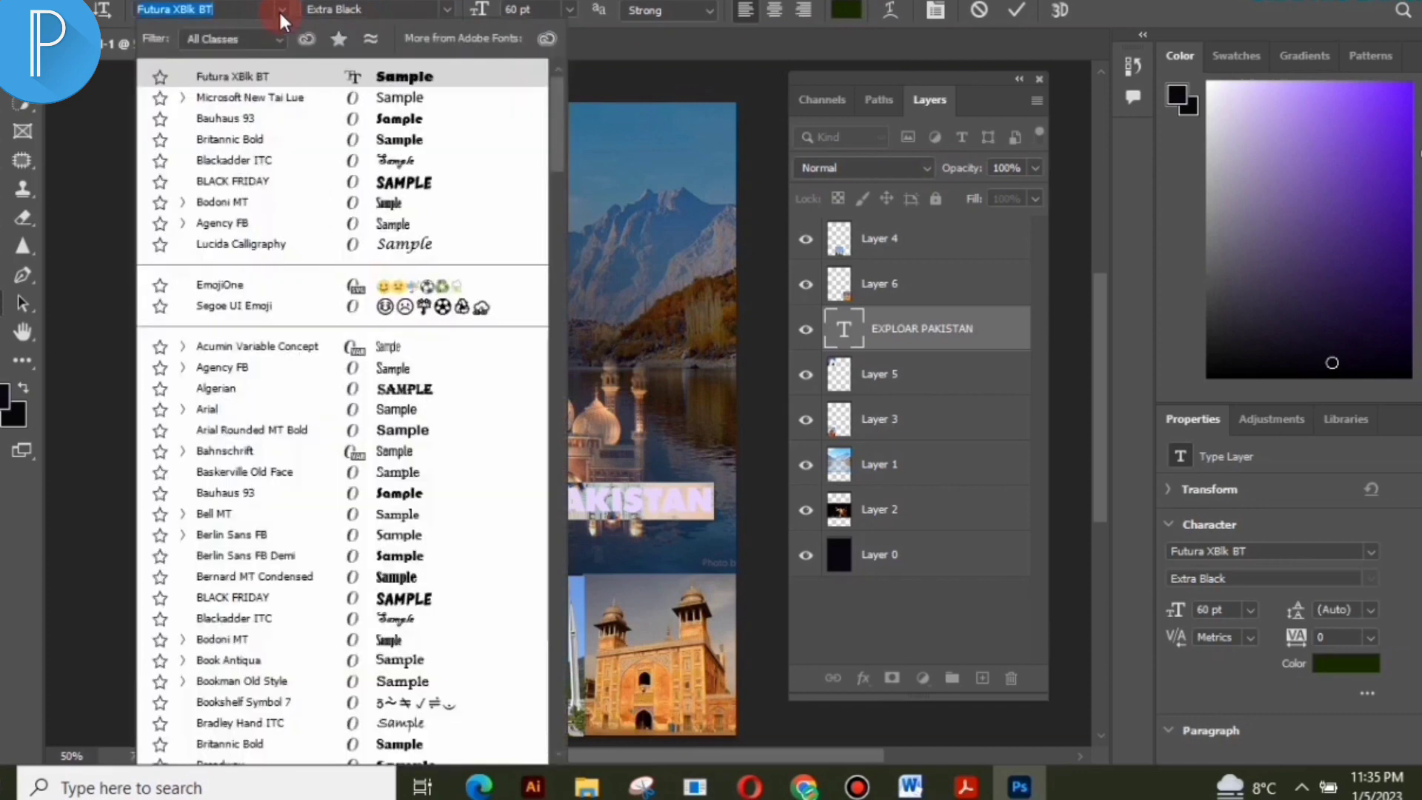
pyautogui.click(388, 183)
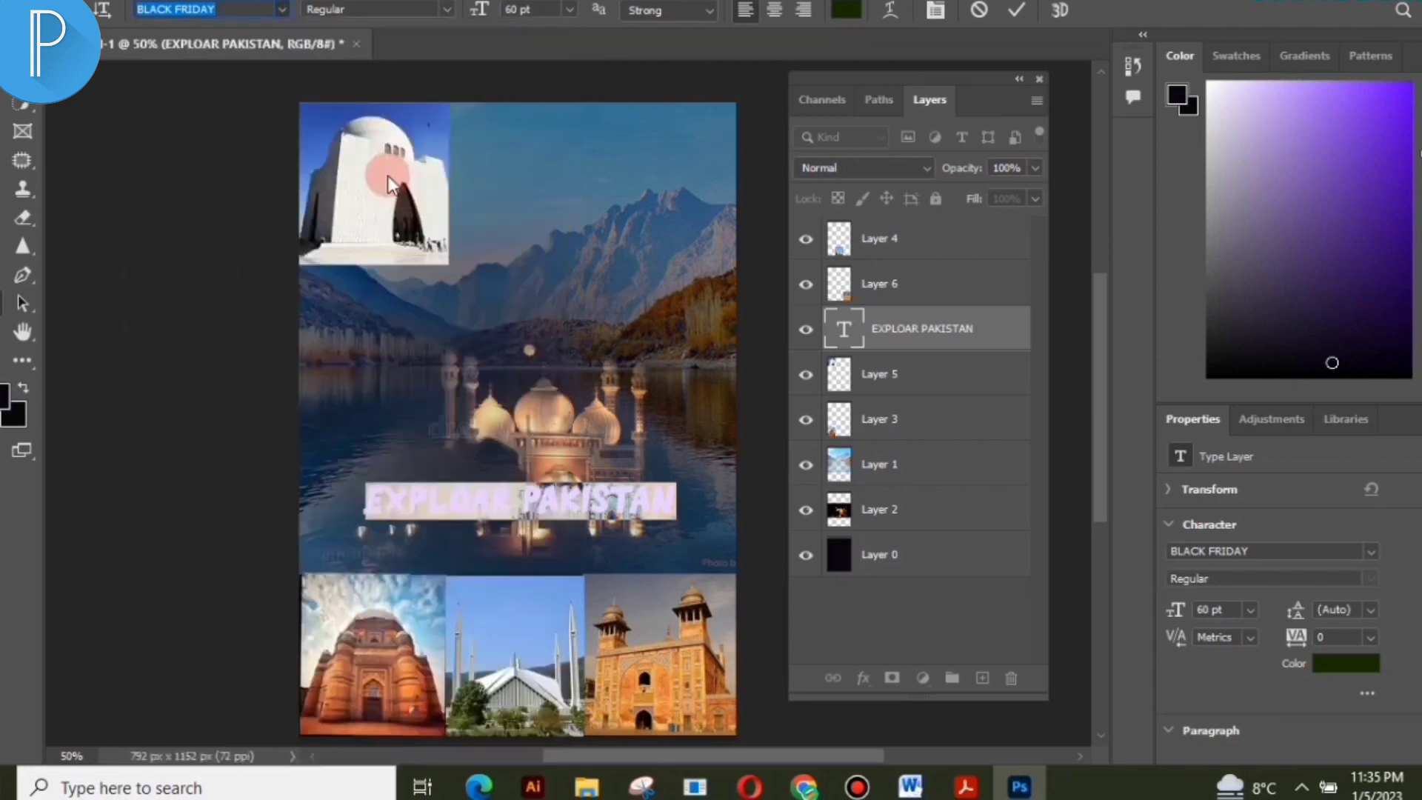
pyautogui.click(937, 344)
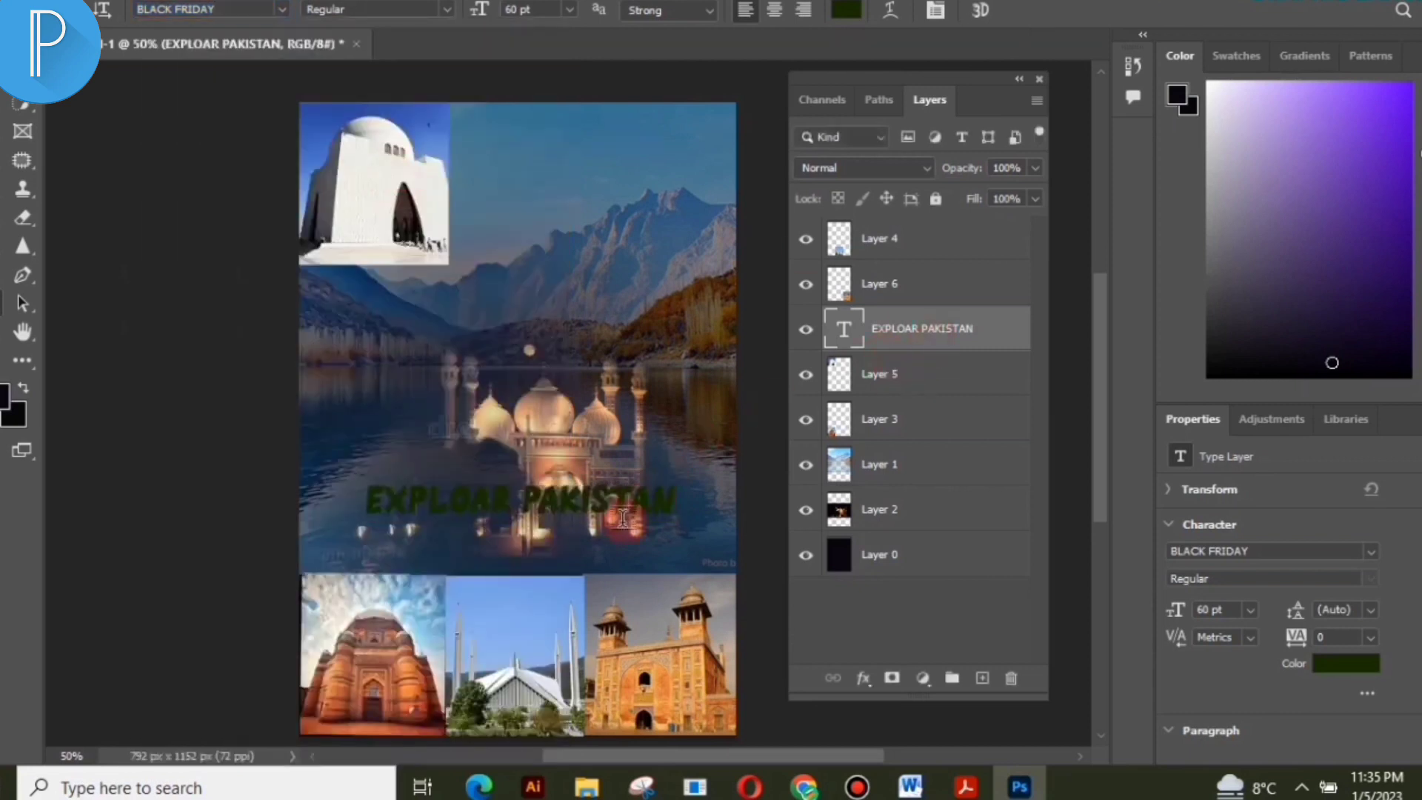
# Give the title a 2 px white inside stroke and a black drop shadow with 30% opacity and an enlarged size
pyautogui.doubleClick(937, 344)
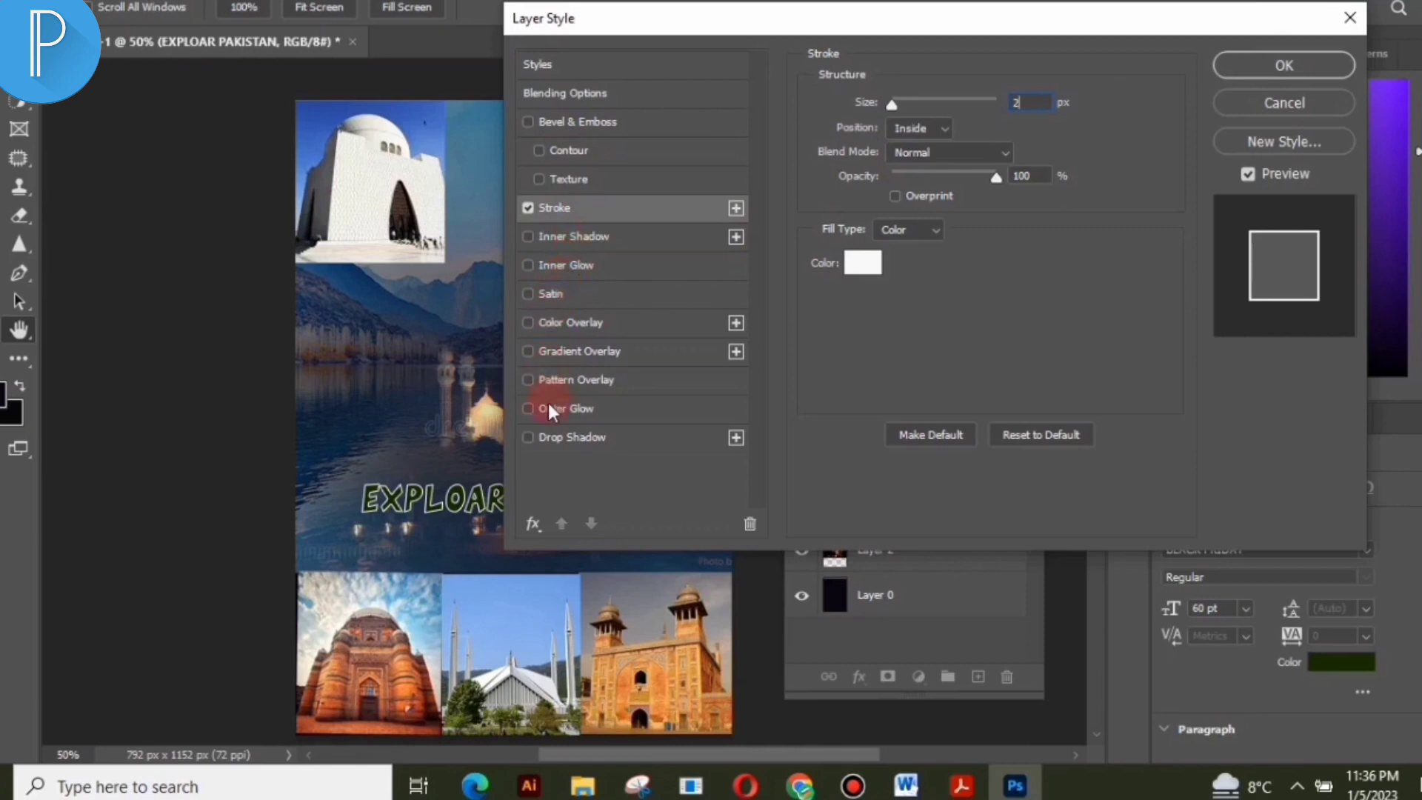
pyautogui.click(586, 437)
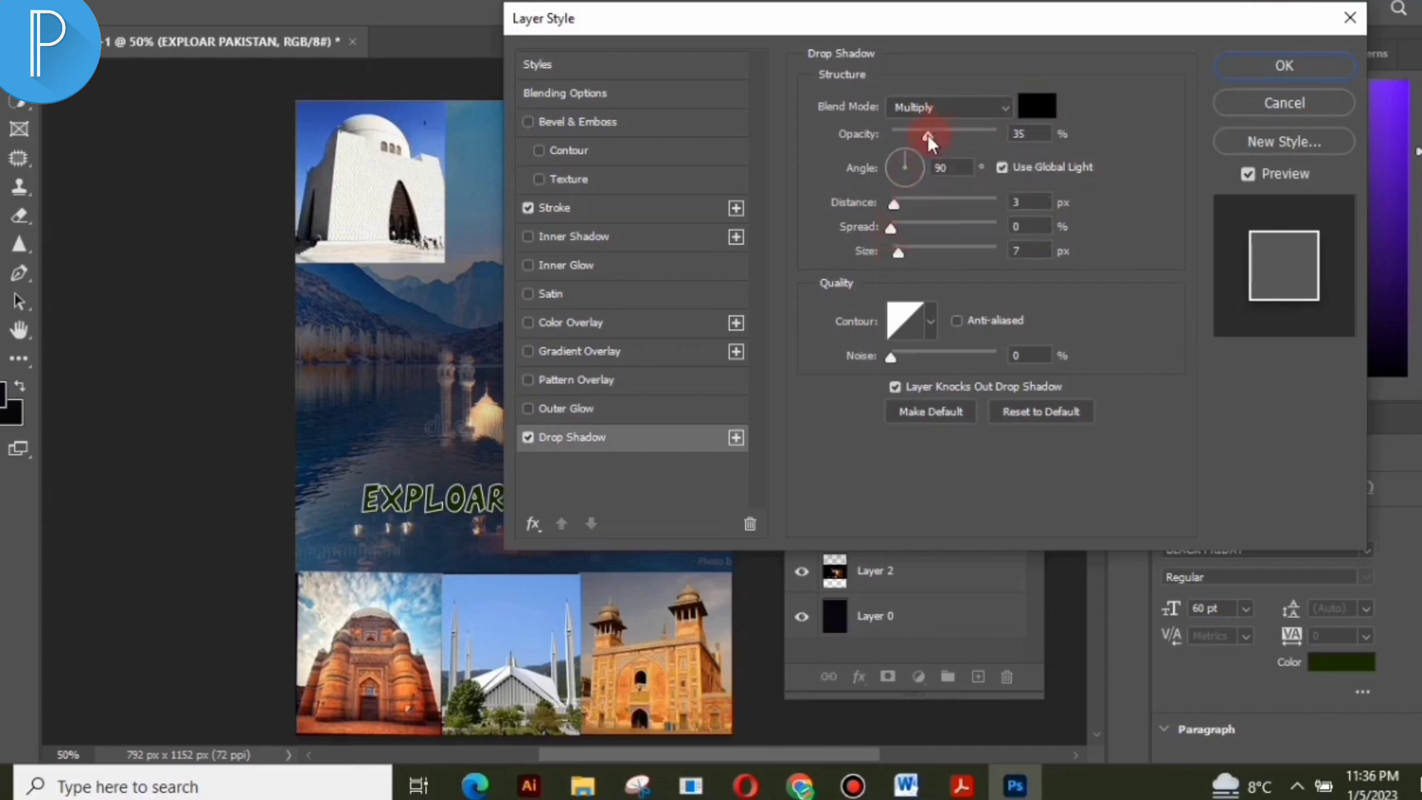
pyautogui.moveTo(928, 135)
pyautogui.mouseDown()
pyautogui.moveTo(954, 134)
pyautogui.moveTo(924, 135)
pyautogui.mouseUp()
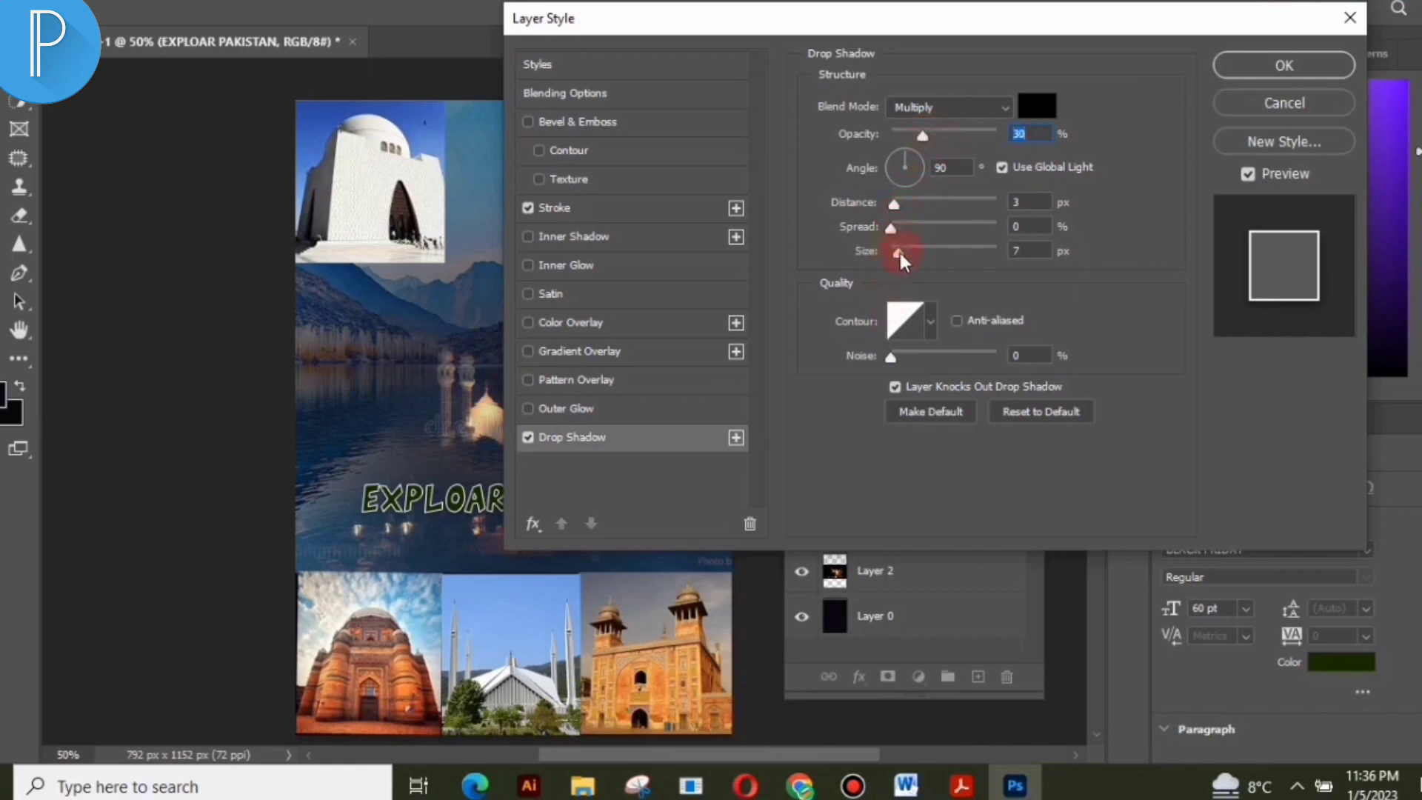
pyautogui.moveTo(900, 251); pyautogui.dragTo(916, 249)
pyautogui.click(1285, 65)
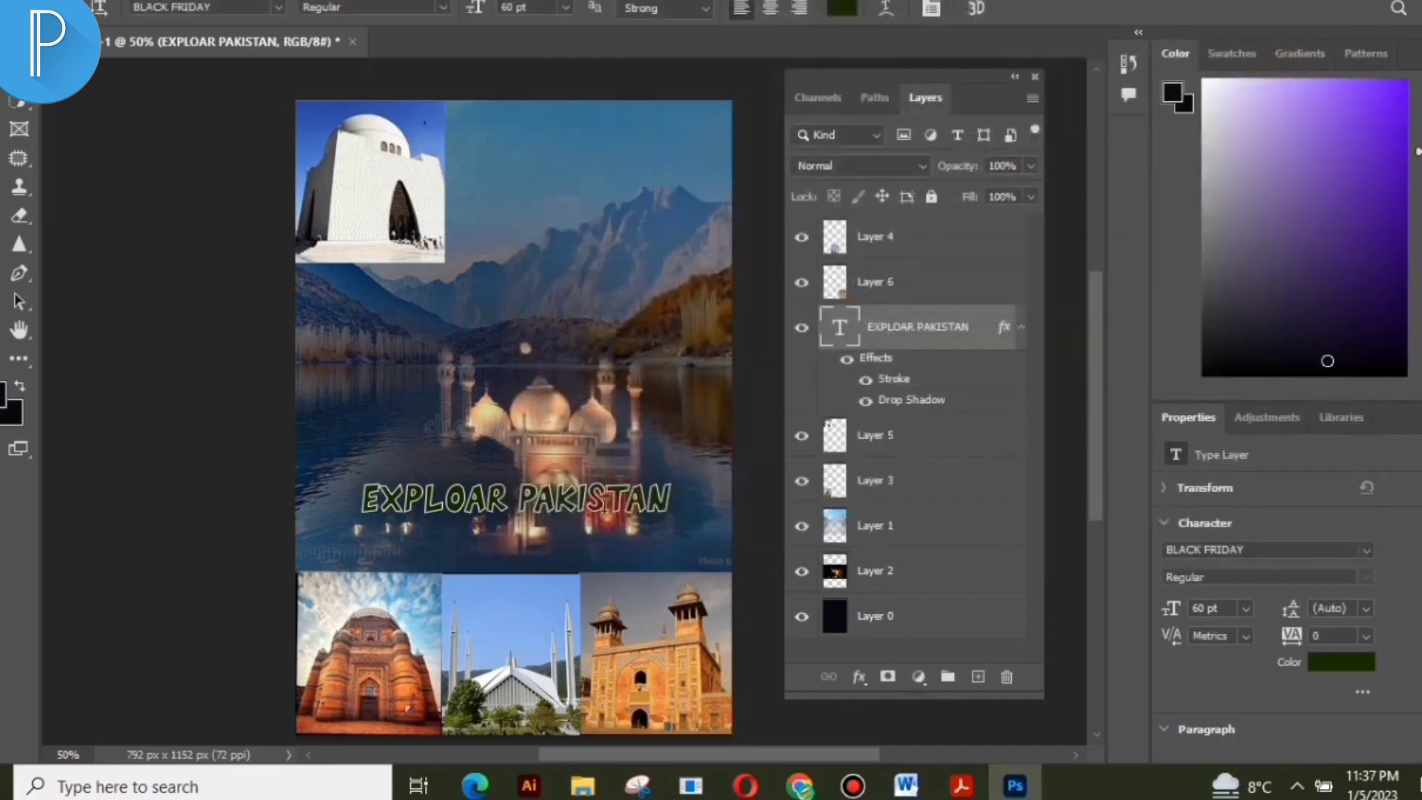
# Move the title up over the mountains above the lit mosque and rotate it to -11.58° so it slants upward
pyautogui.click(18, 71)
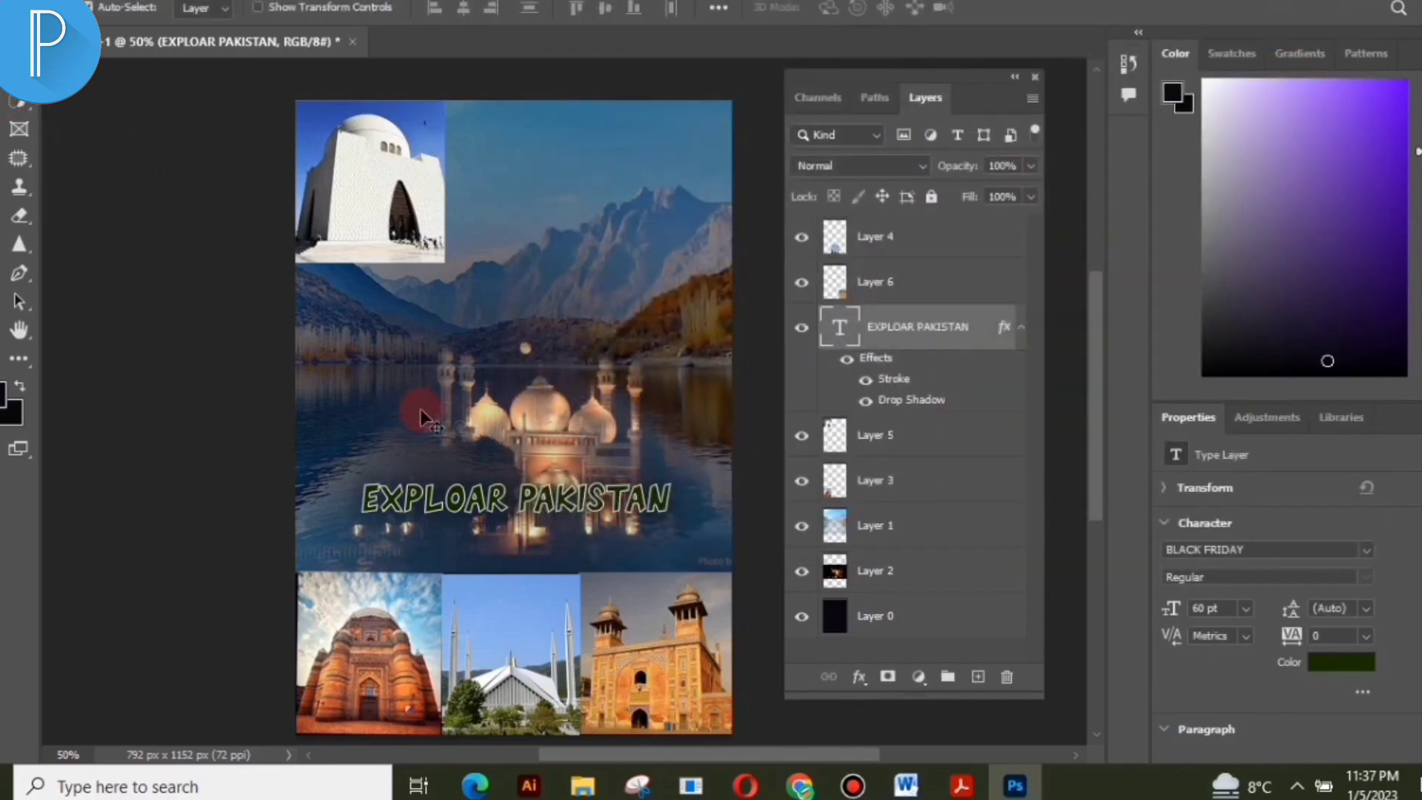
pyautogui.moveTo(546, 385)
pyautogui.mouseDown()
pyautogui.moveTo(532, 373)
pyautogui.moveTo(539, 350)
pyautogui.moveTo(550, 357)
pyautogui.mouseUp()
pyautogui.hotkey('ctrl', 't')
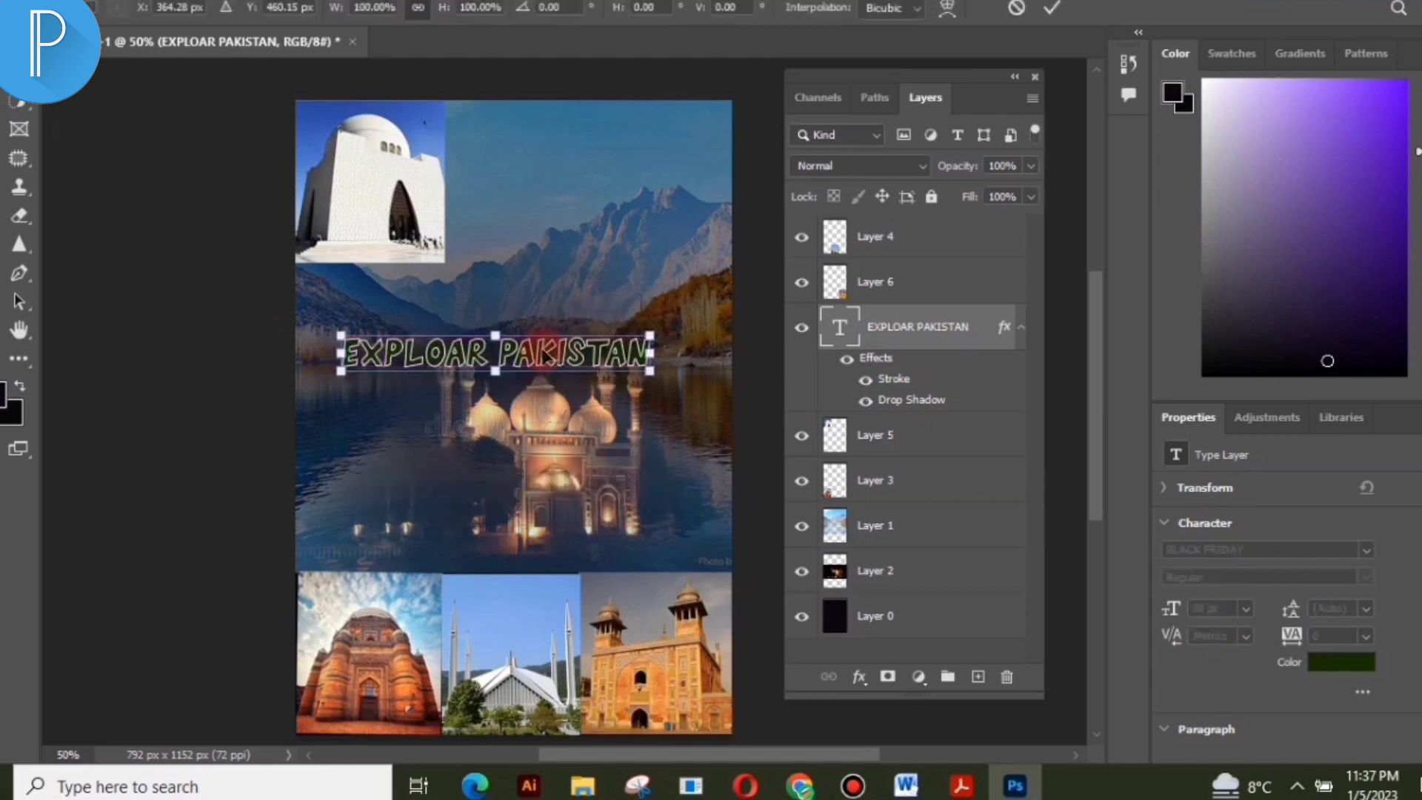
pyautogui.moveTo(666, 331); pyautogui.dragTo(635, 292)
pyautogui.moveTo(534, 348); pyautogui.dragTo(549, 303)
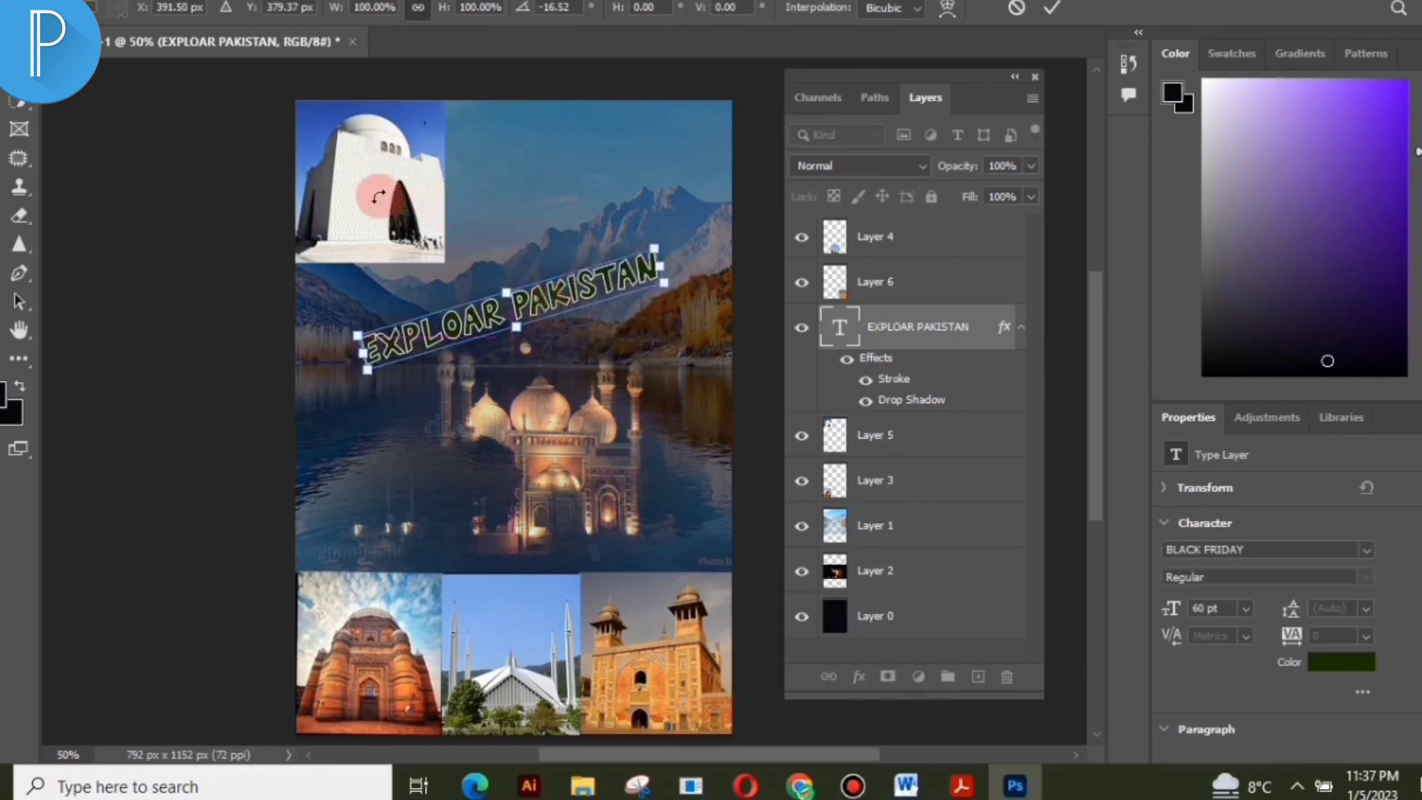
pyautogui.moveTo(378, 197); pyautogui.dragTo(409, 209)
pyautogui.click(523, 322)
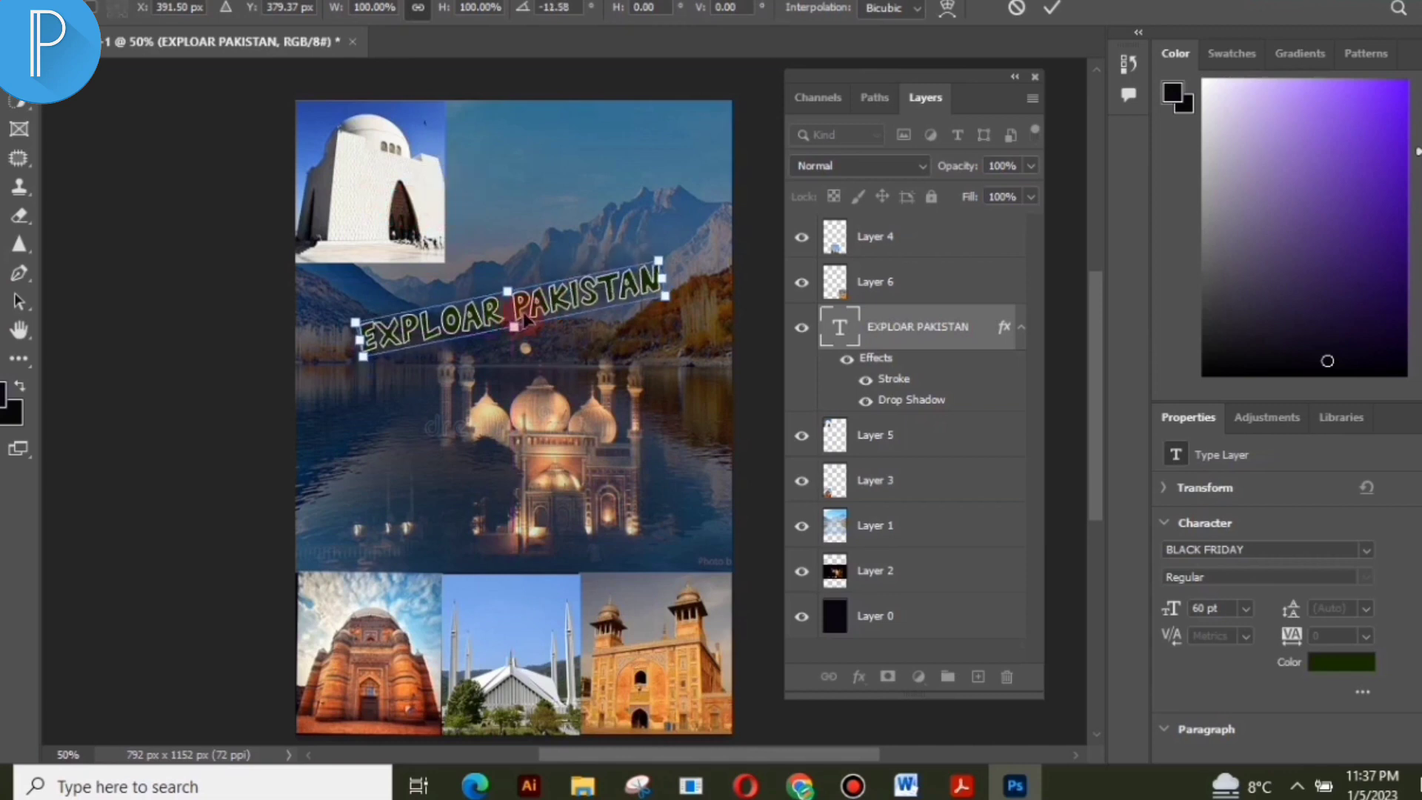
pyautogui.press('Return')
# Move the mausoleum photo to just above the title, rotate it to -11.02°, and nudge the title slightly beneath it
pyautogui.click(427, 211)
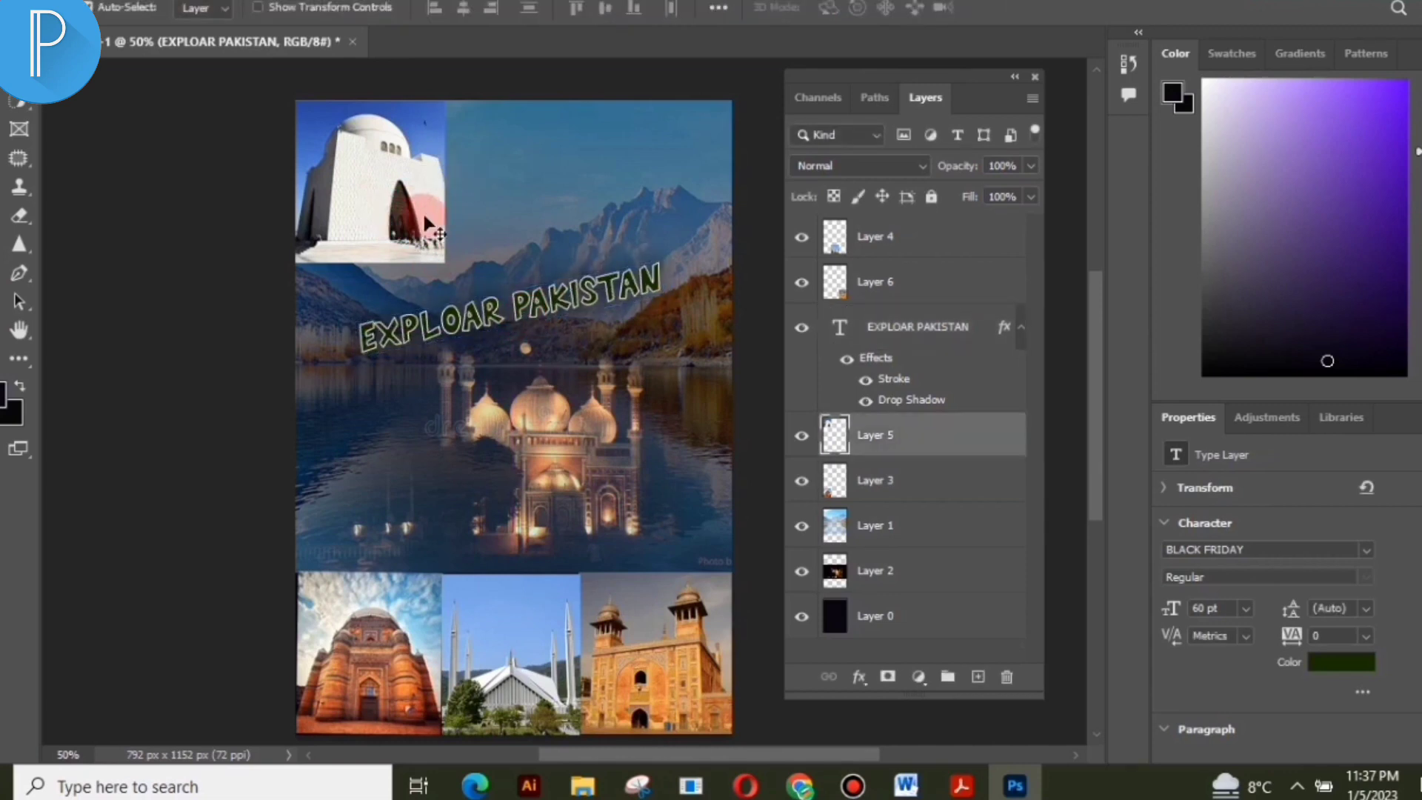
pyautogui.click(381, 198)
pyautogui.moveTo(381, 199); pyautogui.dragTo(489, 222)
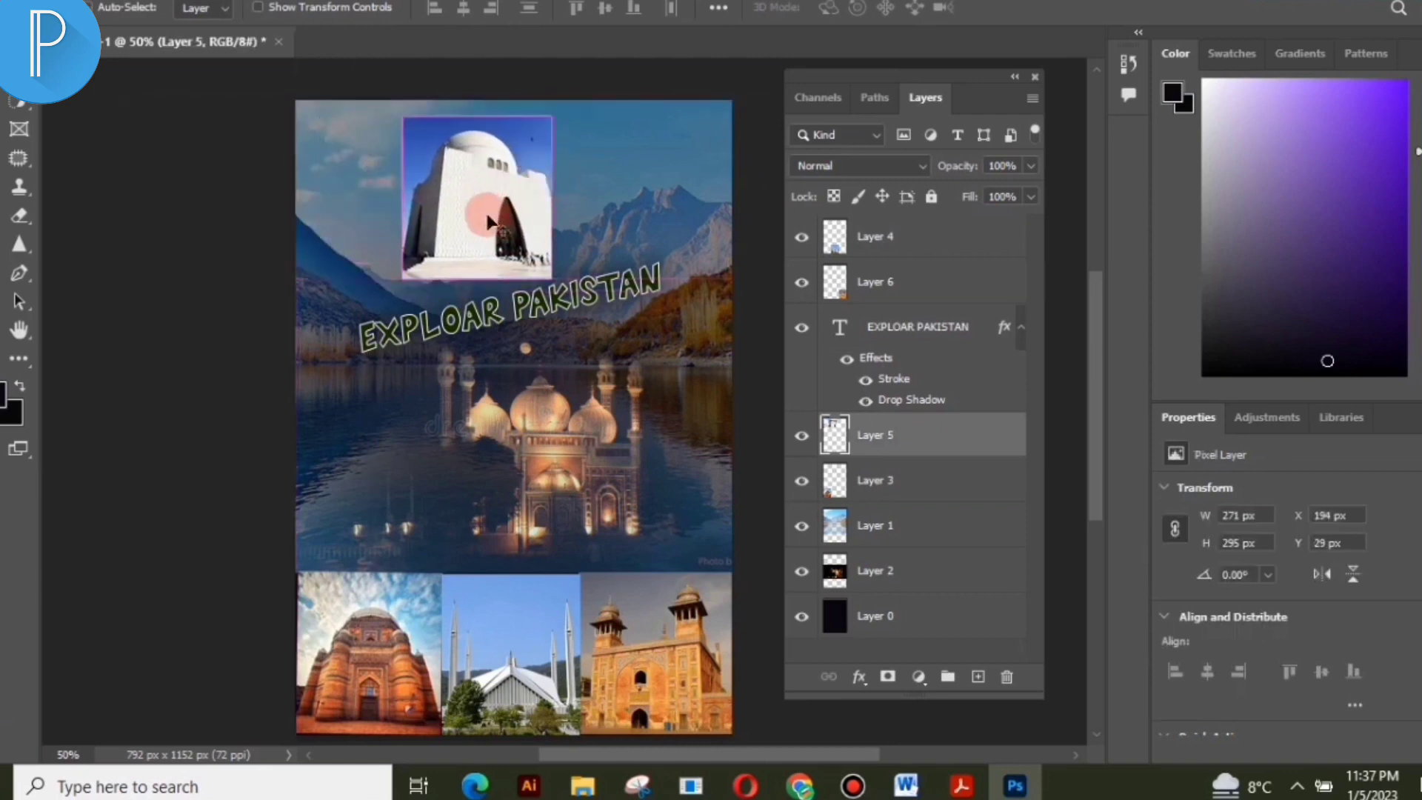
pyautogui.hotkey('ctrl', 't')
pyautogui.moveTo(551, 280); pyautogui.dragTo(553, 288)
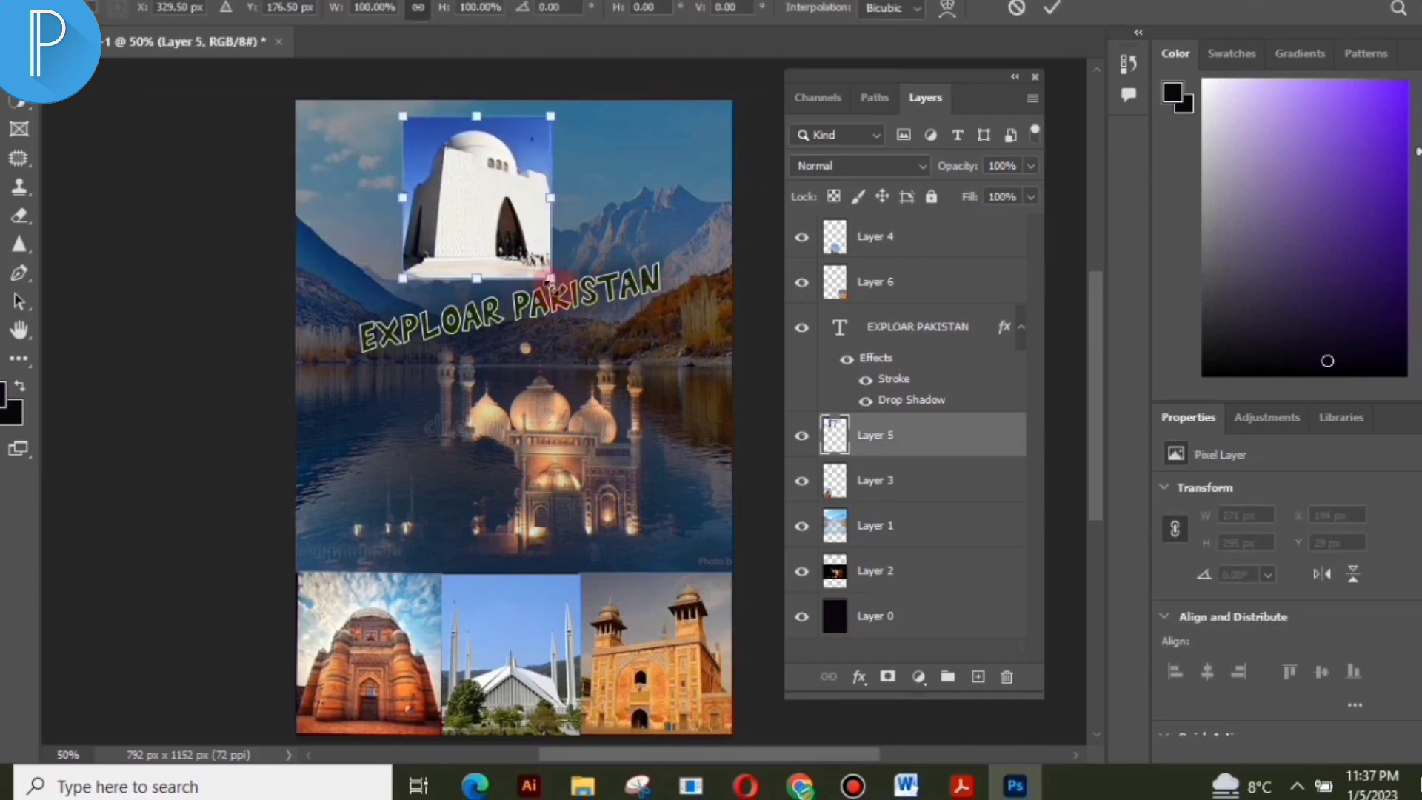
pyautogui.moveTo(569, 110); pyautogui.dragTo(536, 108)
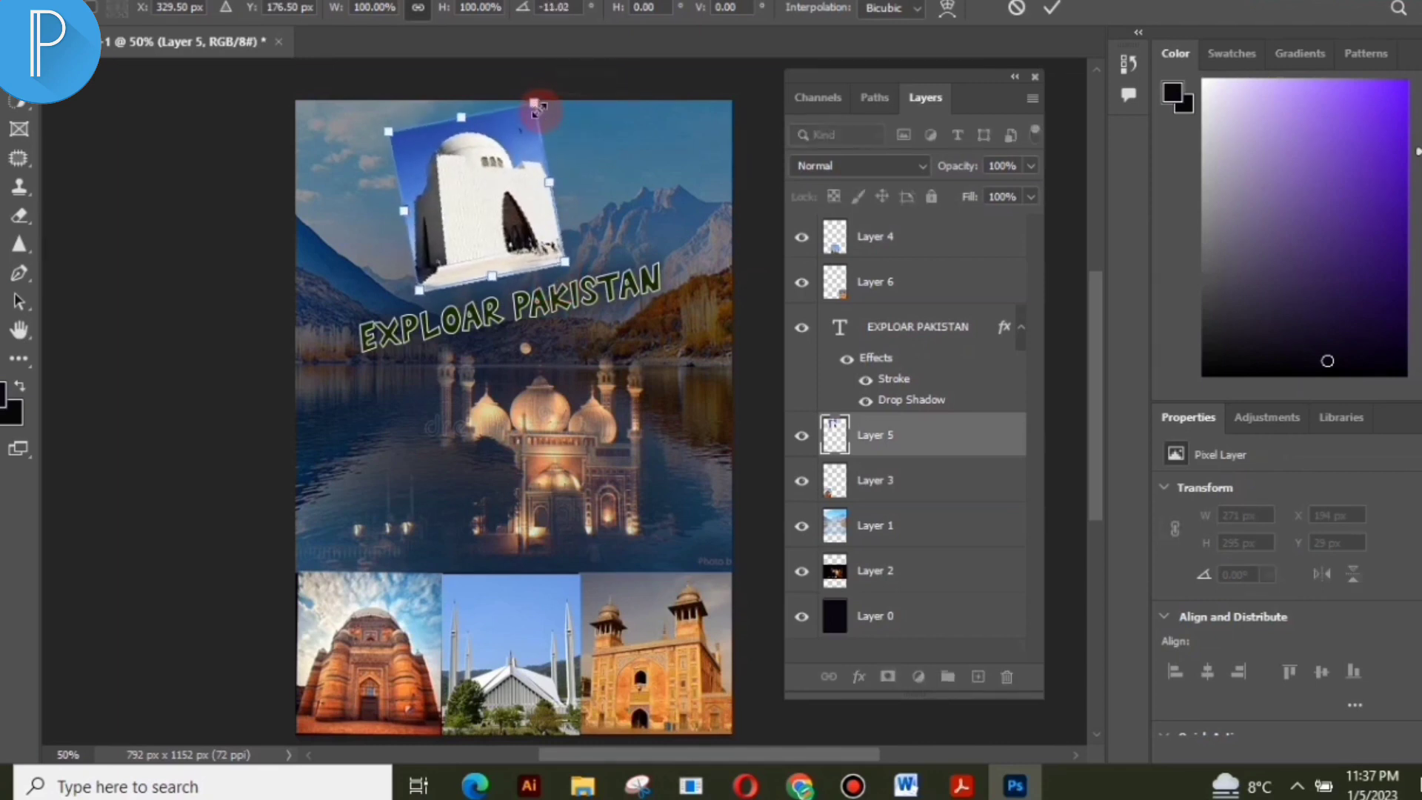
pyautogui.click(491, 305)
pyautogui.click(538, 309)
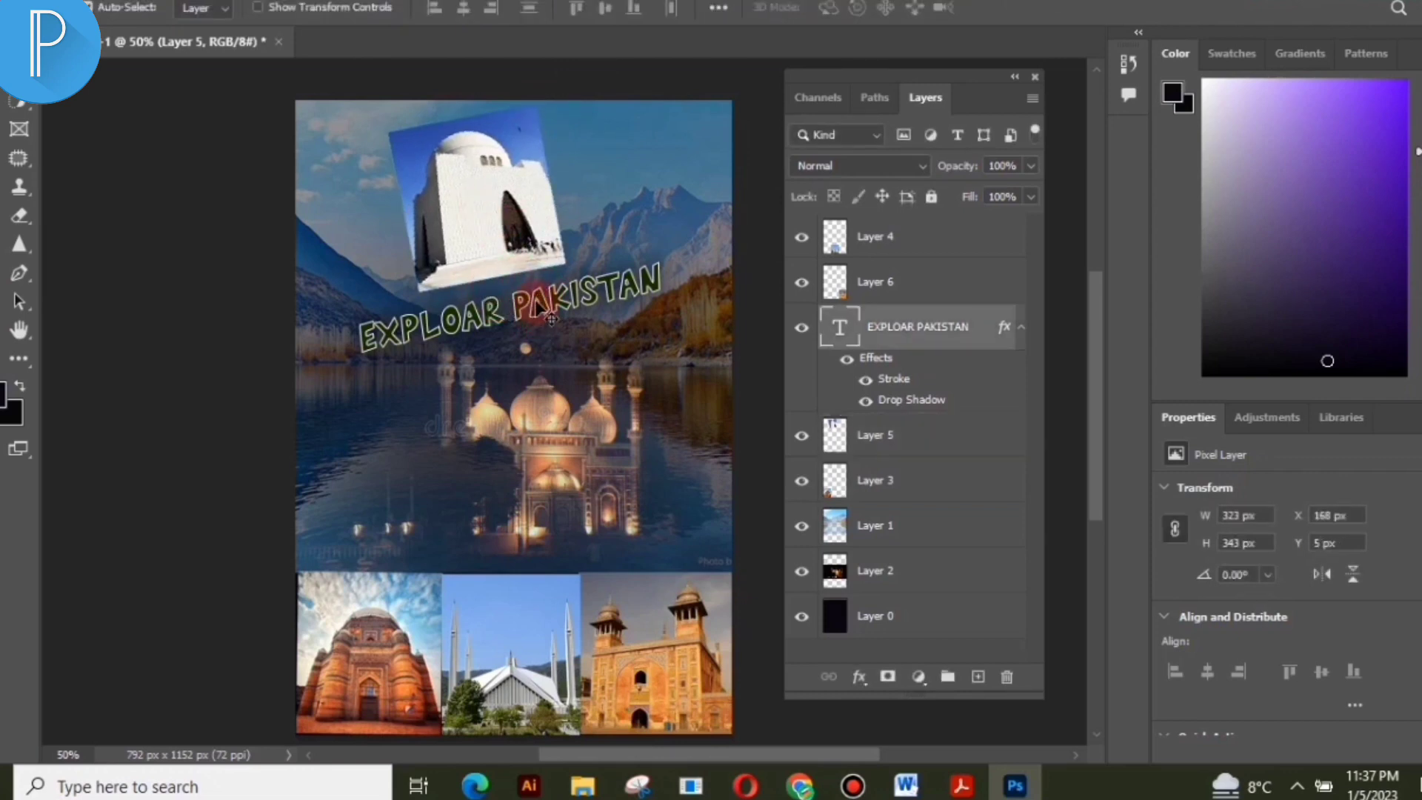
pyautogui.moveTo(539, 302); pyautogui.dragTo(532, 292)
# Add an inside stroke effect to the mausoleum photo on Layer 5
pyautogui.click(973, 442)
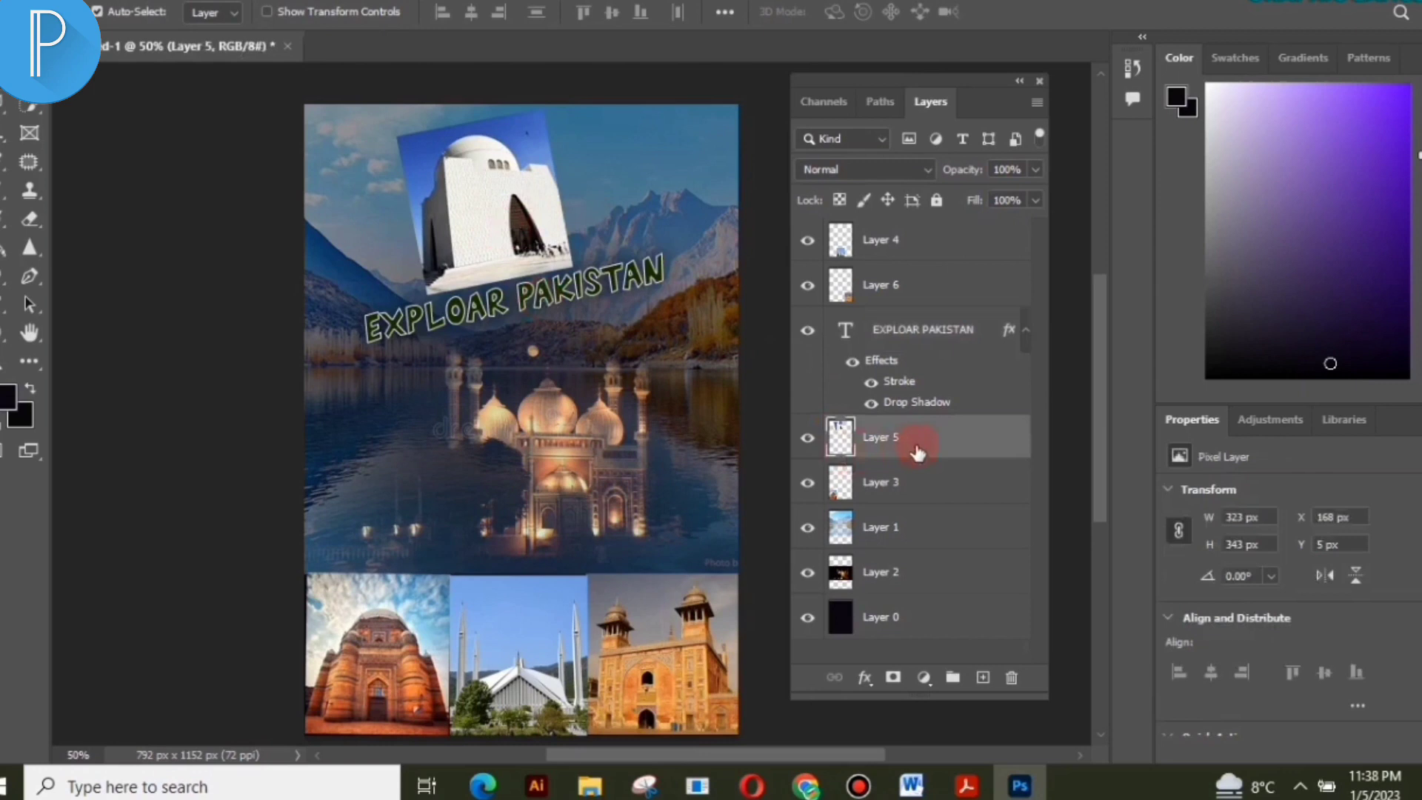
pyautogui.doubleClick(977, 444)
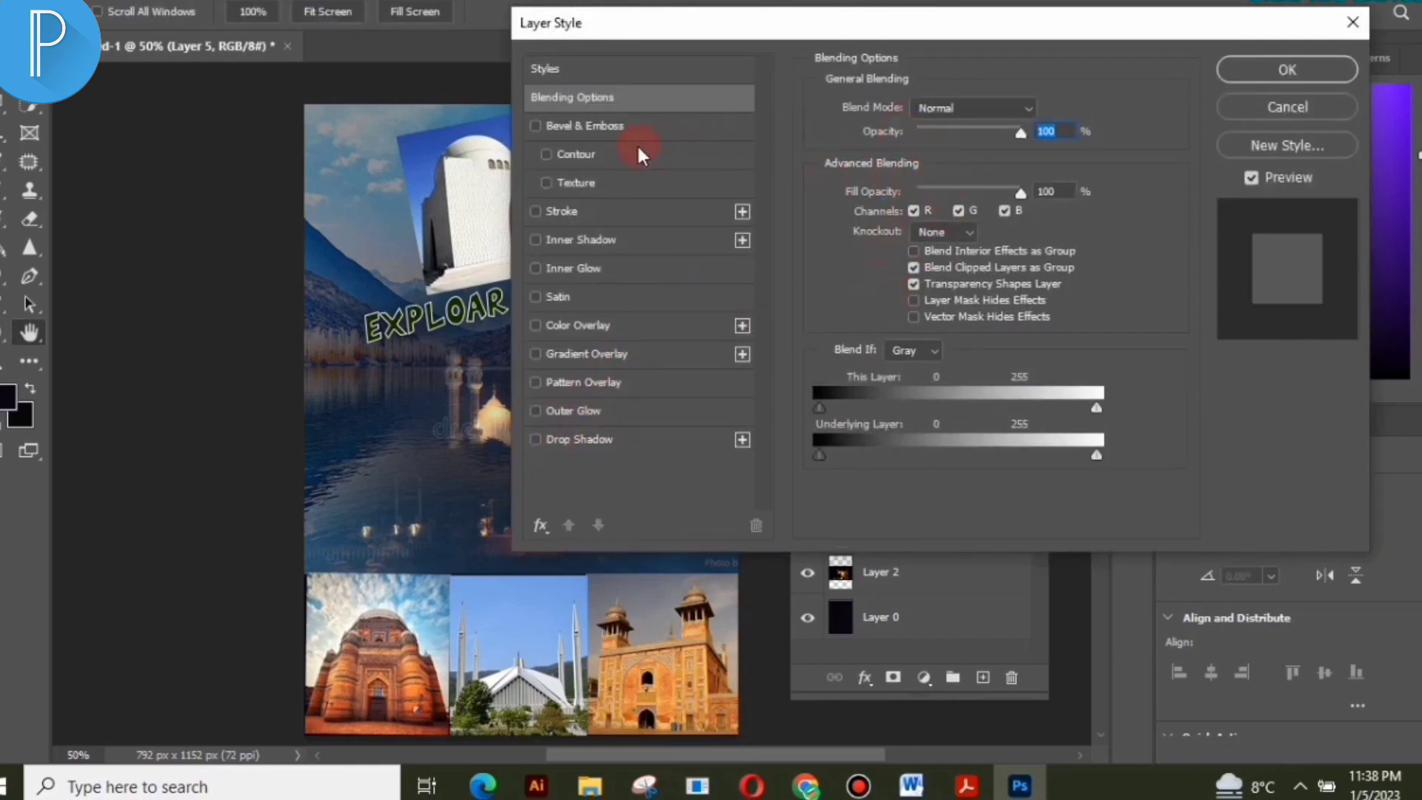
pyautogui.click(565, 211)
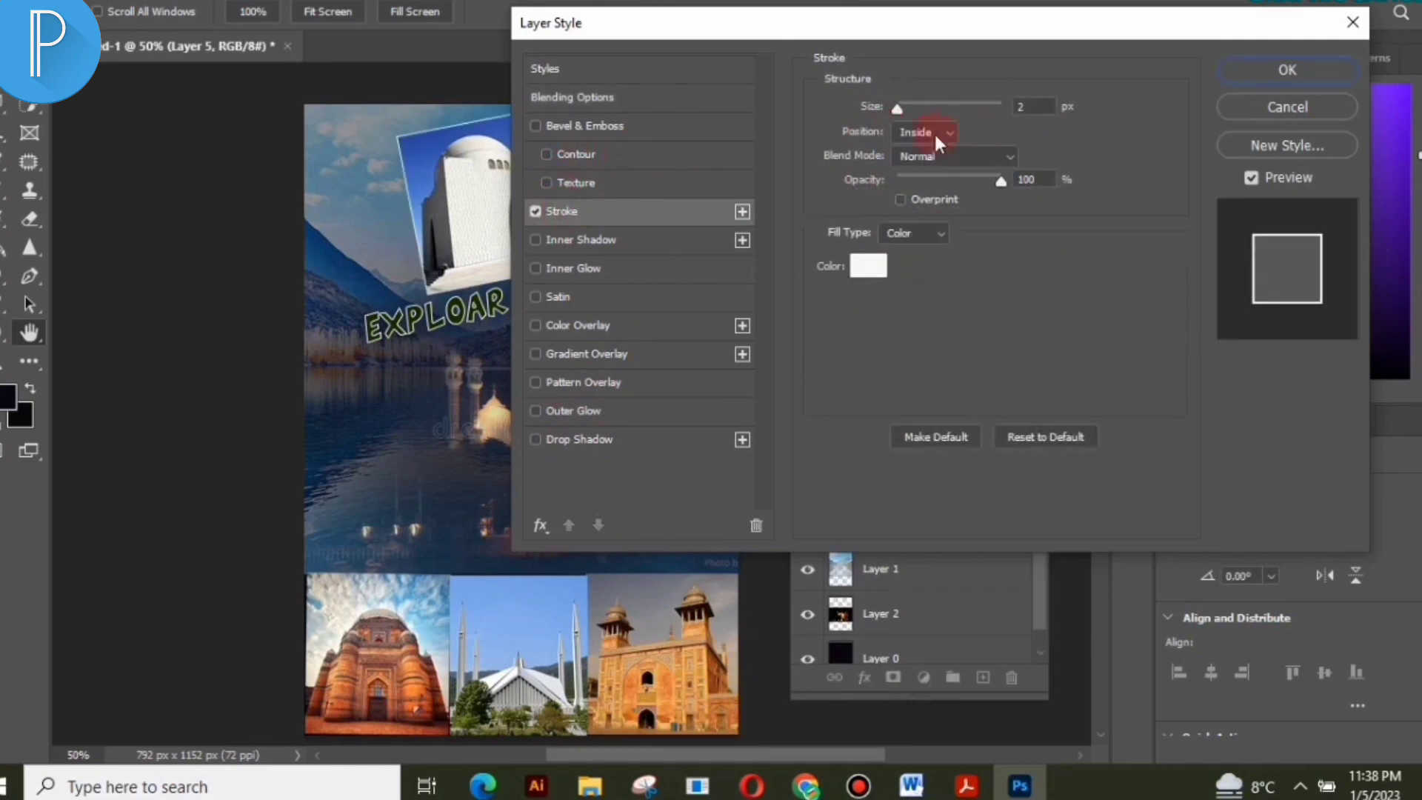
# Set the mausoleum photo's stroke colour to dark green 172702
pyautogui.click(867, 265)
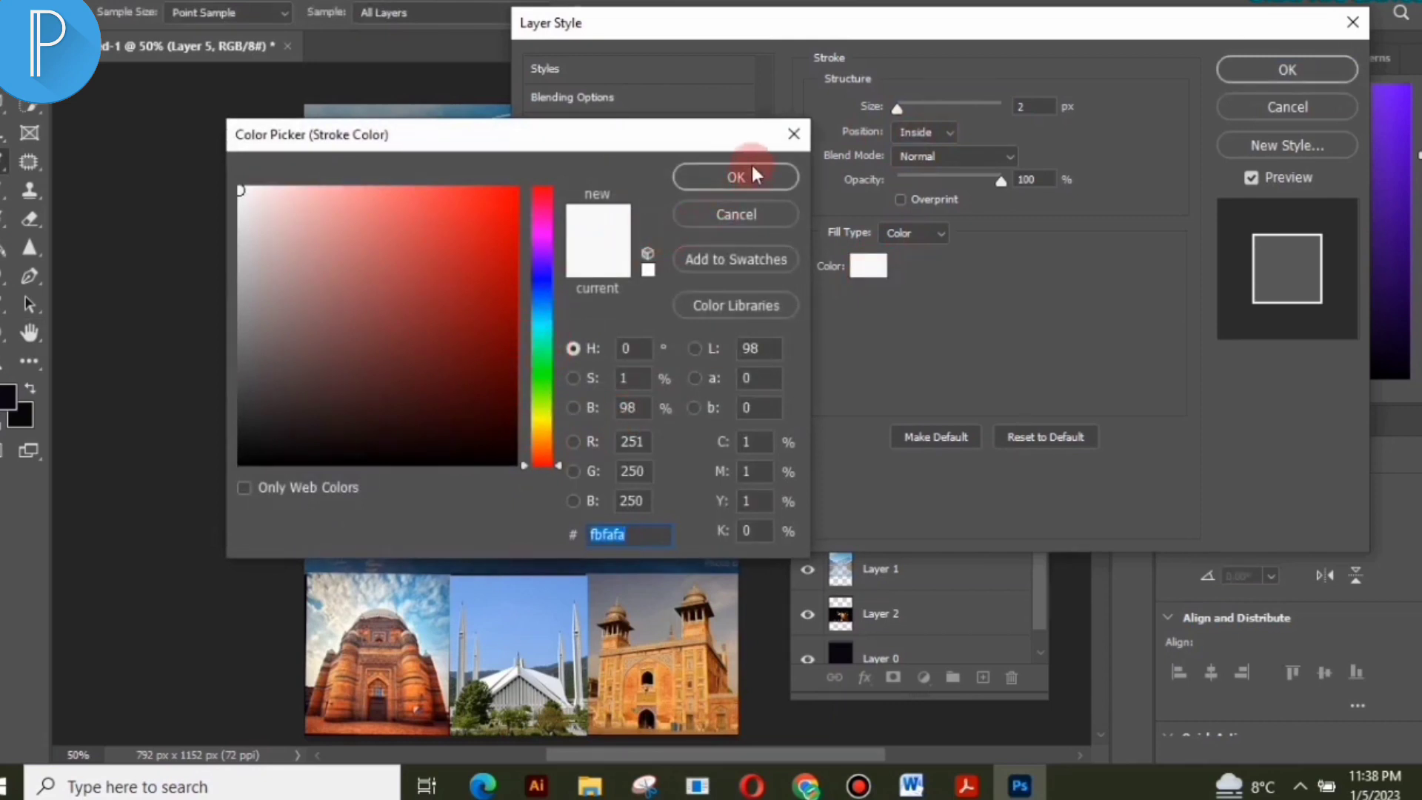
pyautogui.click(544, 399)
pyautogui.click(498, 404)
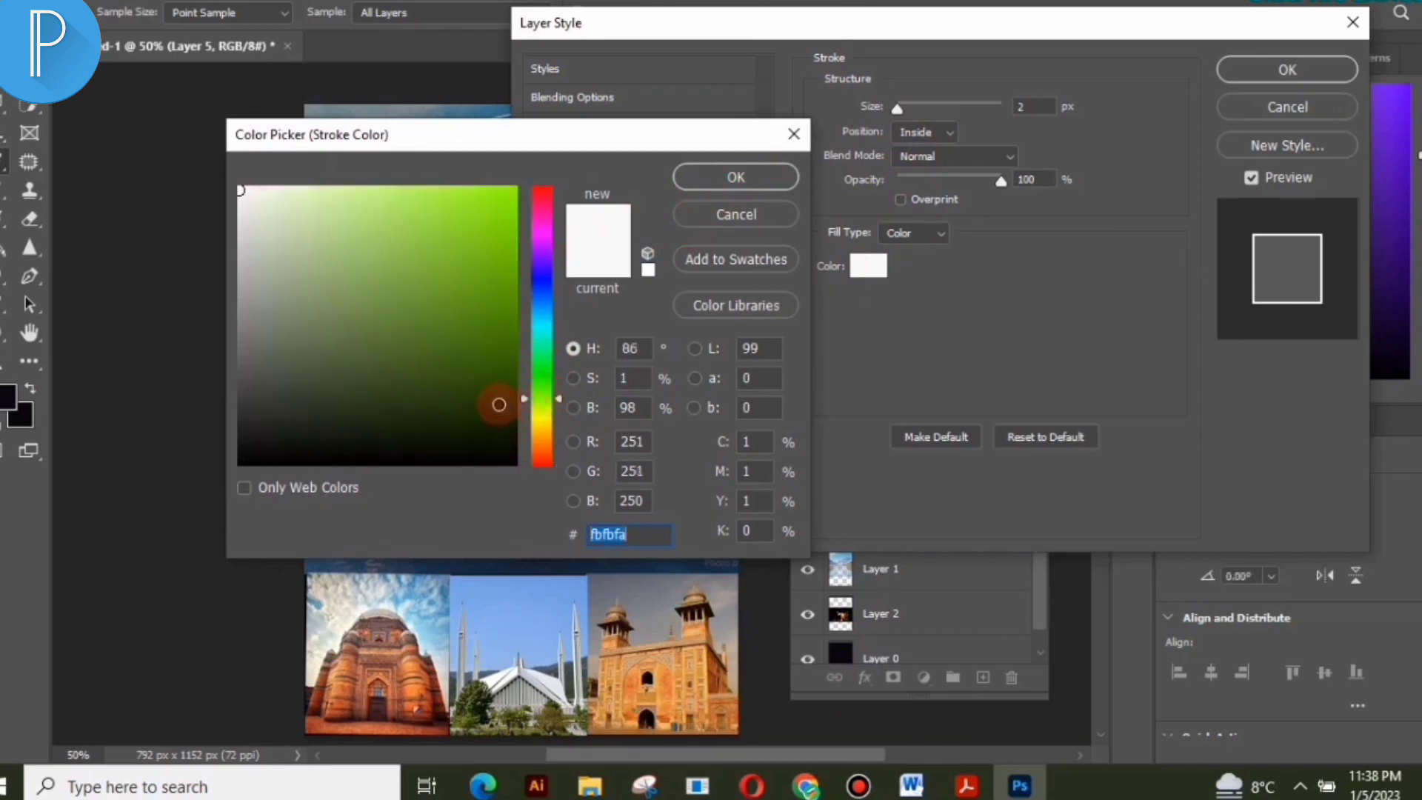
pyautogui.click(506, 423)
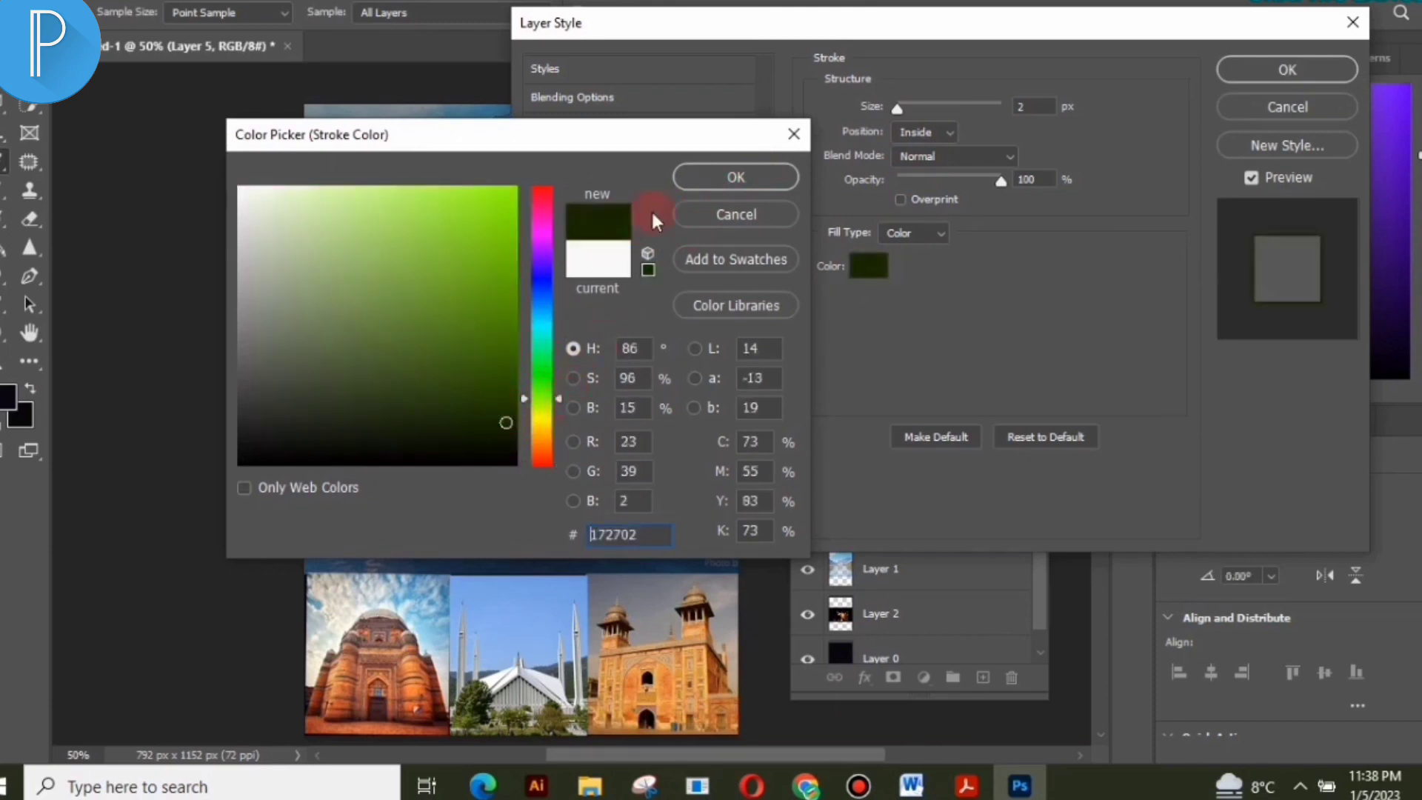
pyautogui.click(746, 177)
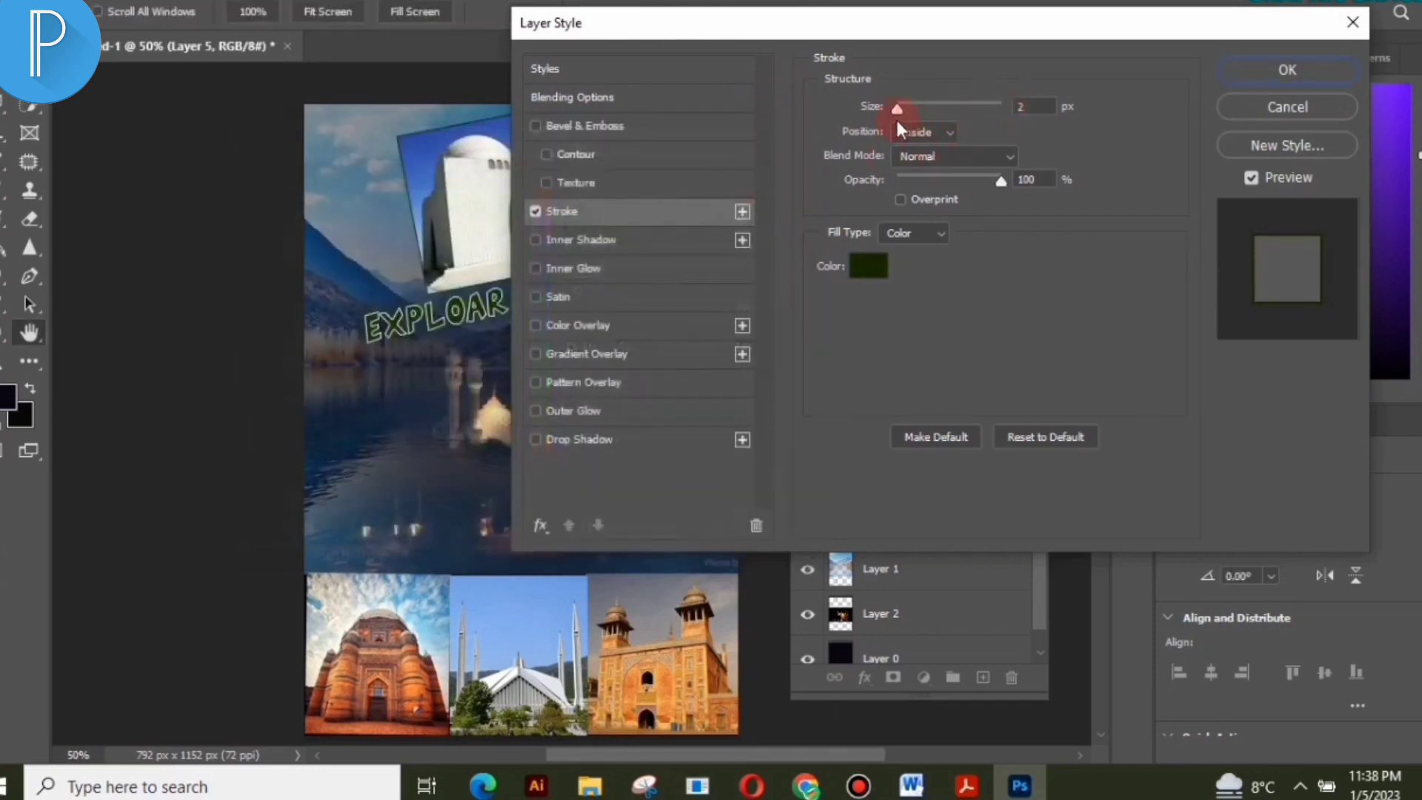
# Set the mausoleum photo's stroke to about 9 px with the near-white colour fafafa and apply the layer style
pyautogui.moveTo(897, 106); pyautogui.dragTo(908, 108)
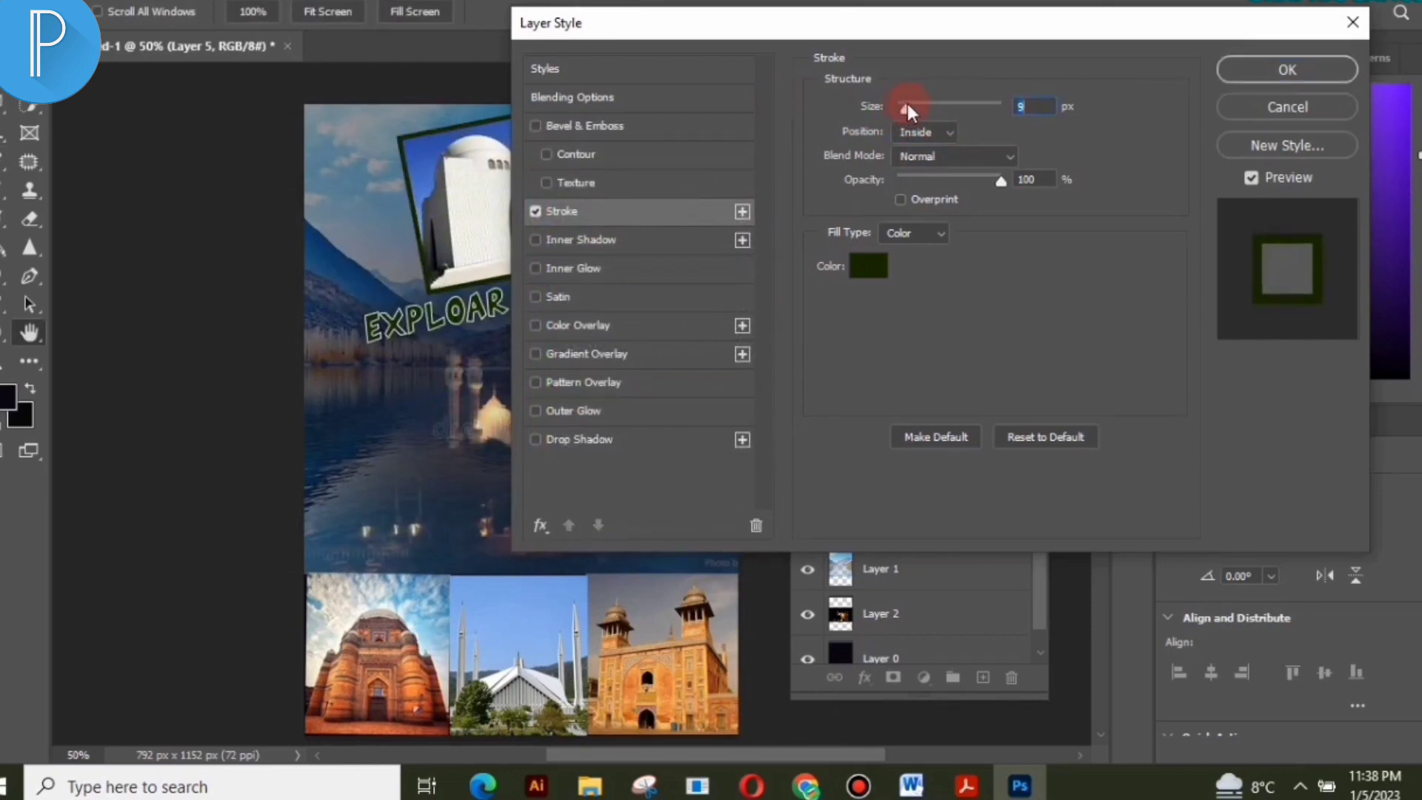
pyautogui.click(858, 268)
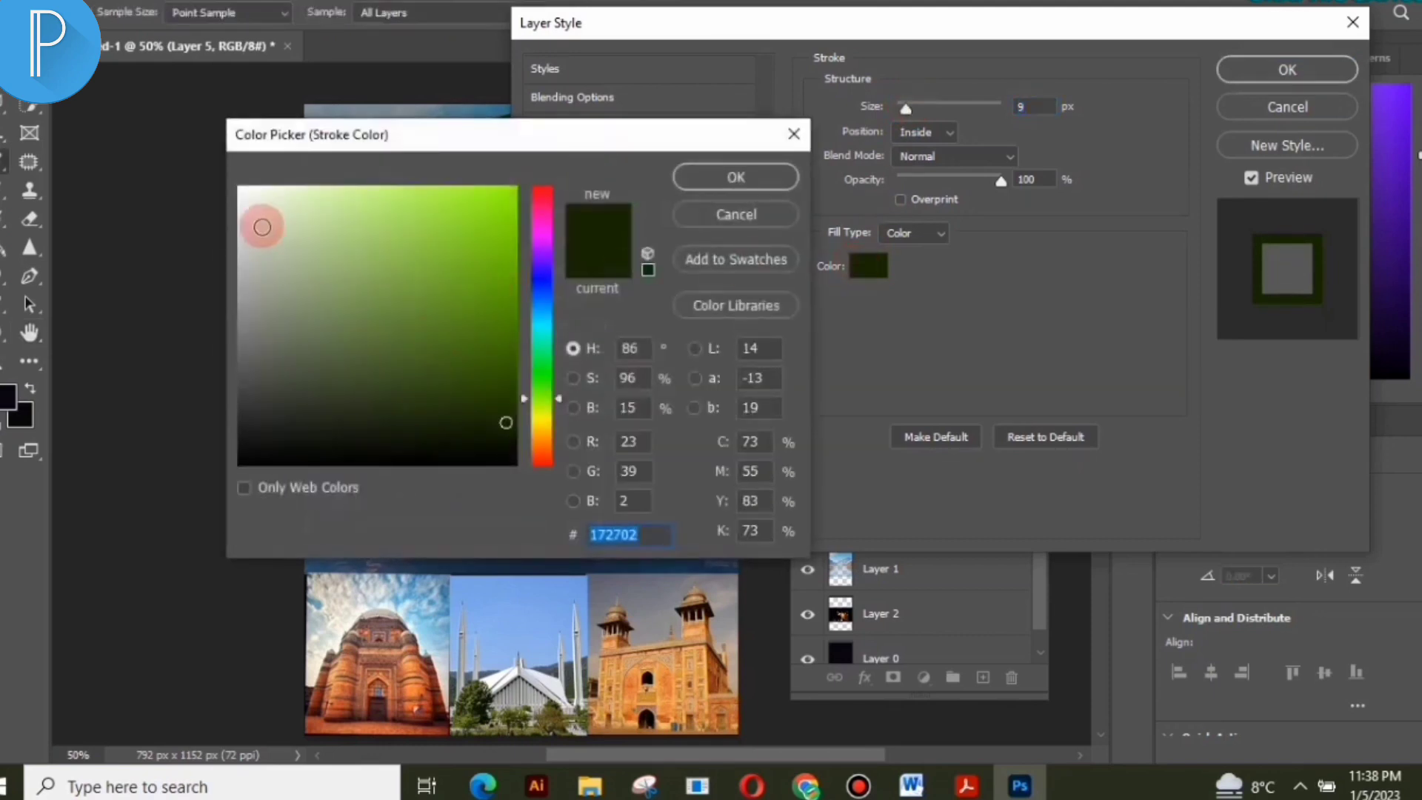
pyautogui.click(240, 193)
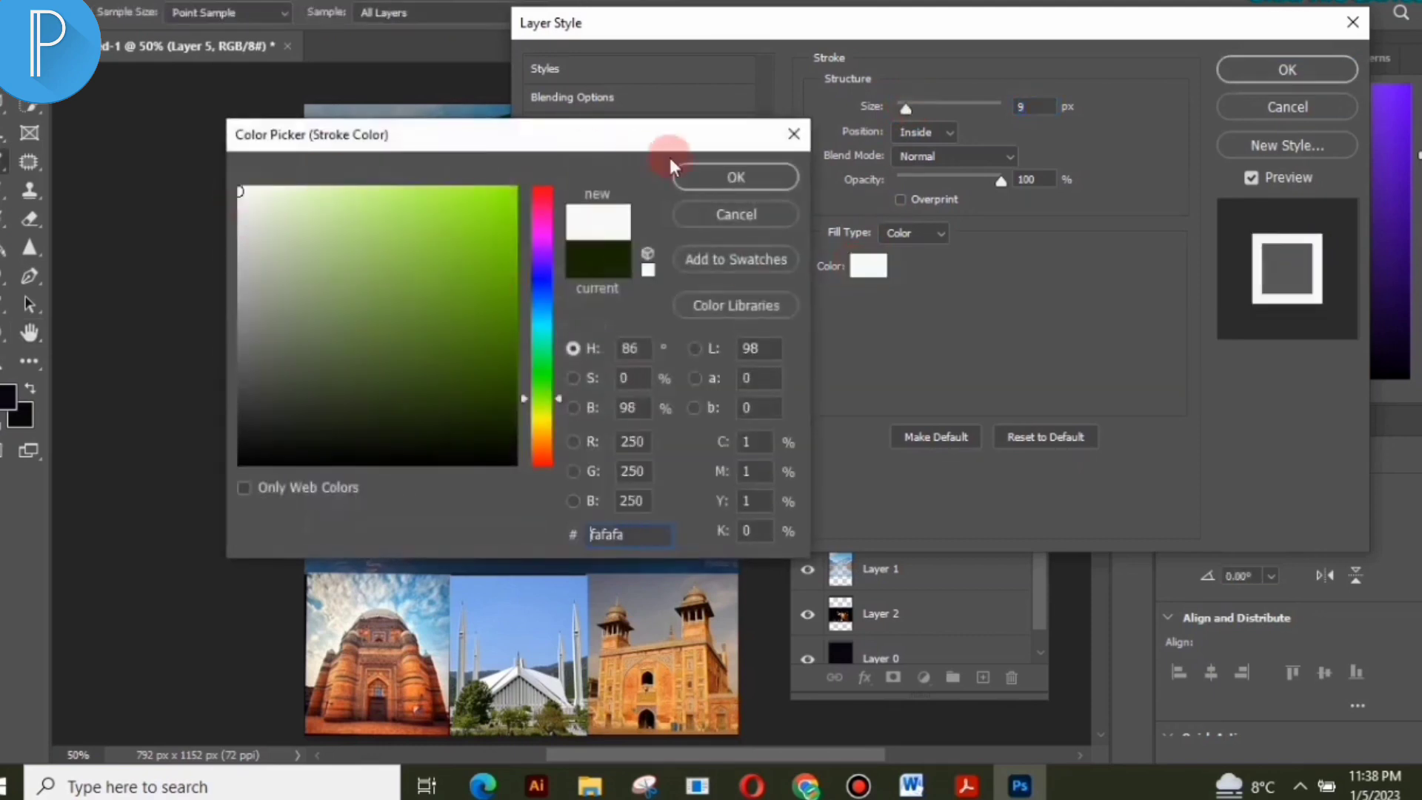
pyautogui.click(740, 175)
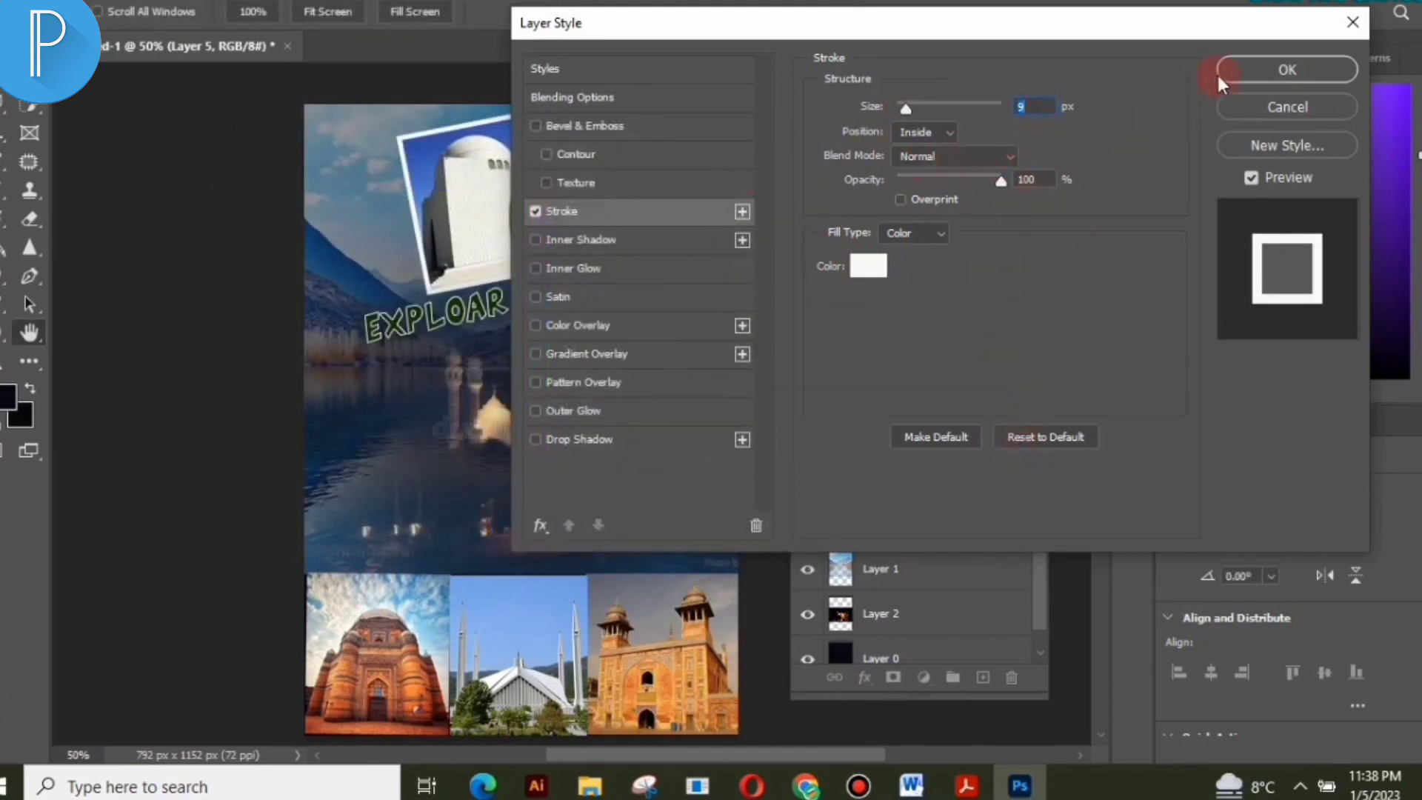
pyautogui.moveTo(905, 110); pyautogui.dragTo(904, 109)
pyautogui.click(1289, 69)
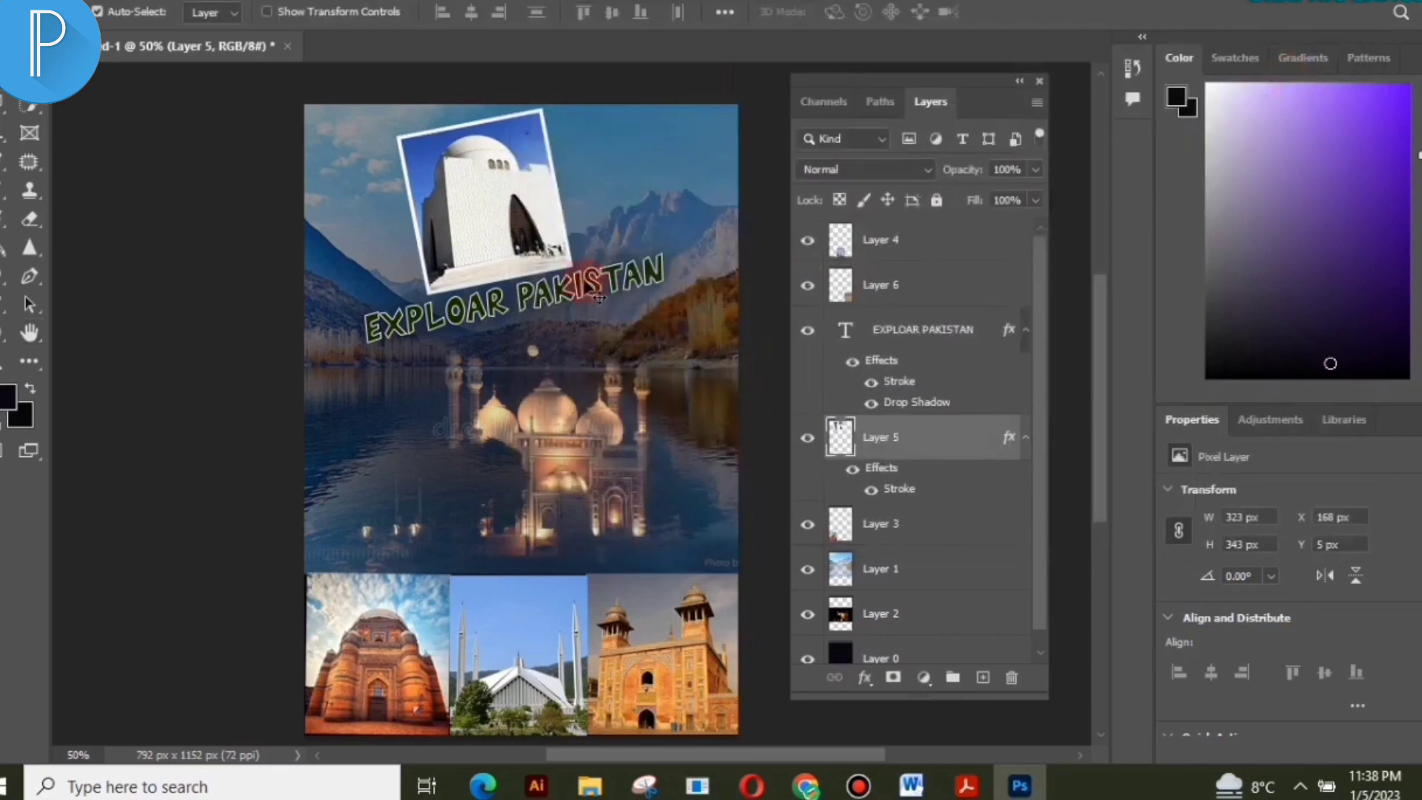
pyautogui.click(583, 285)
pyautogui.moveTo(582, 288); pyautogui.dragTo(575, 290)
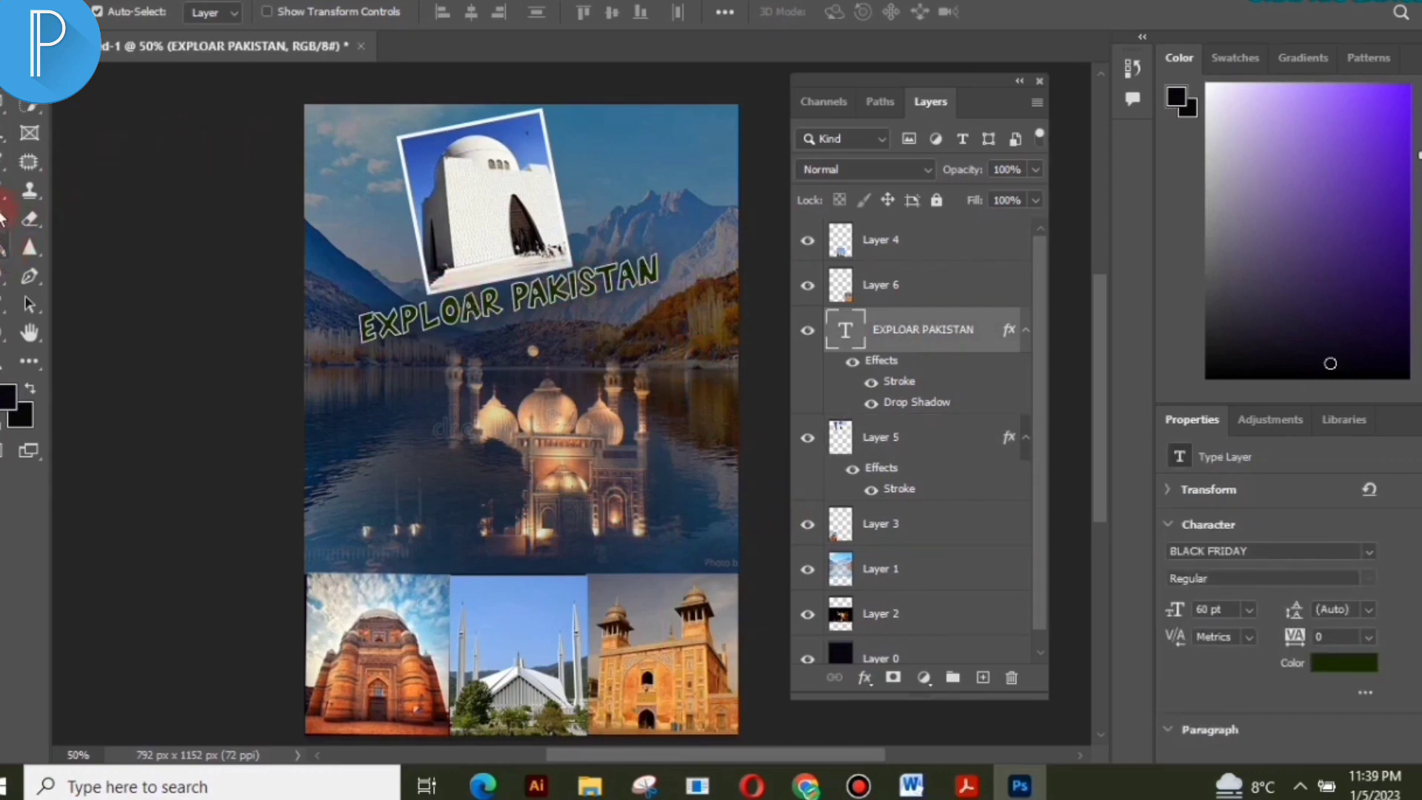
pyautogui.click(1, 305)
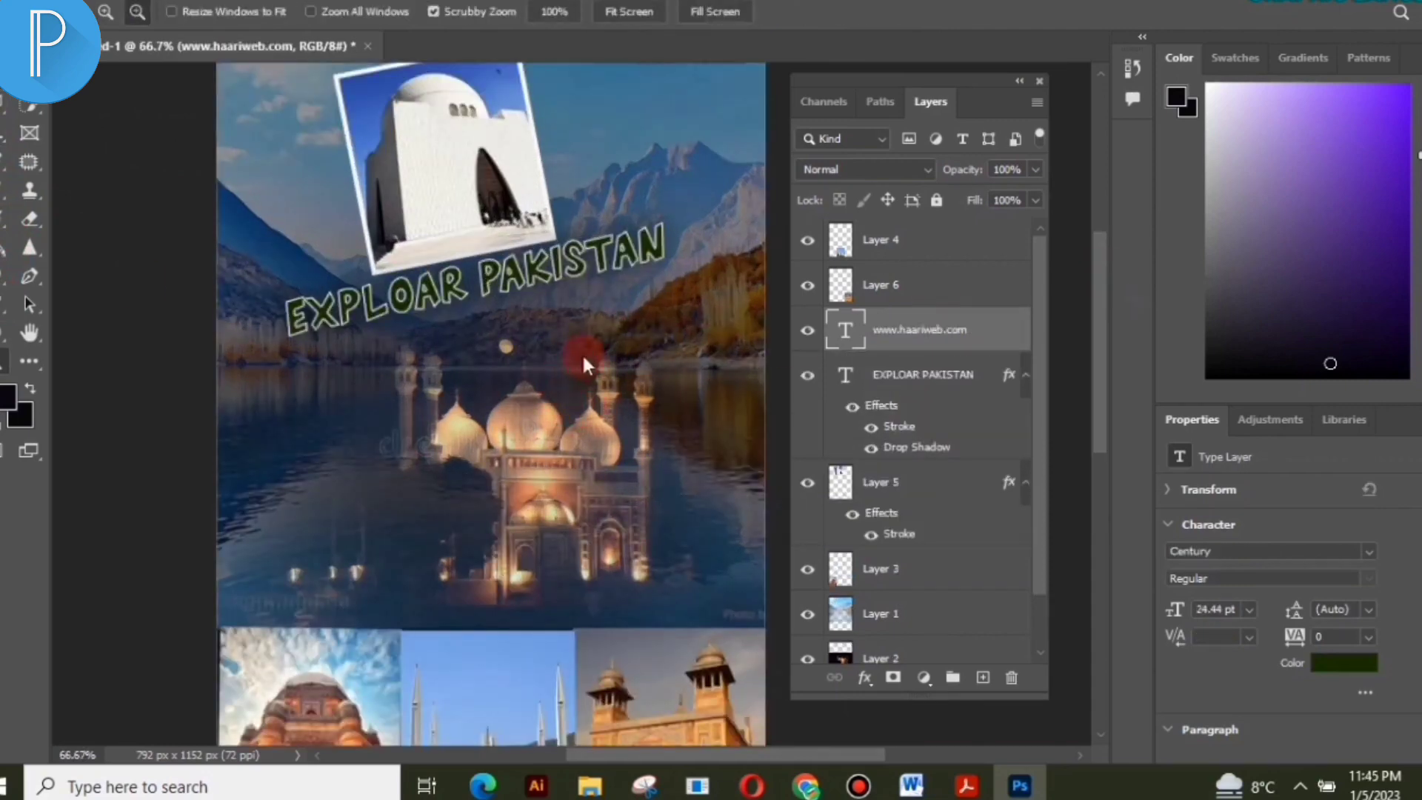
# Fit the whole poster in view, capture it as a rectangular snip with Snipping Tool and copy the snip
pyautogui.keyDown('alt'); pyautogui.click(583, 357); pyautogui.keyUp('alt')
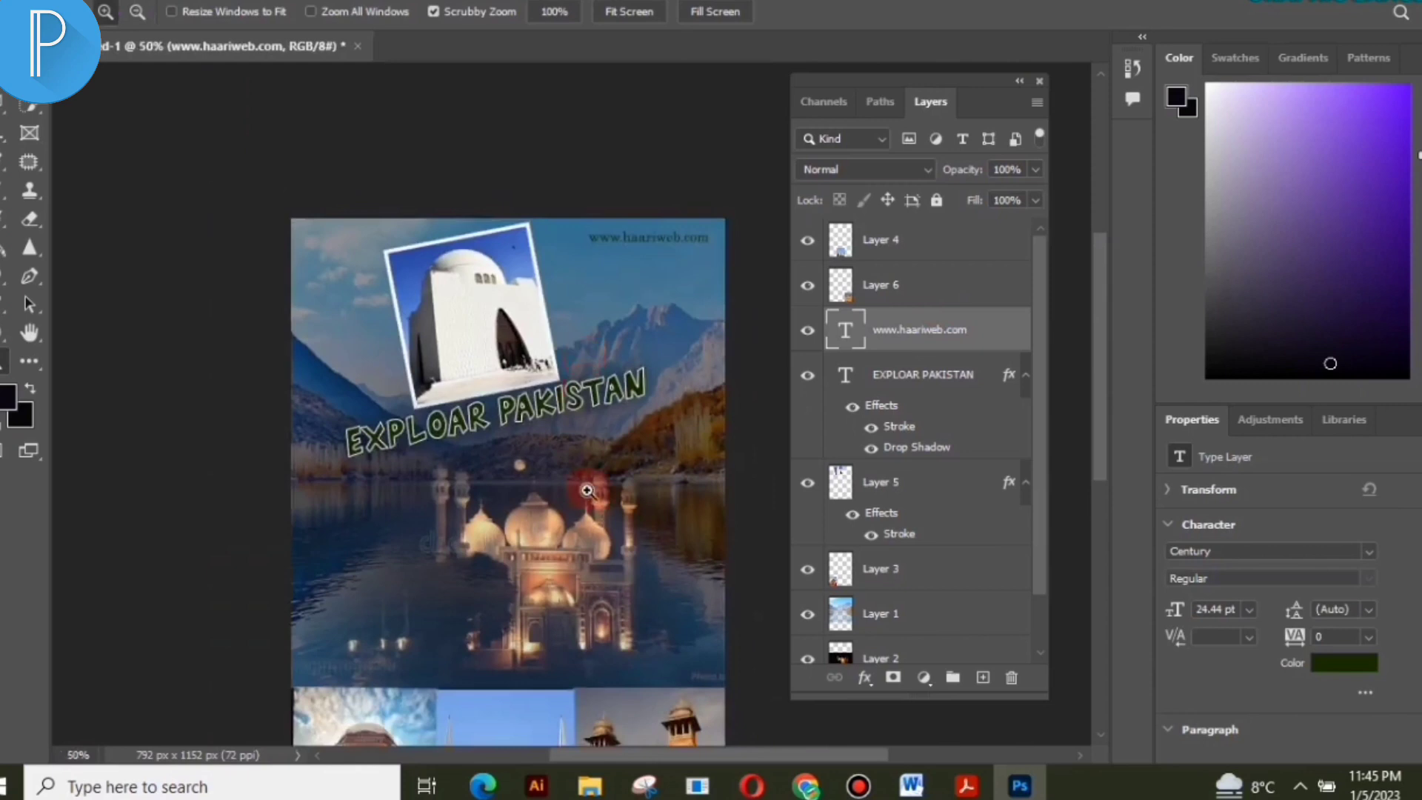
pyautogui.press('h')
pyautogui.moveTo(587, 491); pyautogui.dragTo(589, 381)
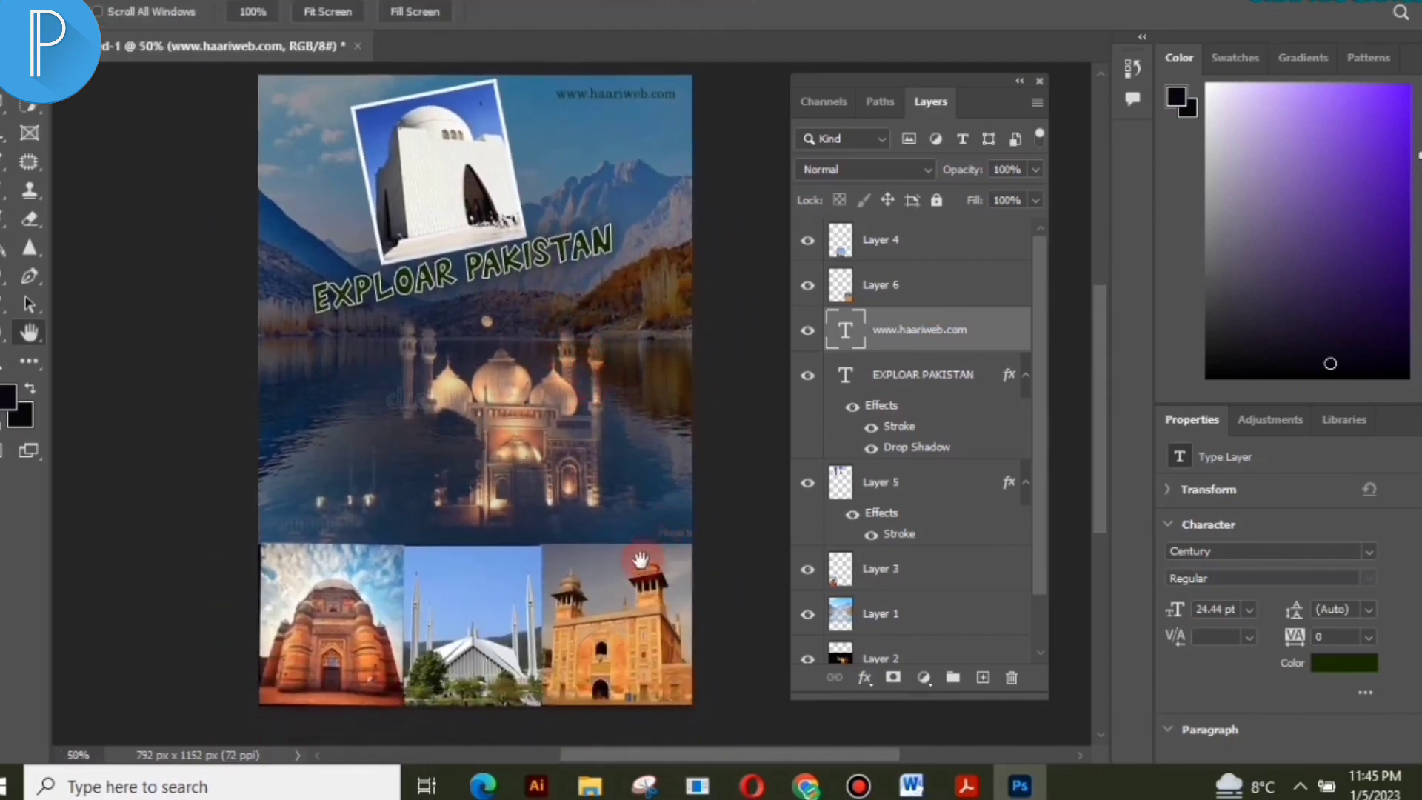
pyautogui.moveTo(598, 416)
pyautogui.mouseDown()
pyautogui.moveTo(602, 447)
pyautogui.moveTo(605, 428)
pyautogui.mouseUp()
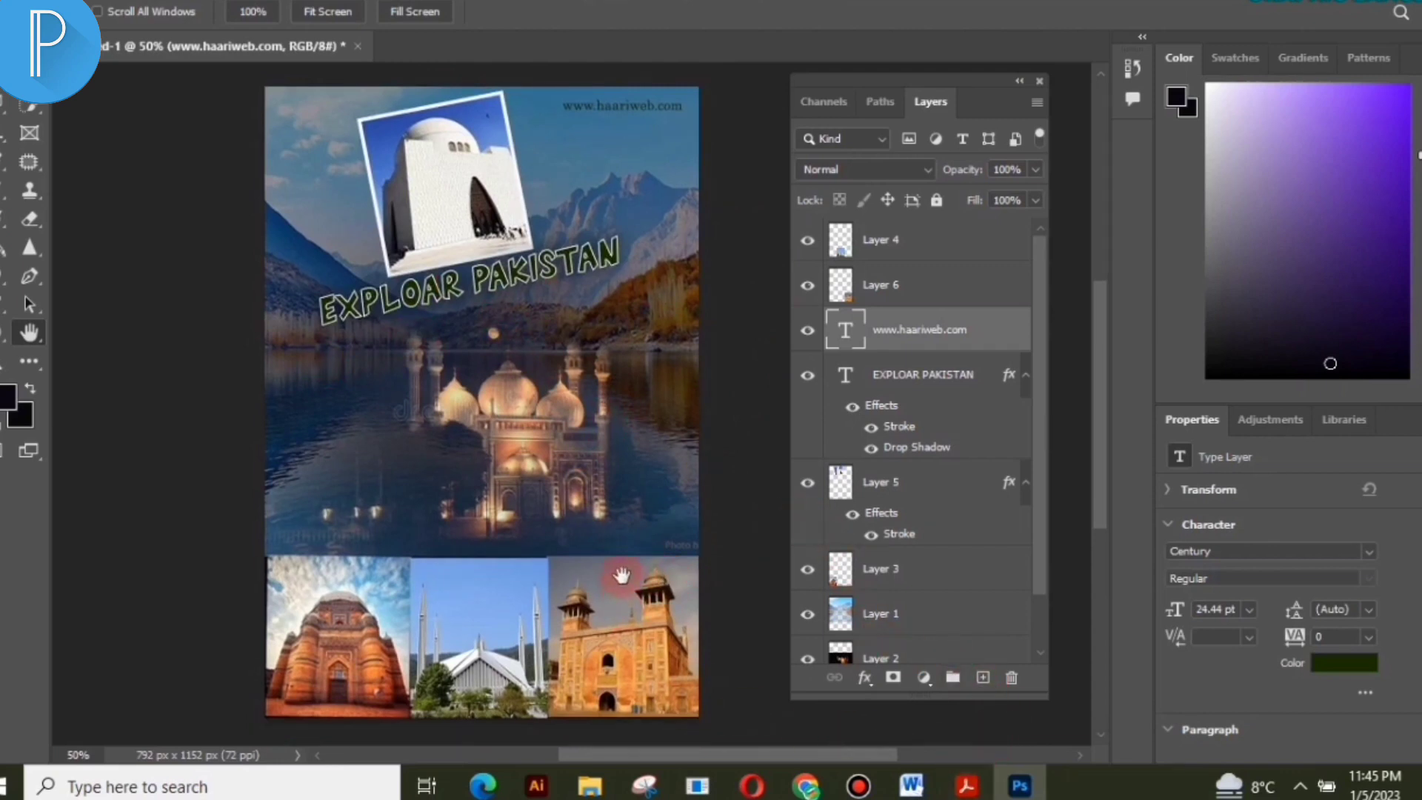
pyautogui.click(659, 791)
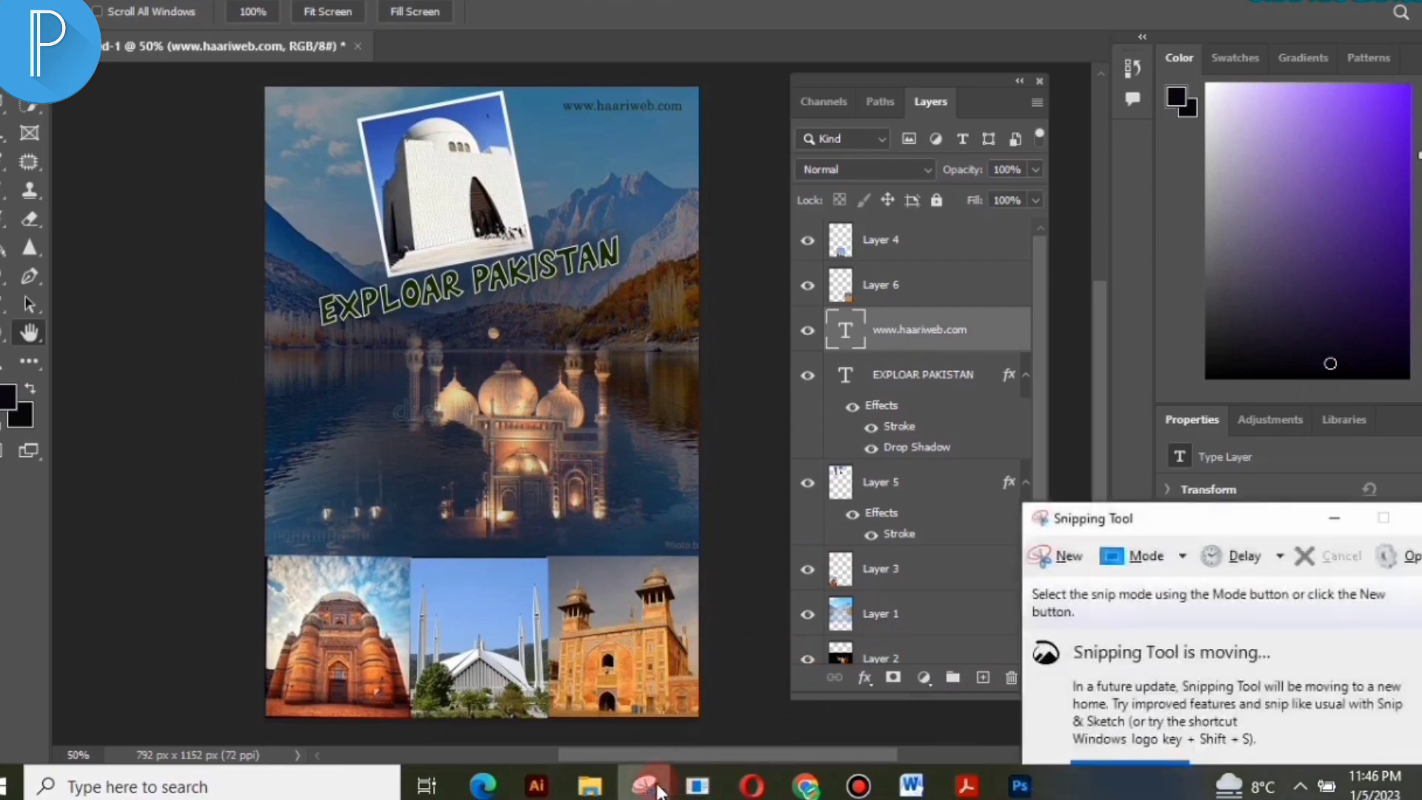
pyautogui.click(1064, 565)
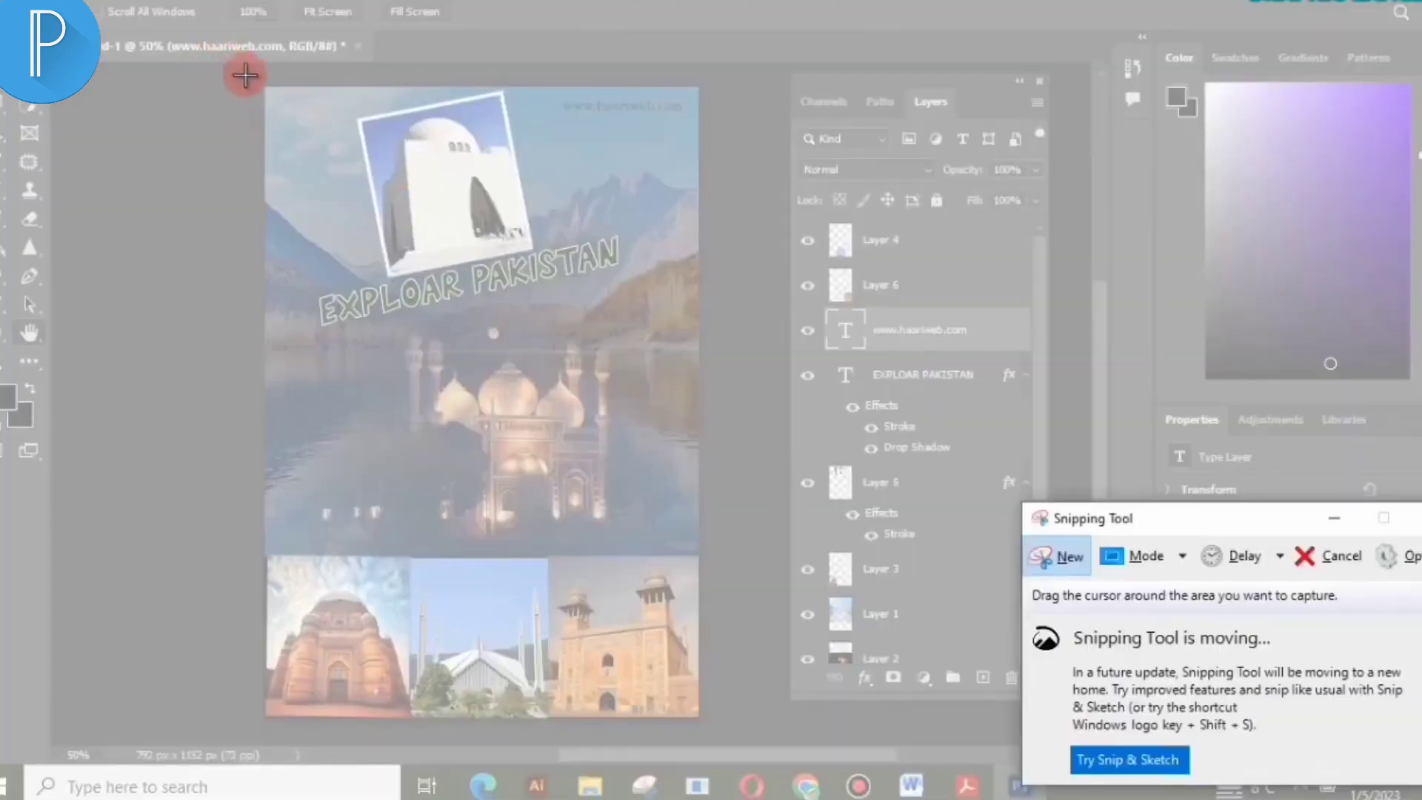
pyautogui.moveTo(246, 76); pyautogui.dragTo(712, 723)
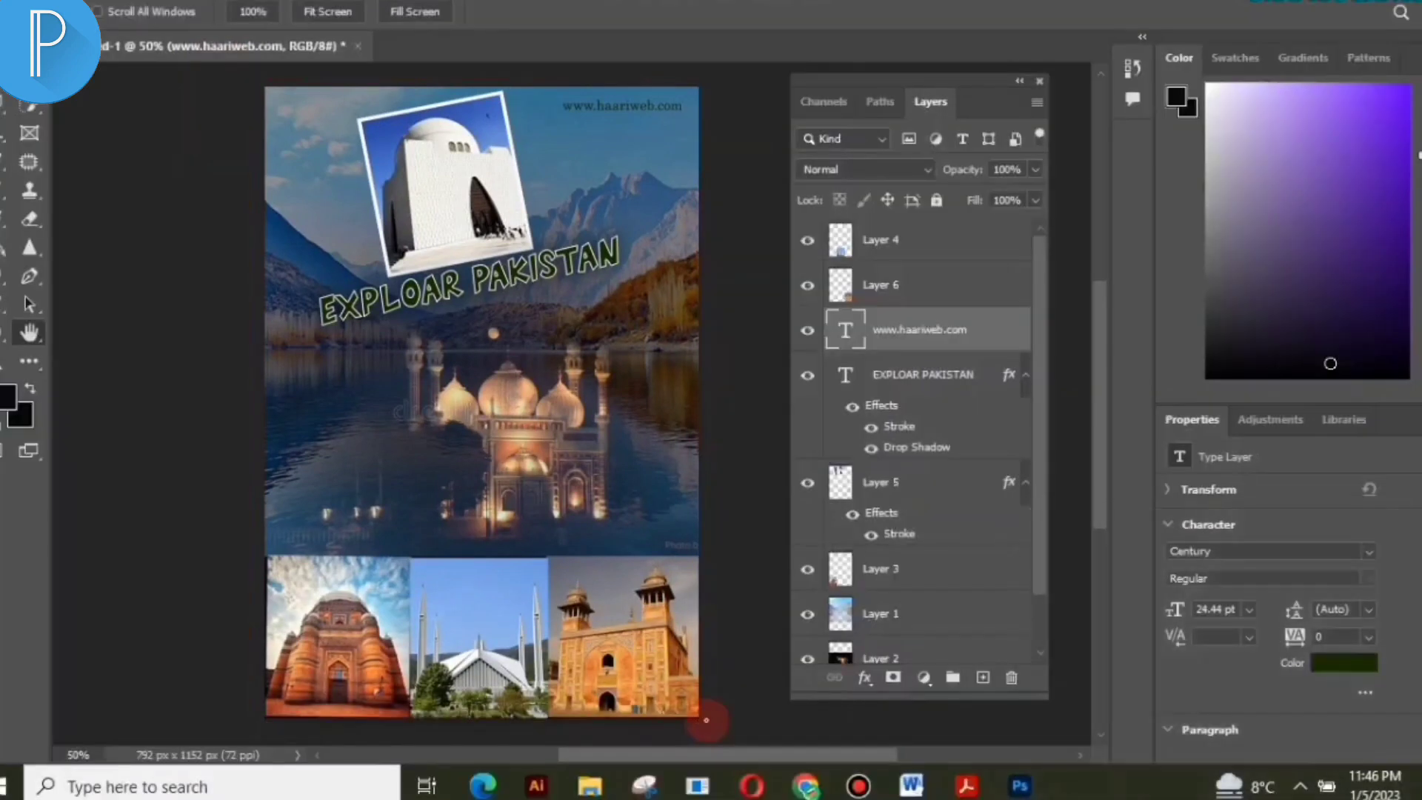
pyautogui.click(465, 47)
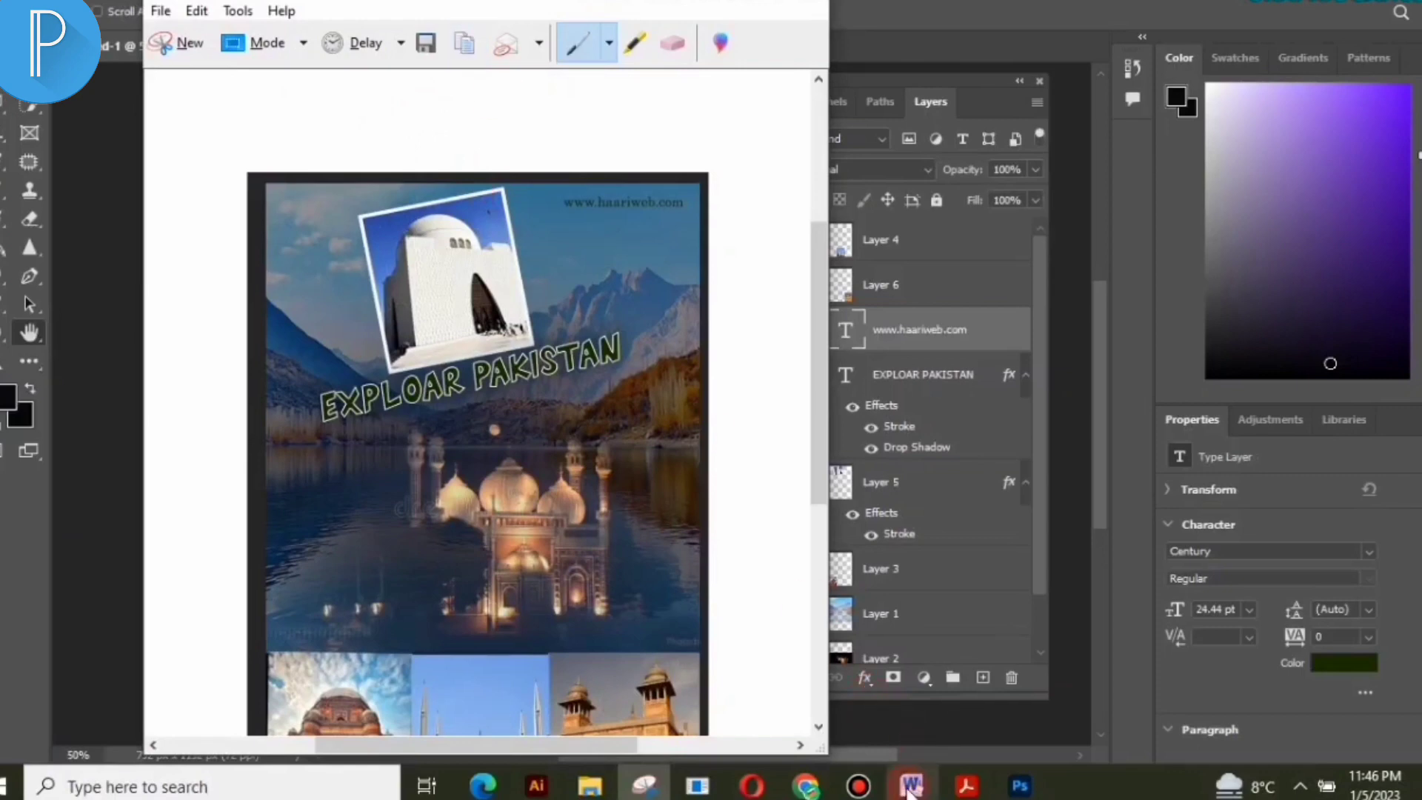
# Switch to the Word exercise document and paste the poster snip on a new line below "Screenshot 1:"
pyautogui.moveTo(911, 785)
pyautogui.click(902, 706)
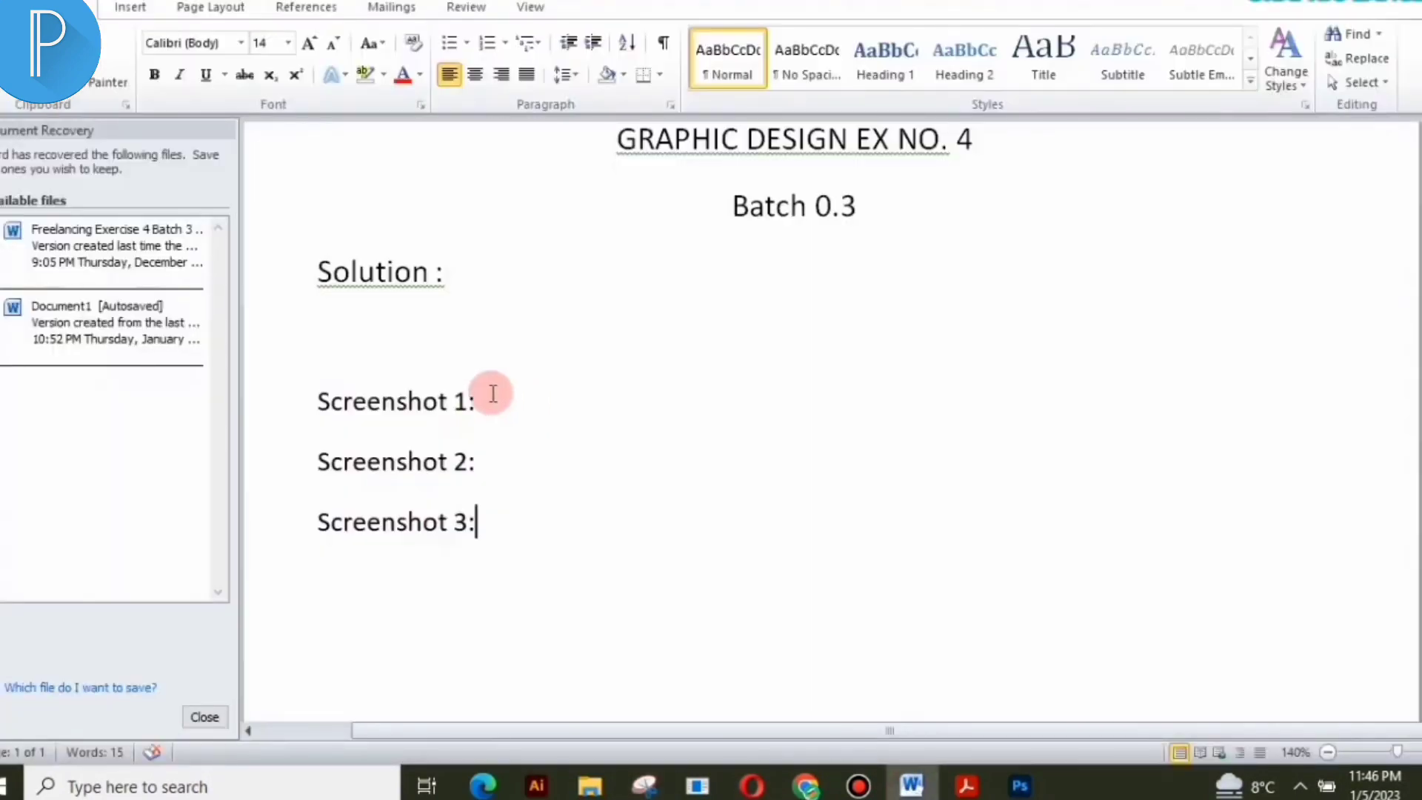
pyautogui.press('Return')
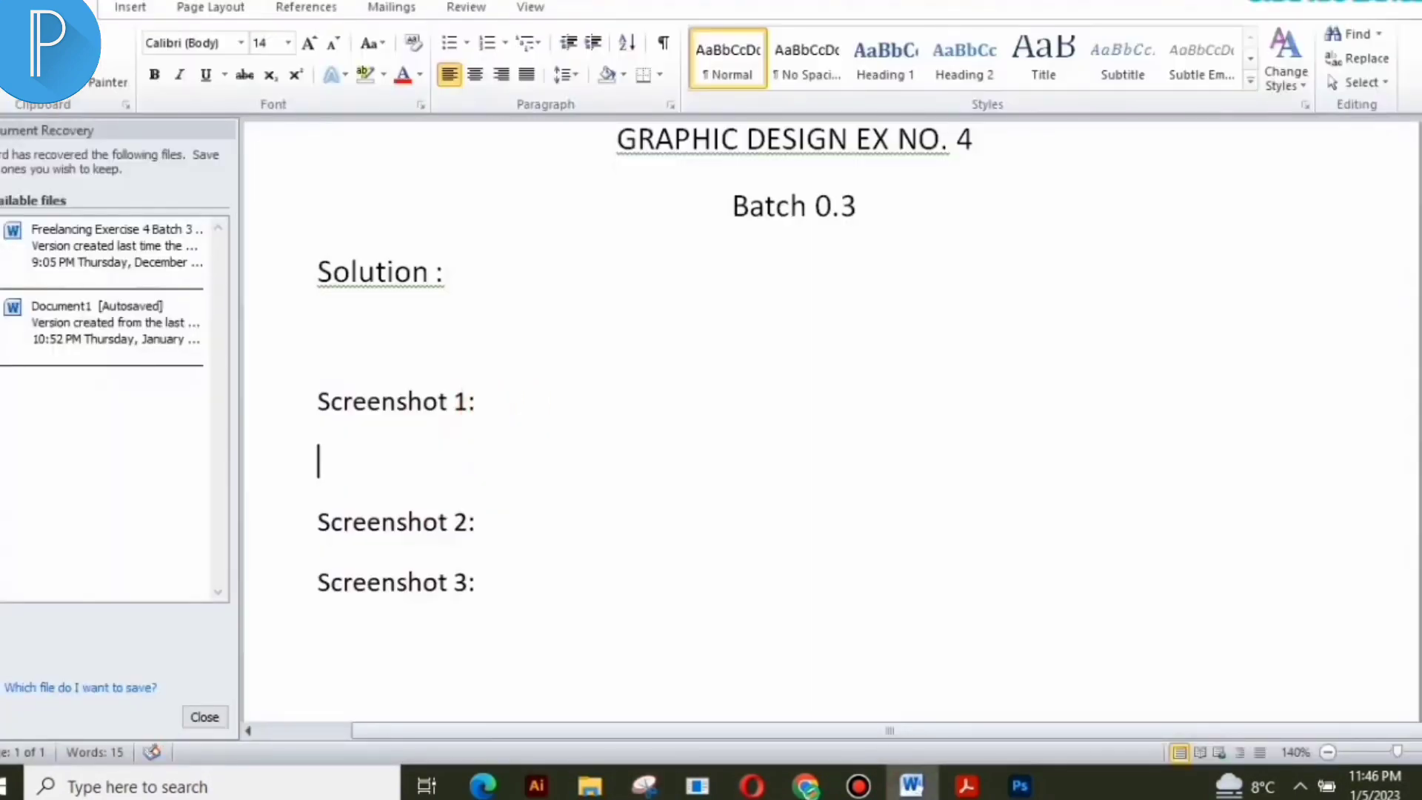
pyautogui.hotkey('ctrl', 'v')
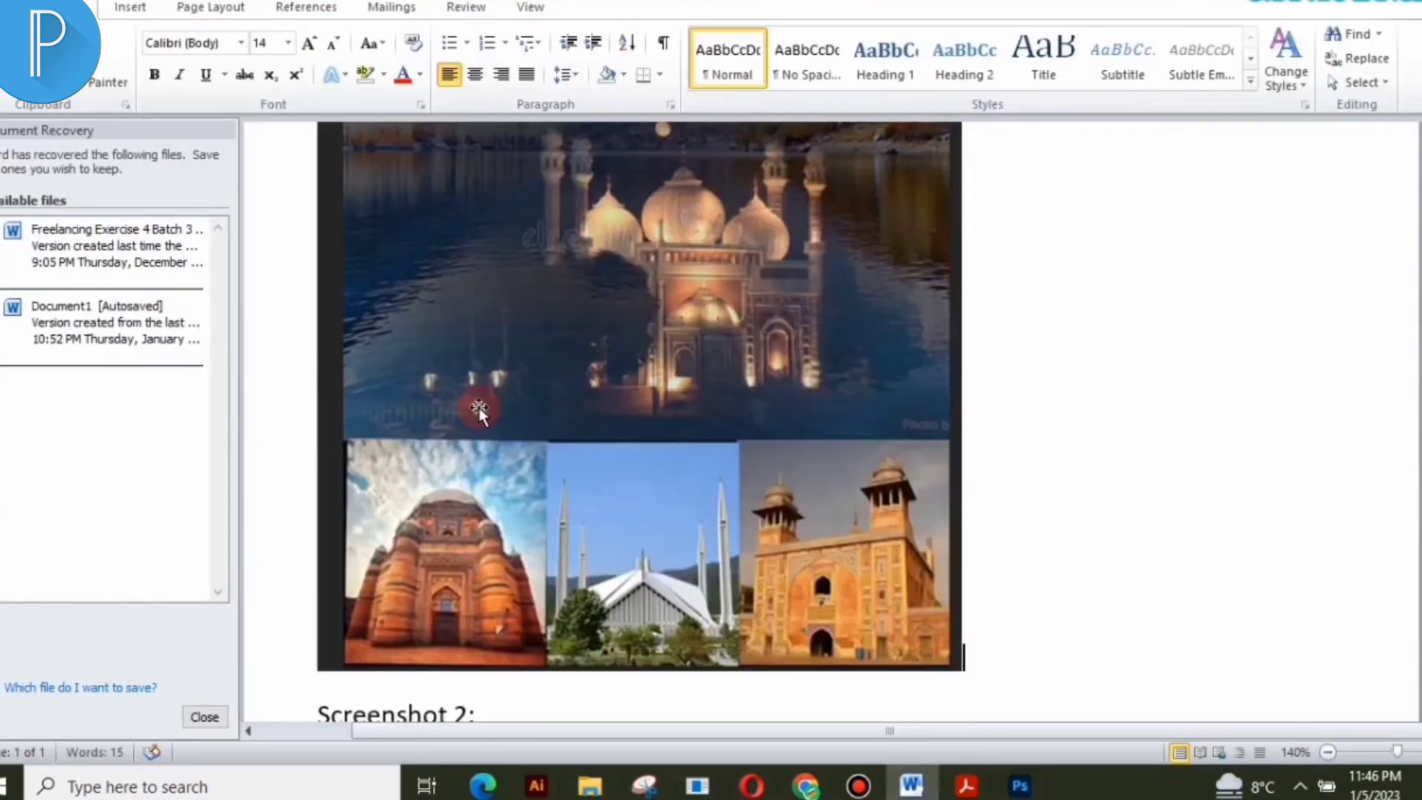
# Add an empty line after the "Screenshot 2:" heading in the document
pyautogui.click(1238, 524)
pyautogui.scroll(-10, 830, 418)
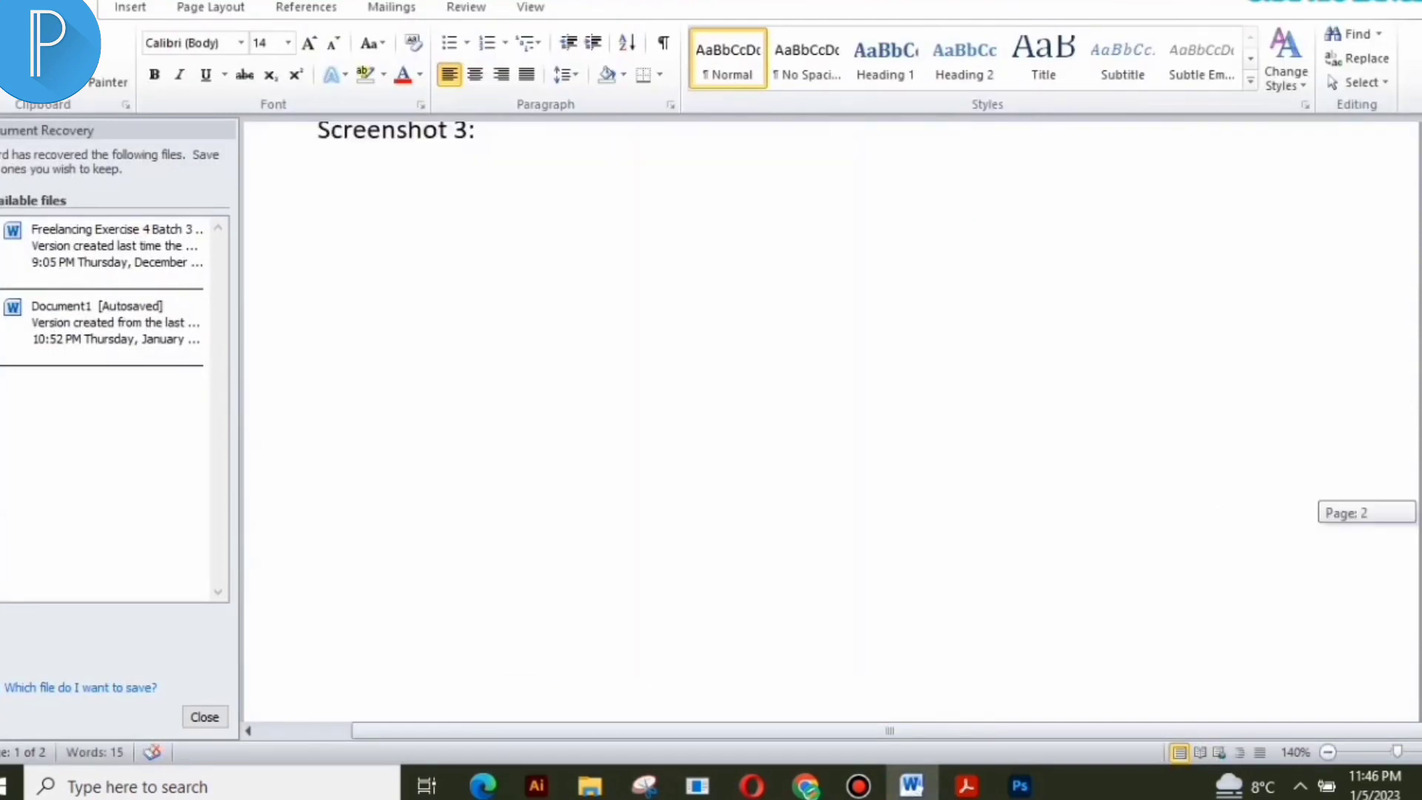
pyautogui.scroll(8, 709, 357)
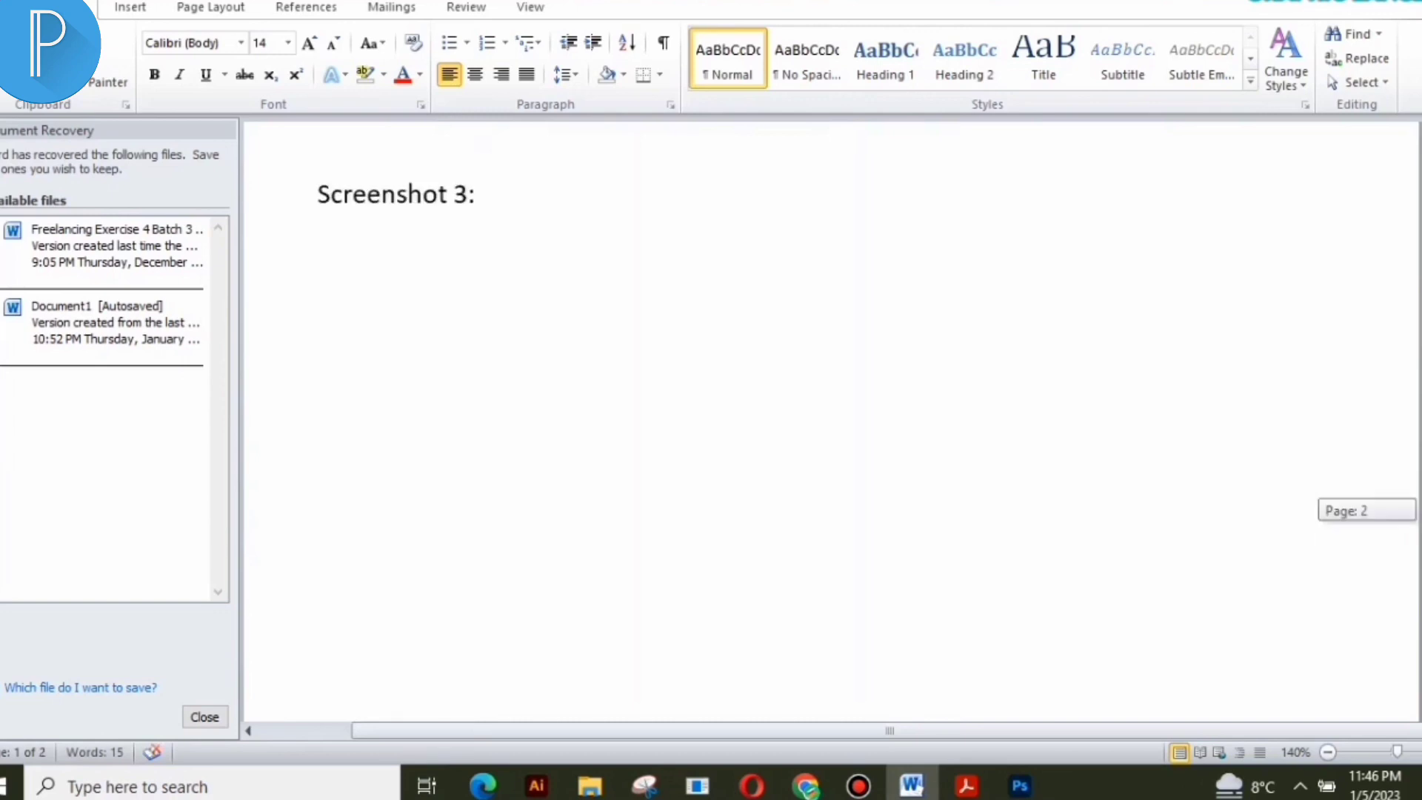
pyautogui.click(709, 357)
pyautogui.click(507, 328)
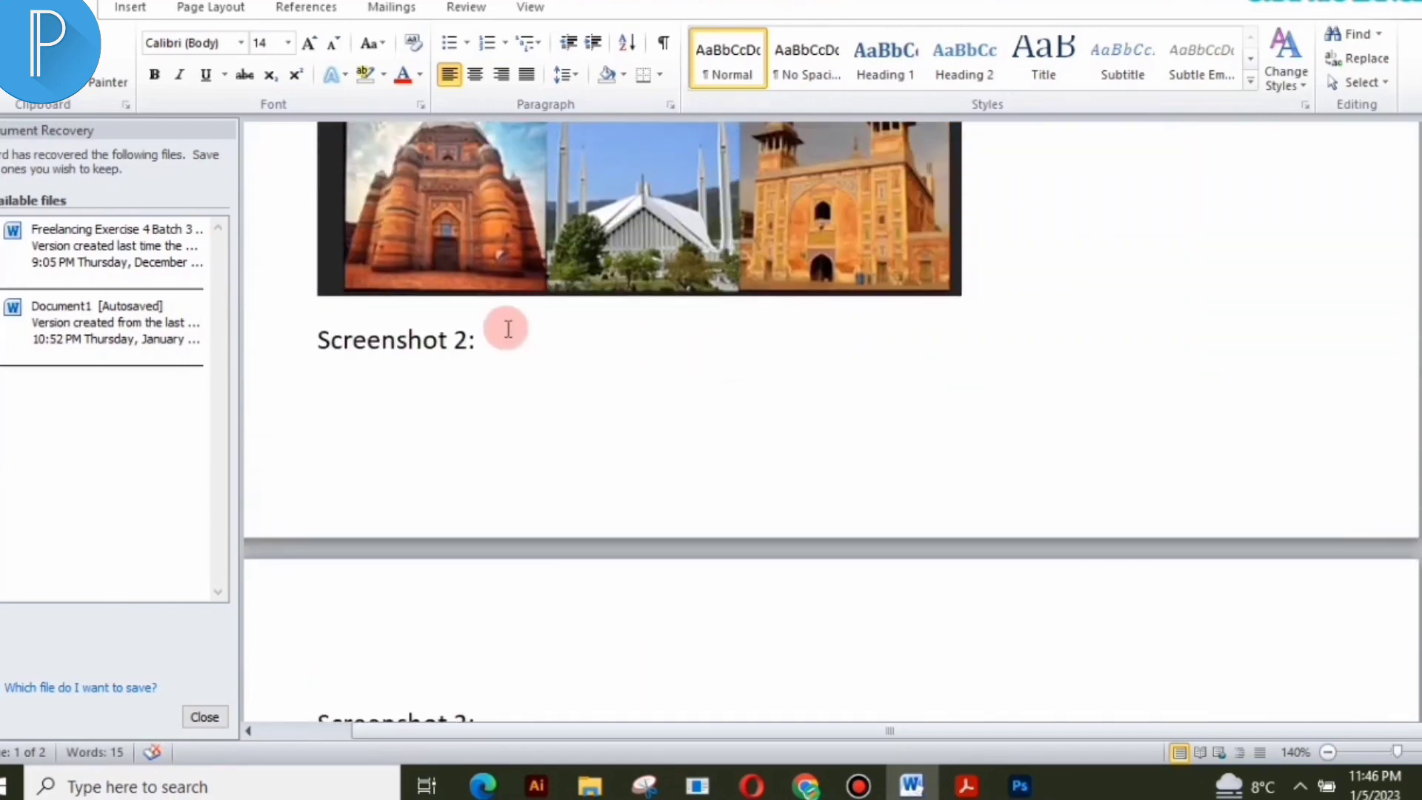
pyautogui.hotkey('ctrl', 'Return')
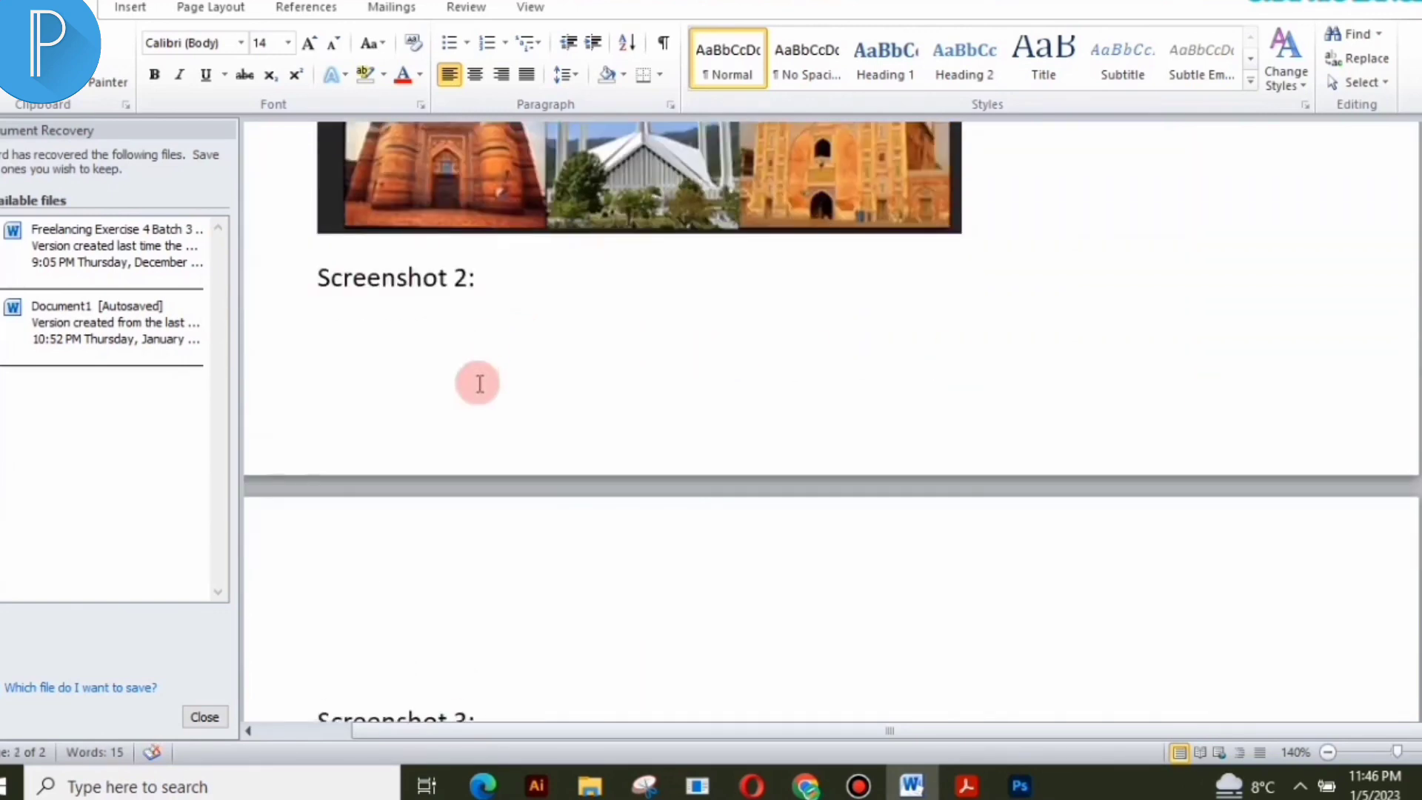
# Return to Photoshop, capture the Layers panel as a new snip with Snipping Tool and copy it
pyautogui.moveTo(1019, 789)
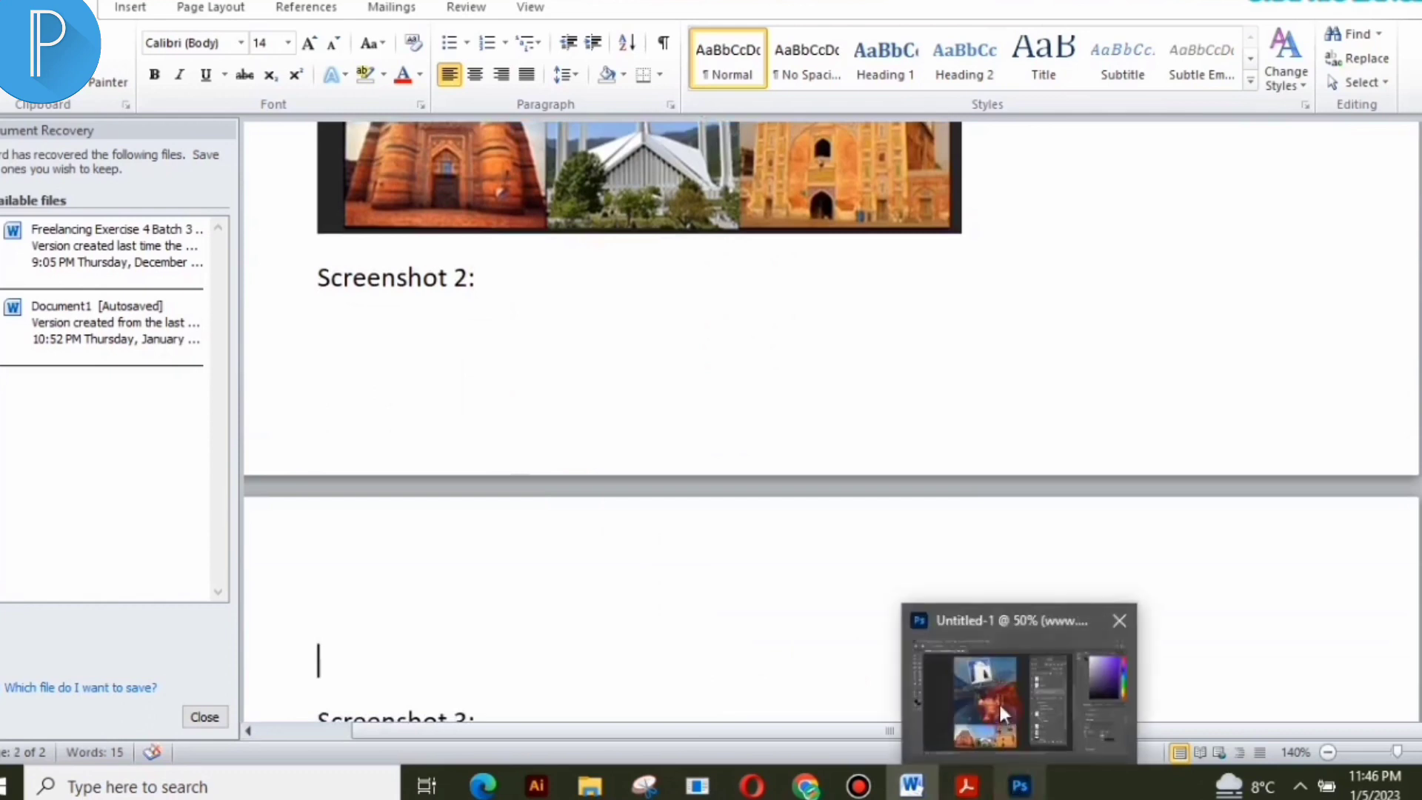
pyautogui.click(999, 701)
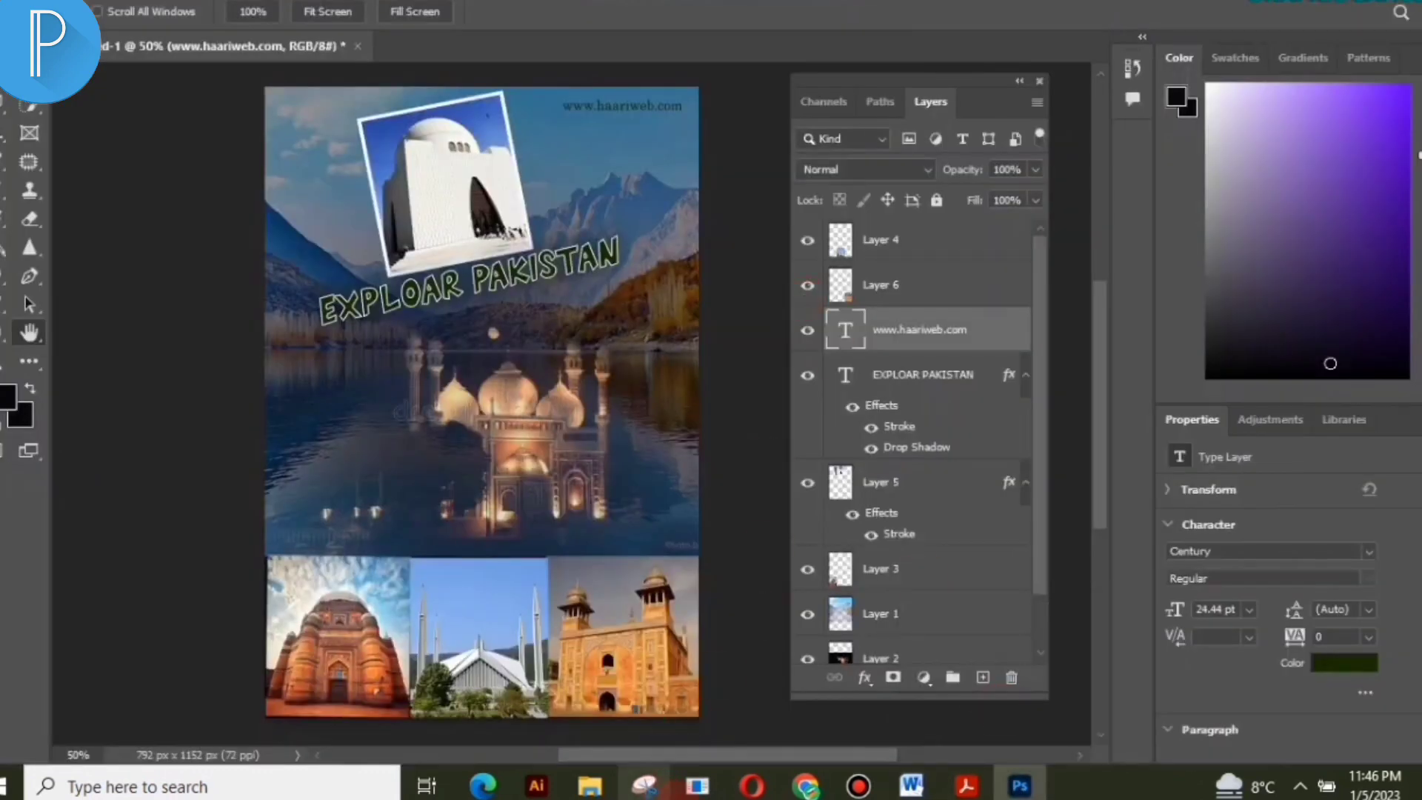
pyautogui.click(645, 785)
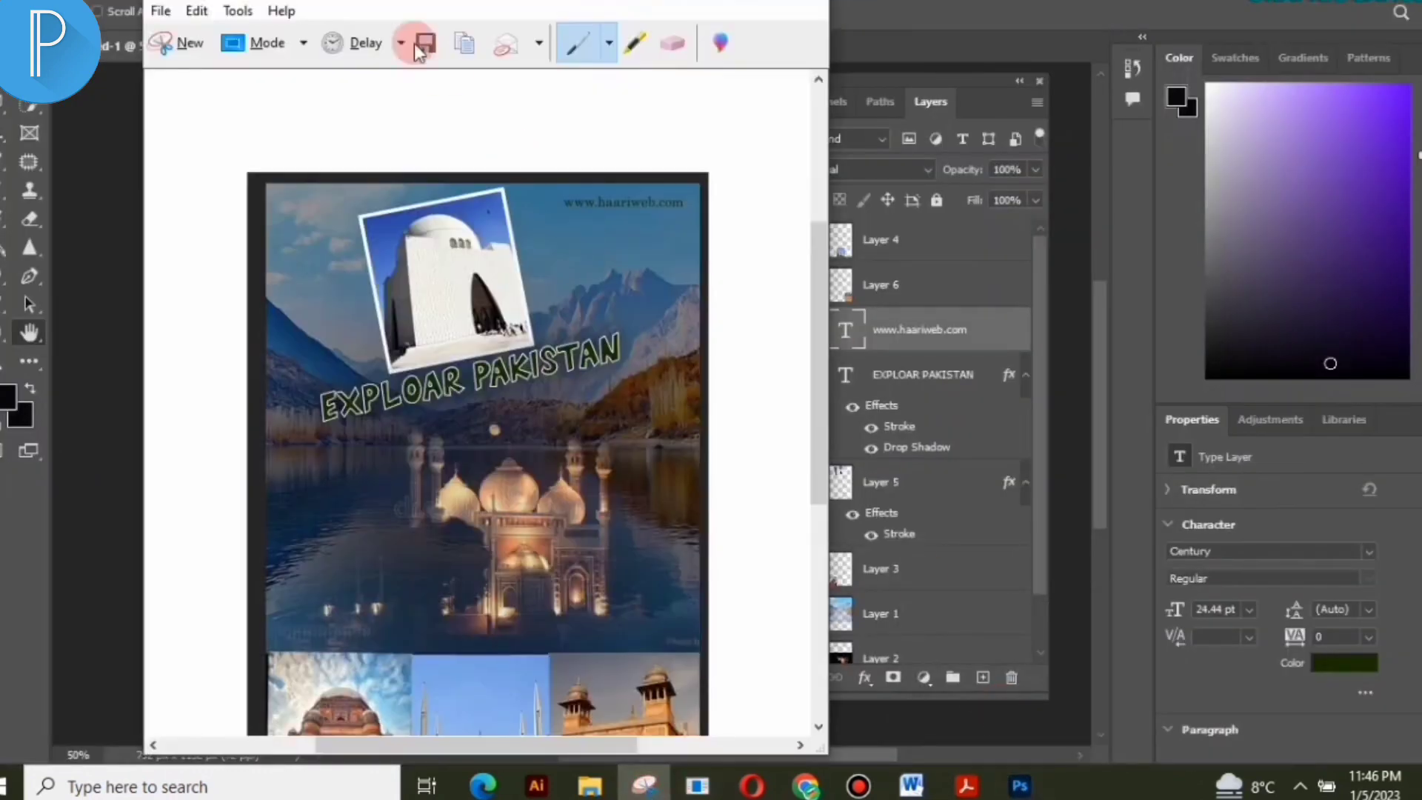
pyautogui.click(460, 45)
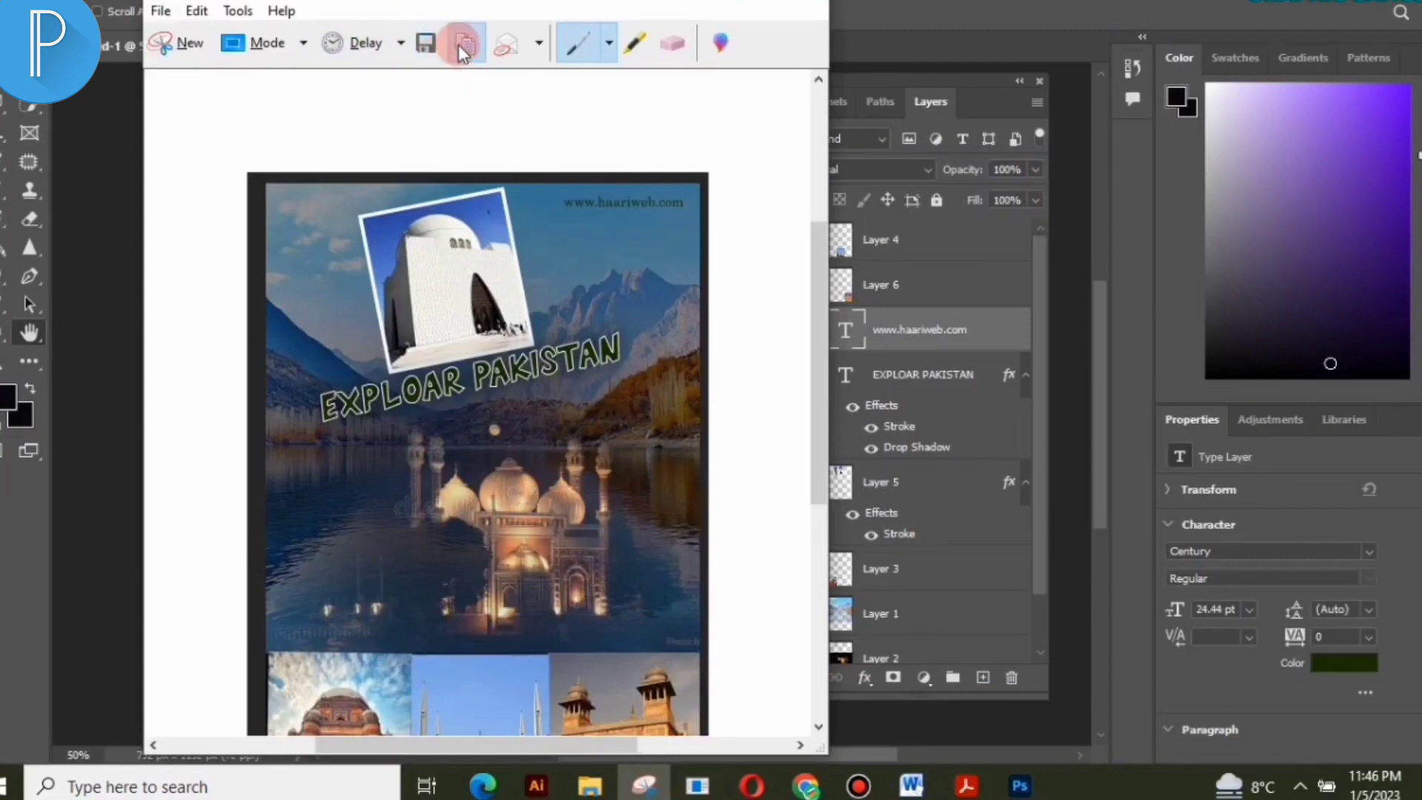
pyautogui.click(179, 41)
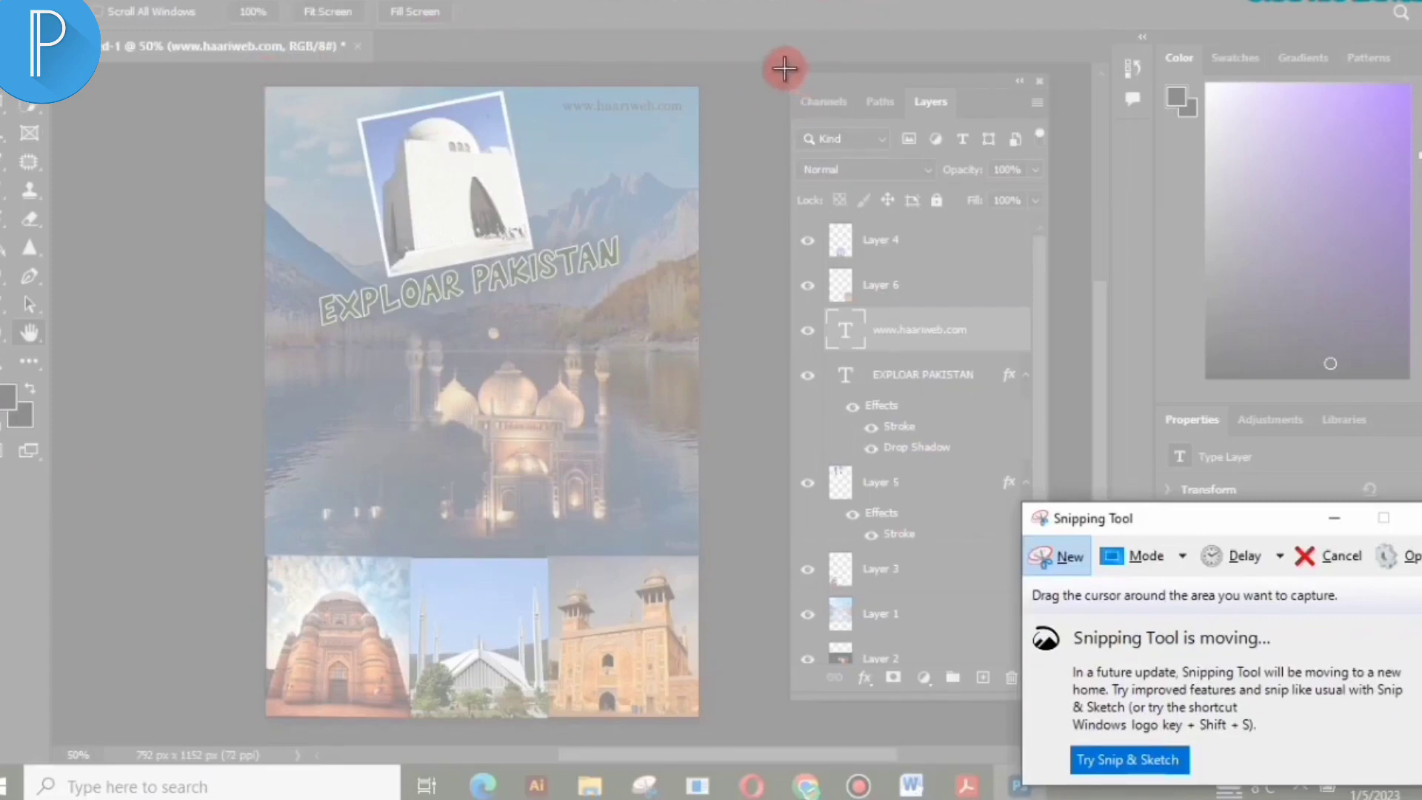
pyautogui.moveTo(783, 65); pyautogui.dragTo(1064, 725)
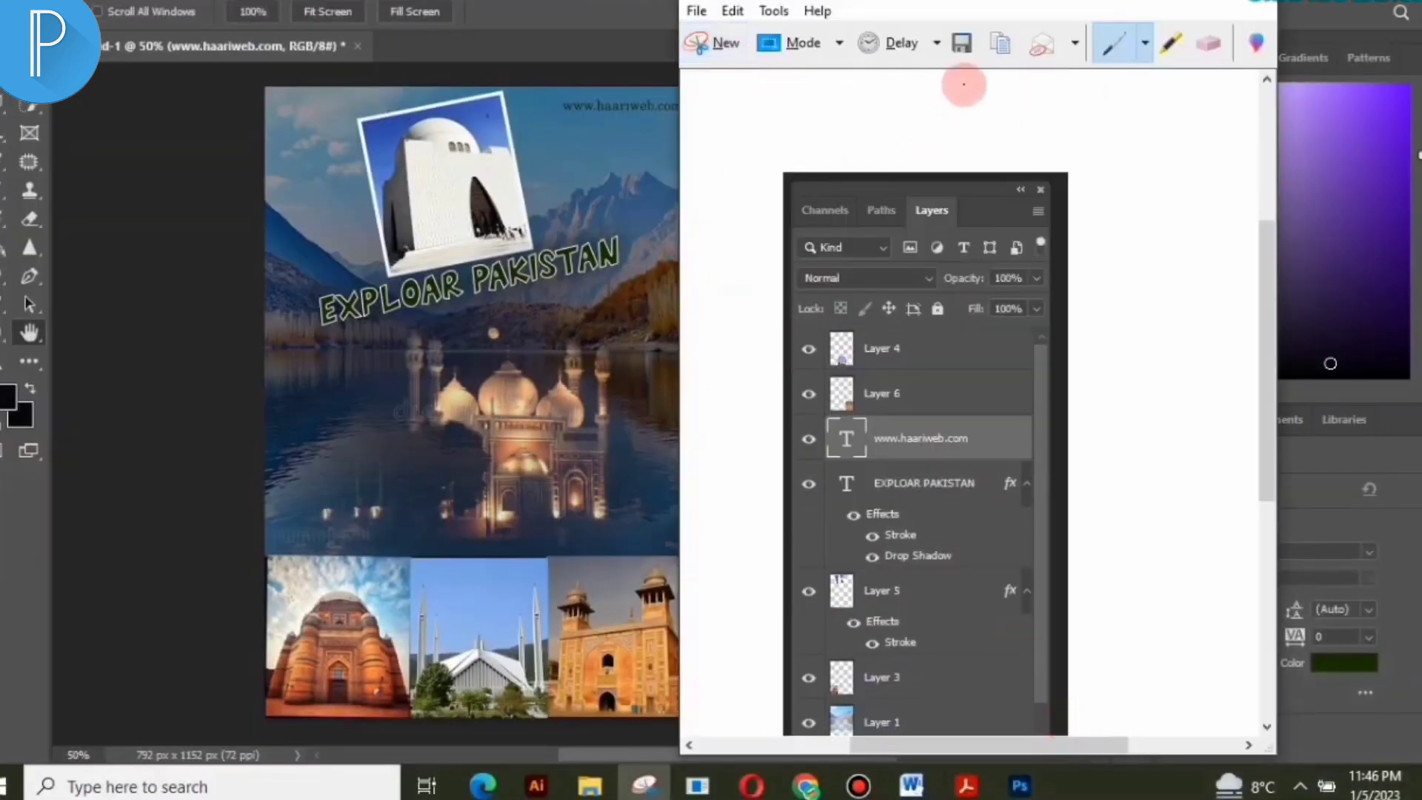
pyautogui.click(999, 45)
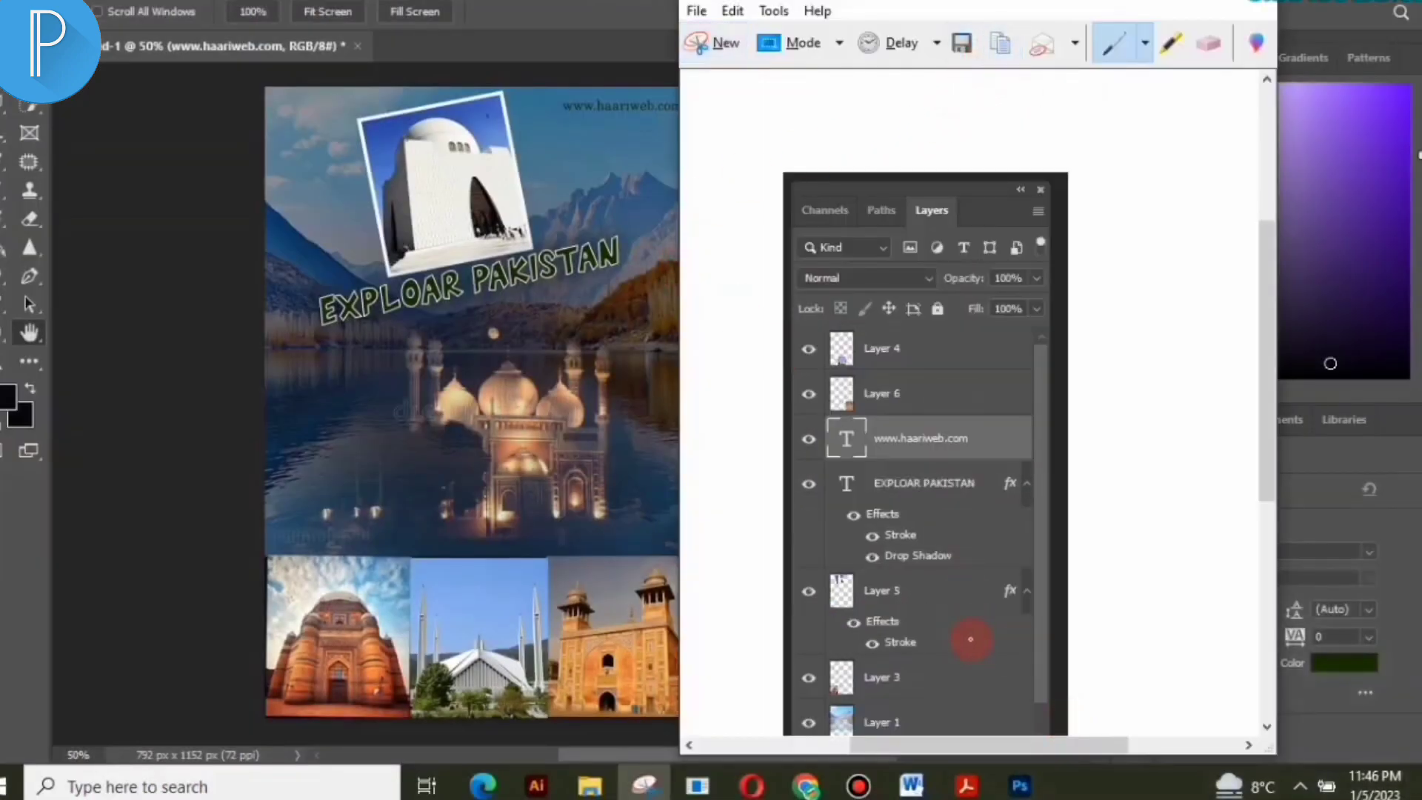
# In the Word document, paste the Layers panel snip under "Screenshot 2:" and add an empty line below "Screenshot 3:"
pyautogui.moveTo(913, 791)
pyautogui.click(905, 707)
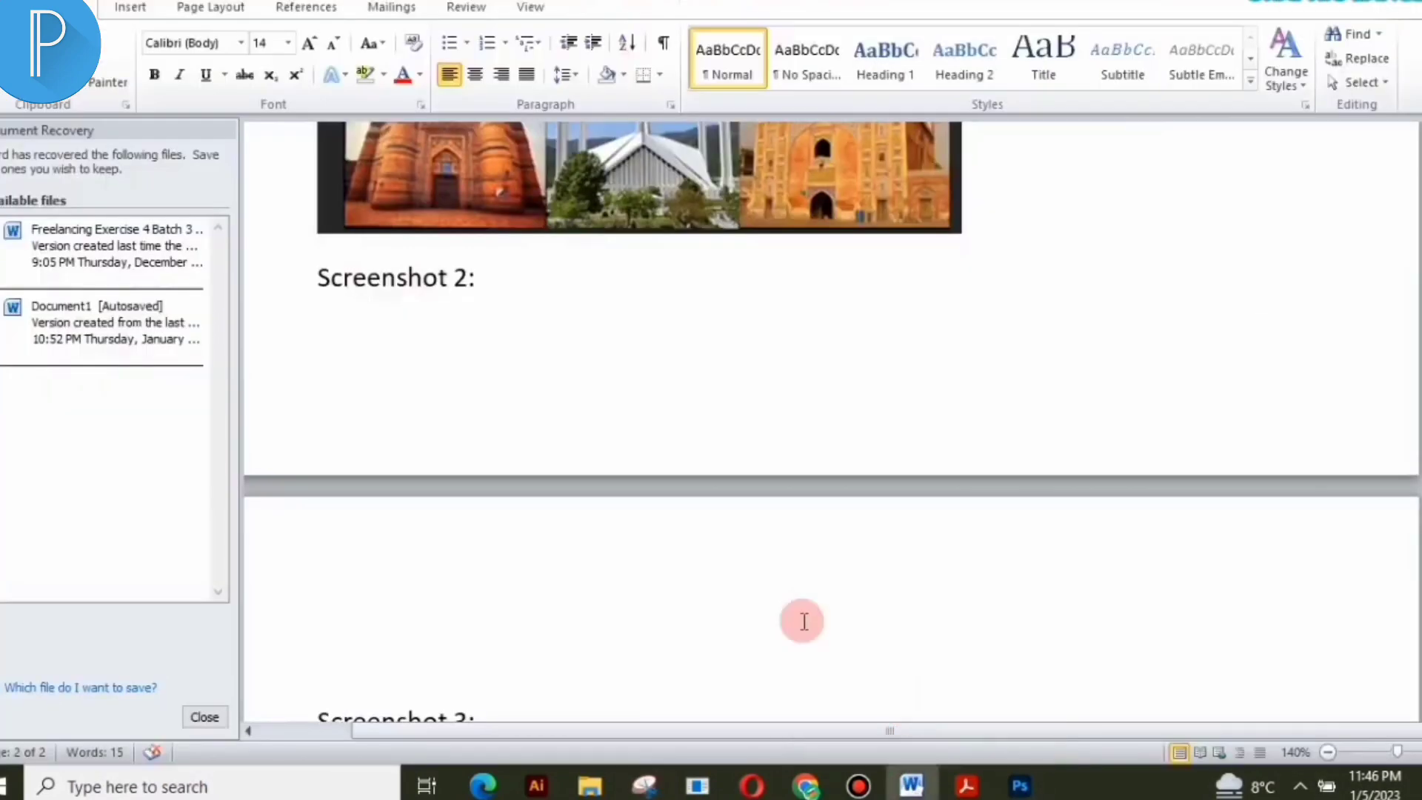
pyautogui.hotkey('ctrl', 'v')
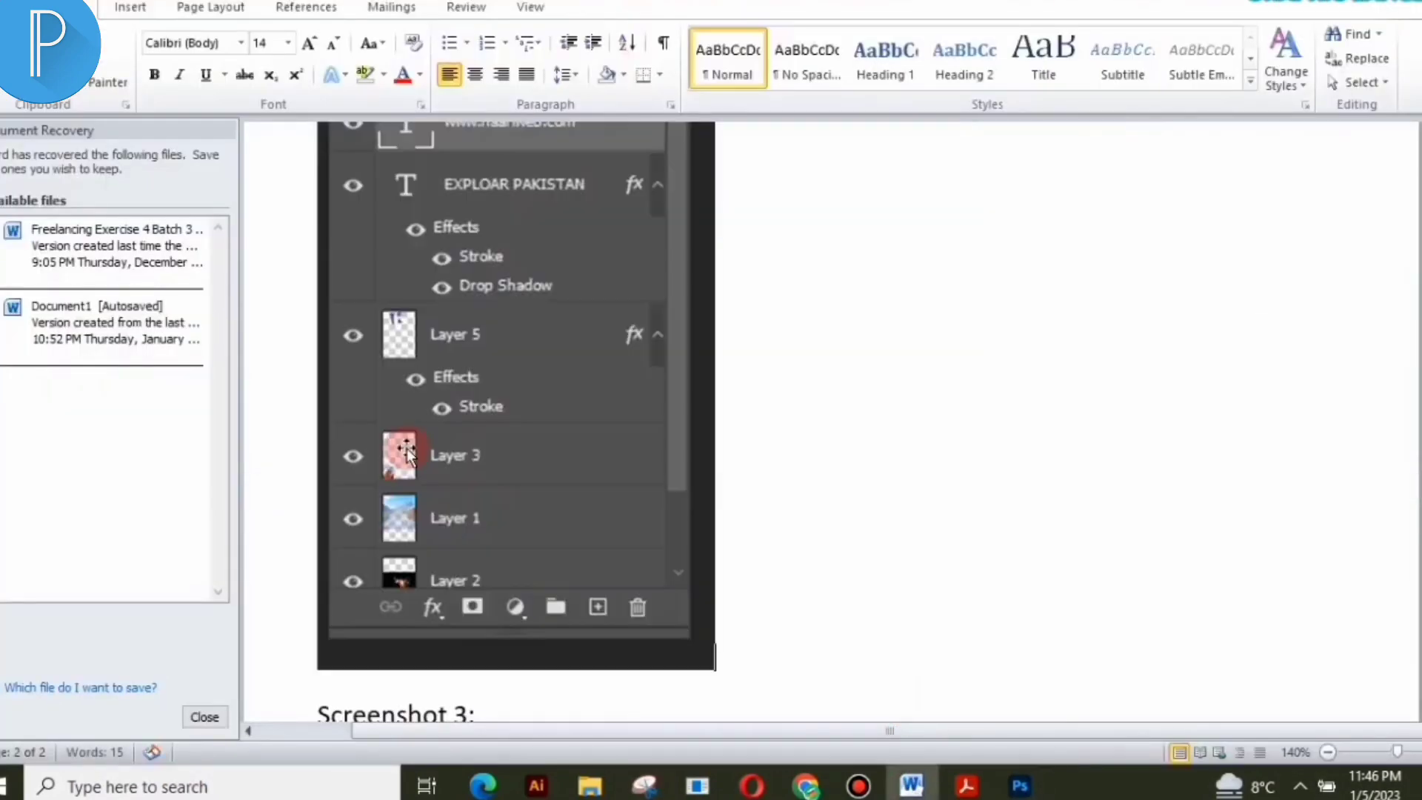
pyautogui.scroll(-5, 889, 501)
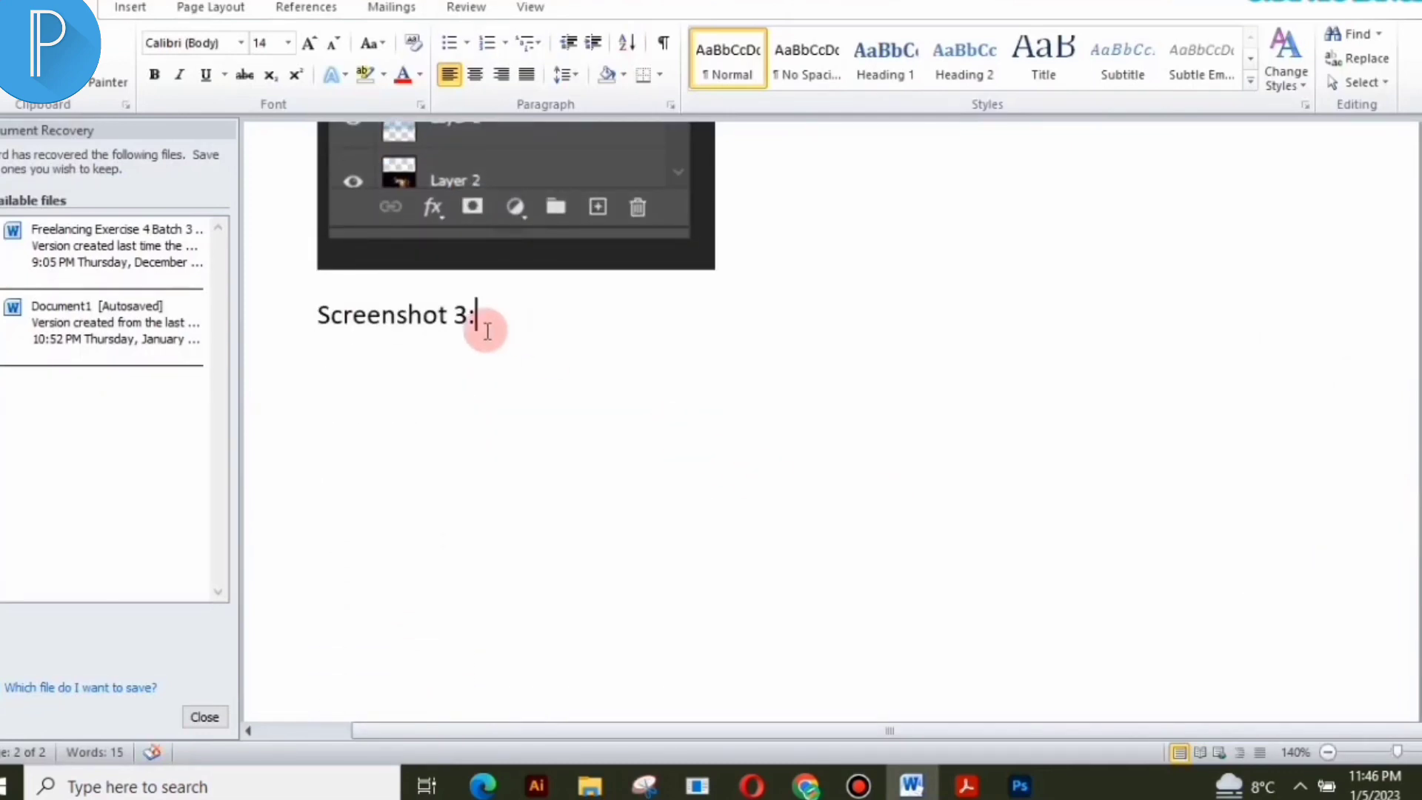
pyautogui.press('Return')
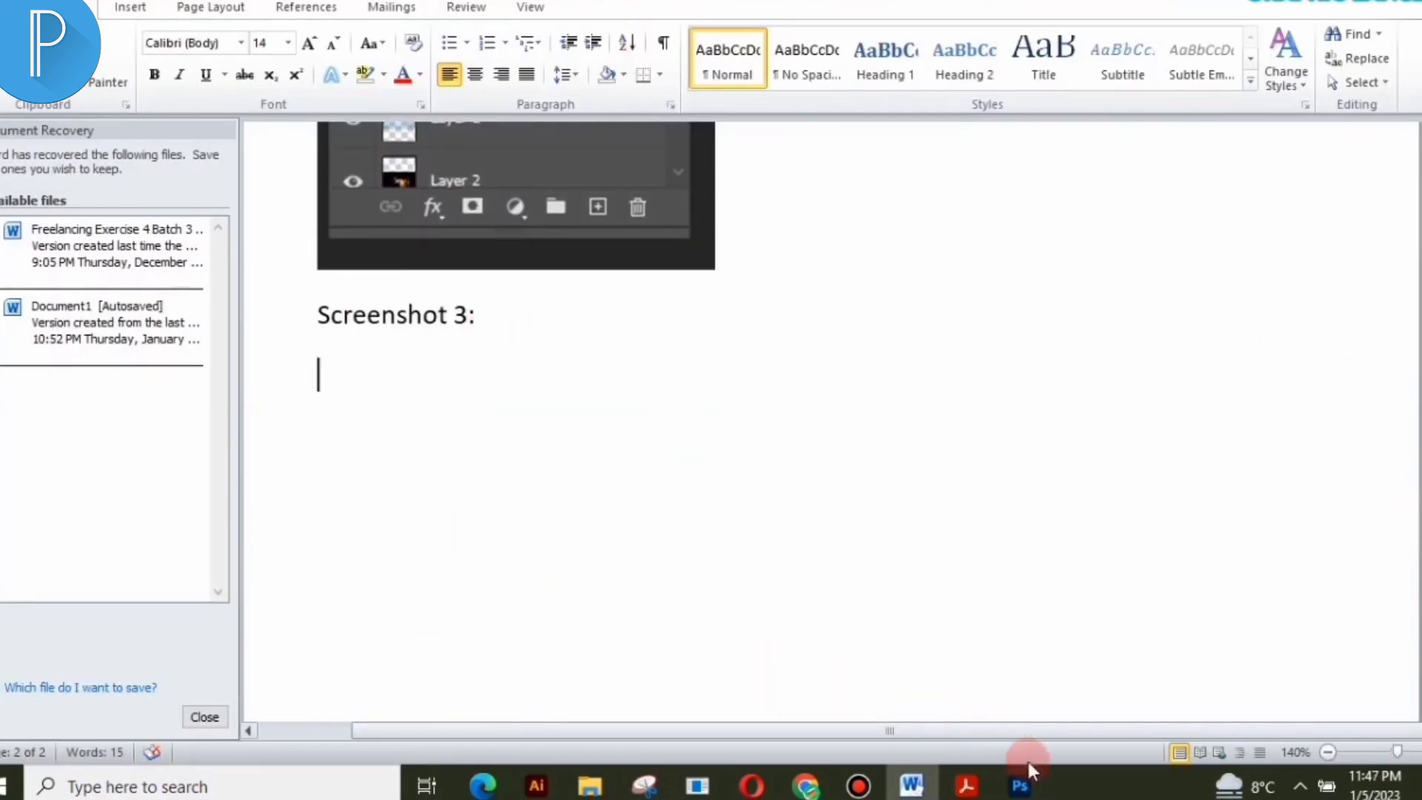
# Return to Photoshop and capture a snip of the workspace spanning the menus, tools, poster and Layers panel
pyautogui.moveTo(1030, 774)
pyautogui.click(1006, 695)
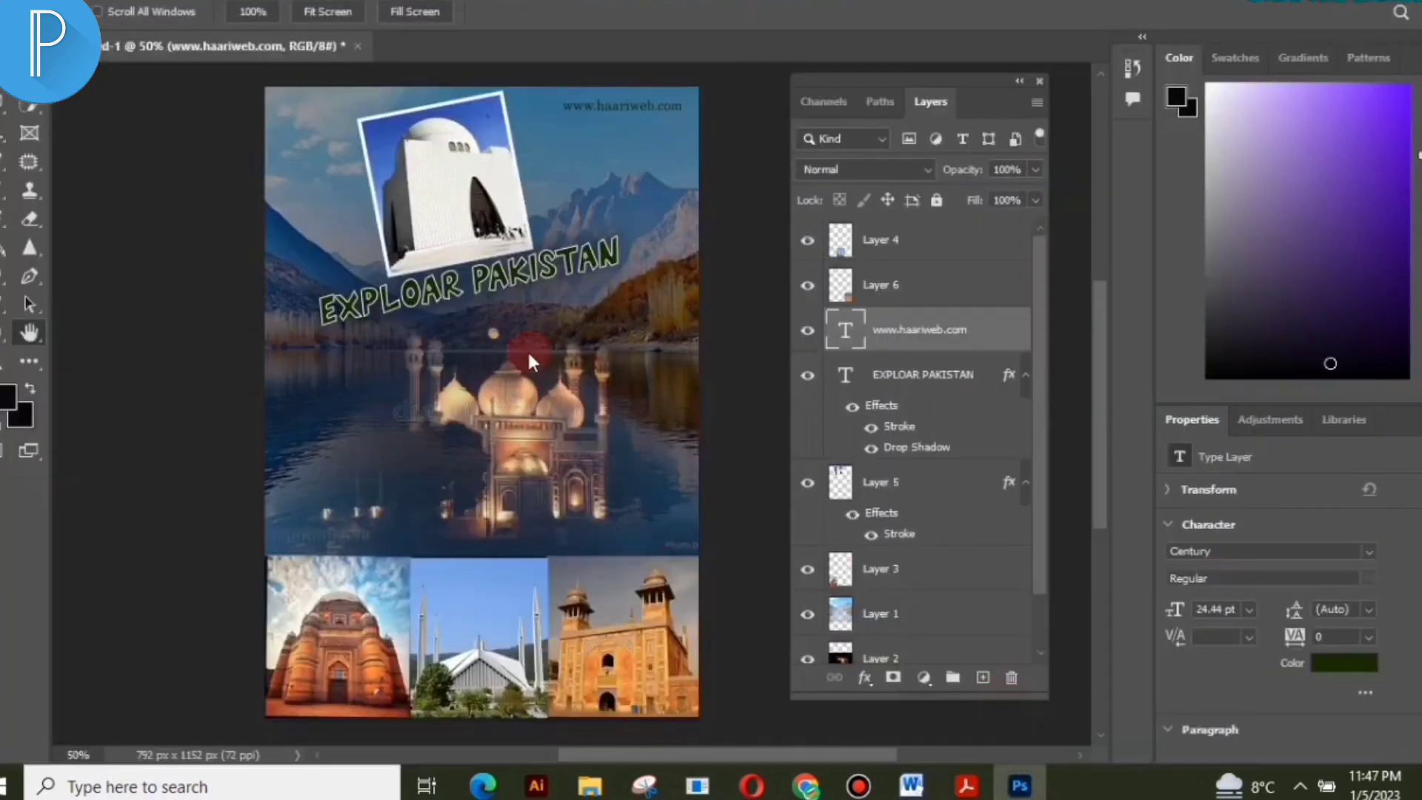
pyautogui.click(645, 784)
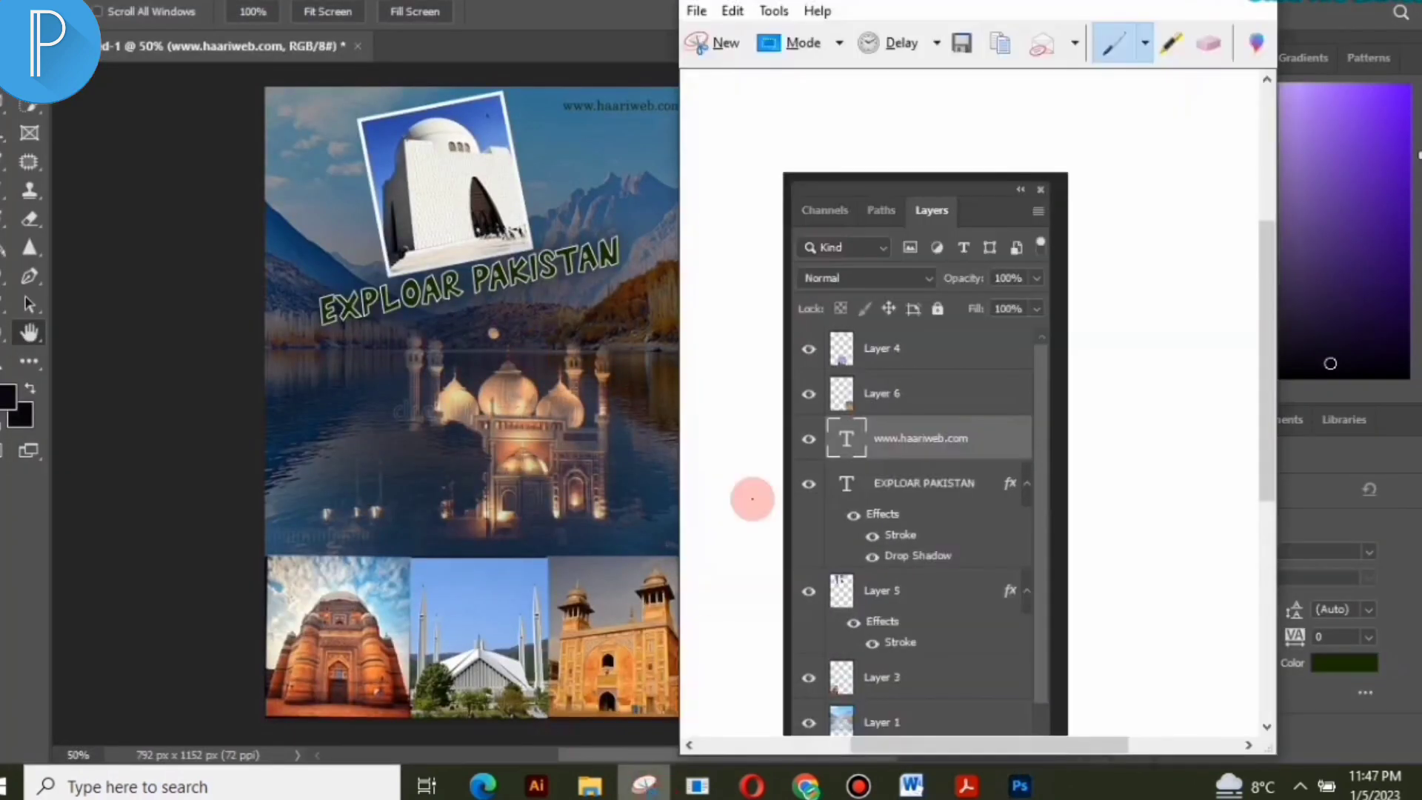
pyautogui.click(697, 49)
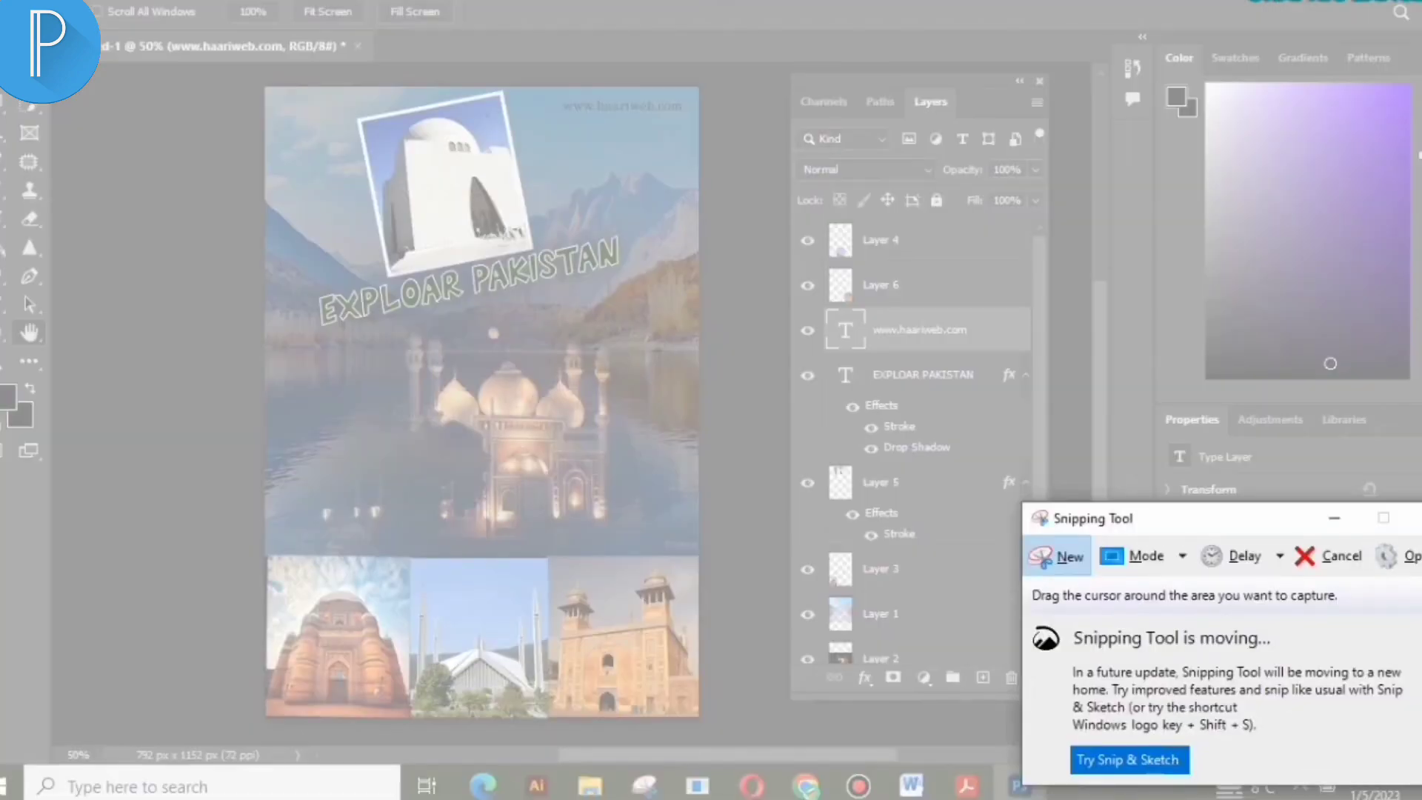
pyautogui.moveTo(1, 2); pyautogui.dragTo(1095, 739)
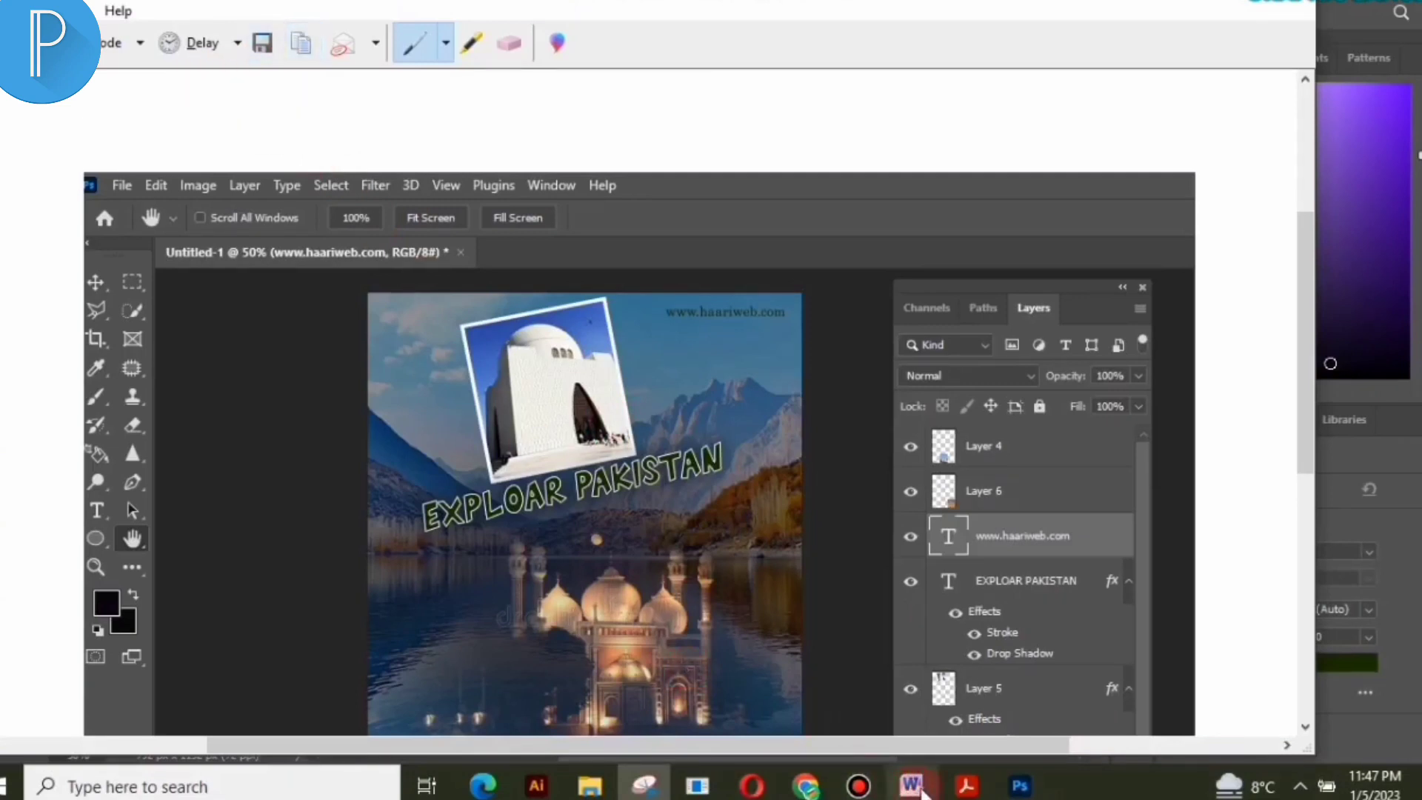
# Switch to the Word document and paste the workspace snip below "Screenshot 3:"
pyautogui.moveTo(921, 790)
pyautogui.click(921, 709)
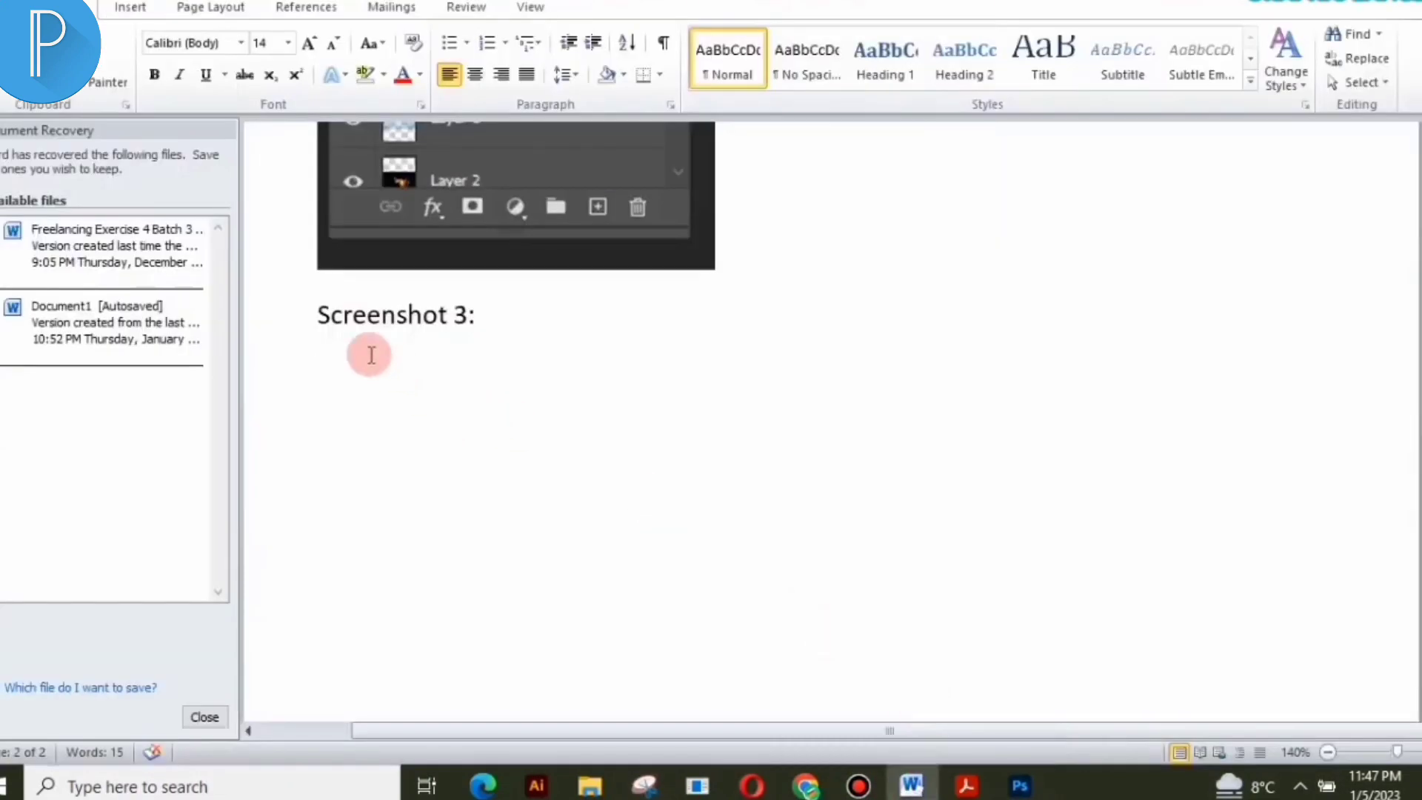
pyautogui.hotkey('ctrl', 'v')
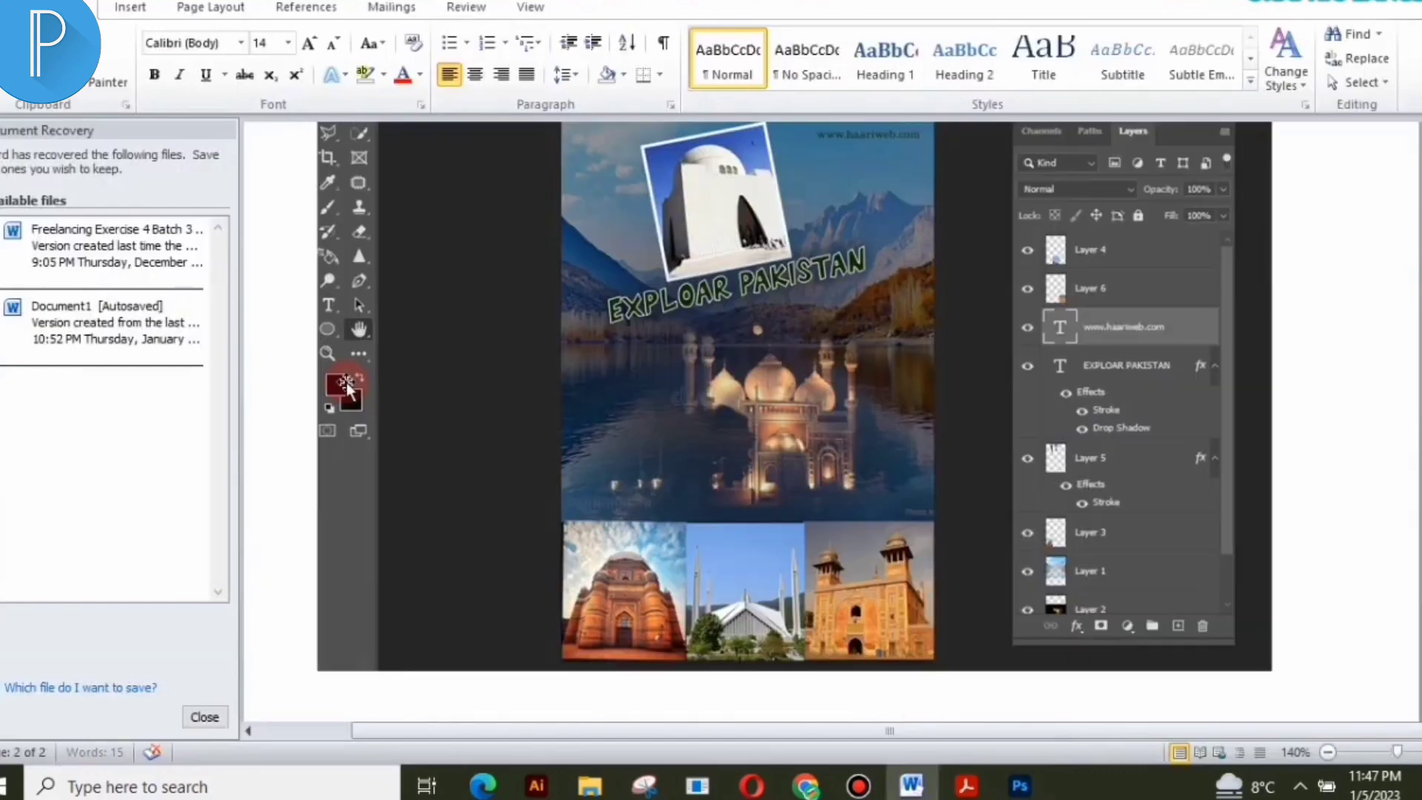
# Below the workspace snip, add a closing line reading "THE END" with a long row of ">" before it and "<" after it
pyautogui.moveTo(1407, 652); pyautogui.dragTo(1415, 556)
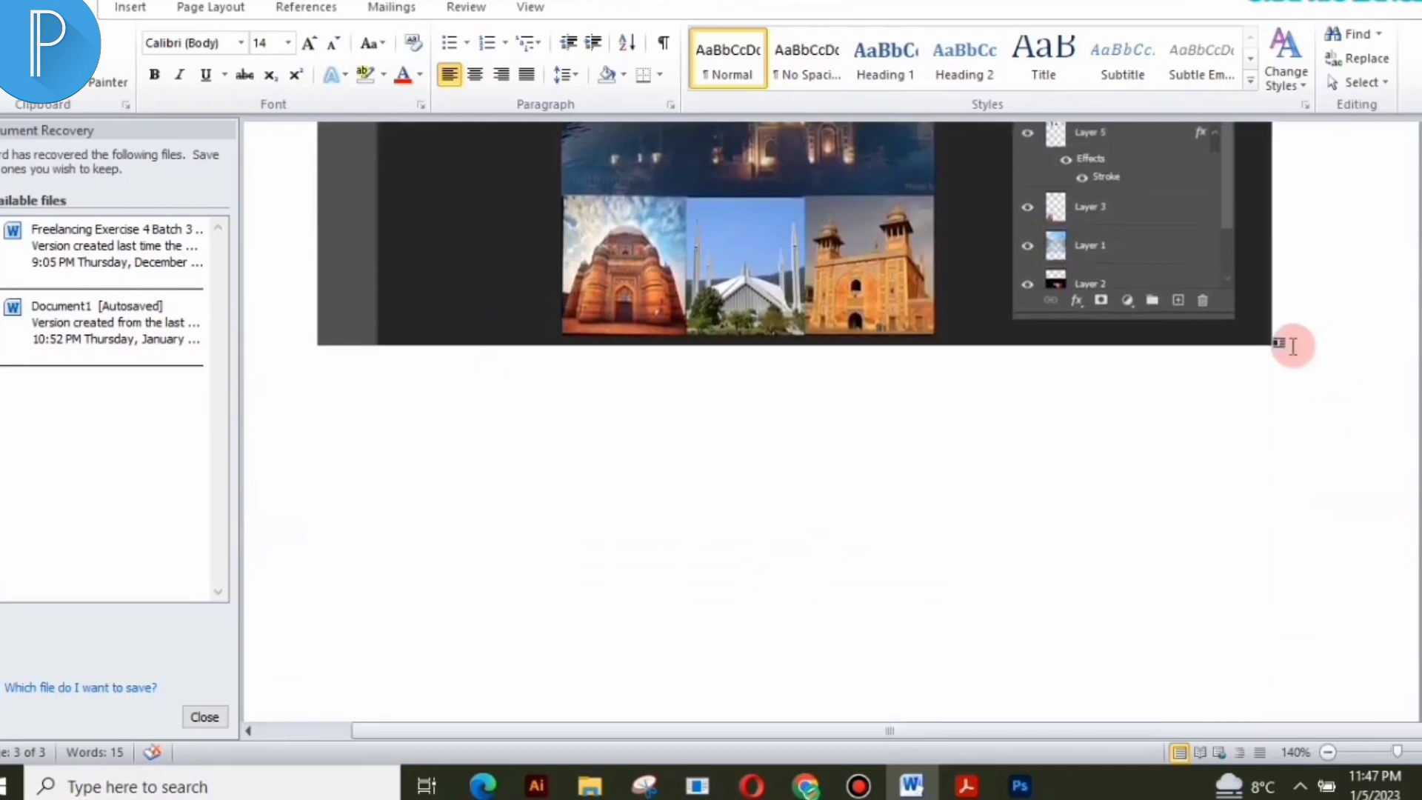
pyautogui.press('Return')
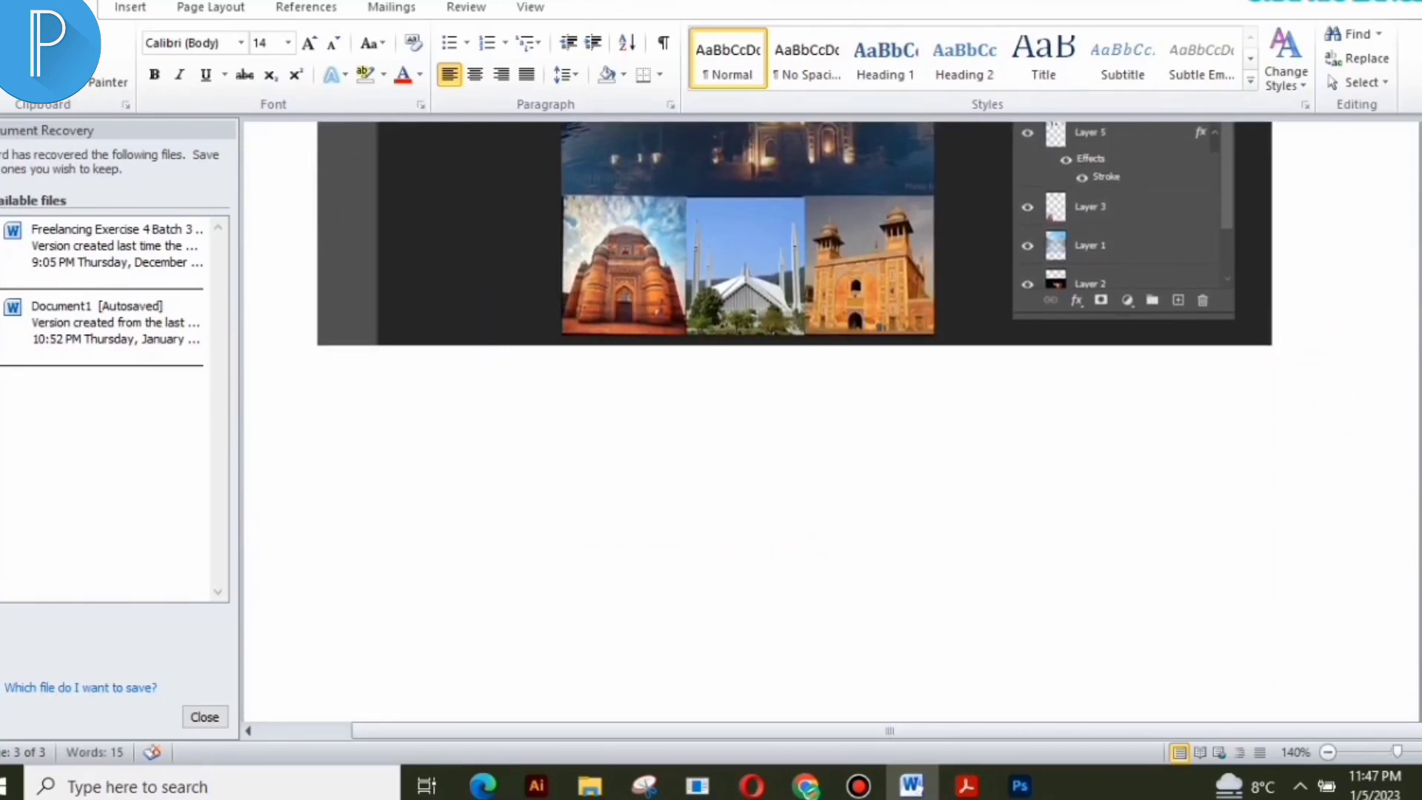
pyautogui.write('>>>>>>>>>>>>>>>>>>>>>>>>>>')
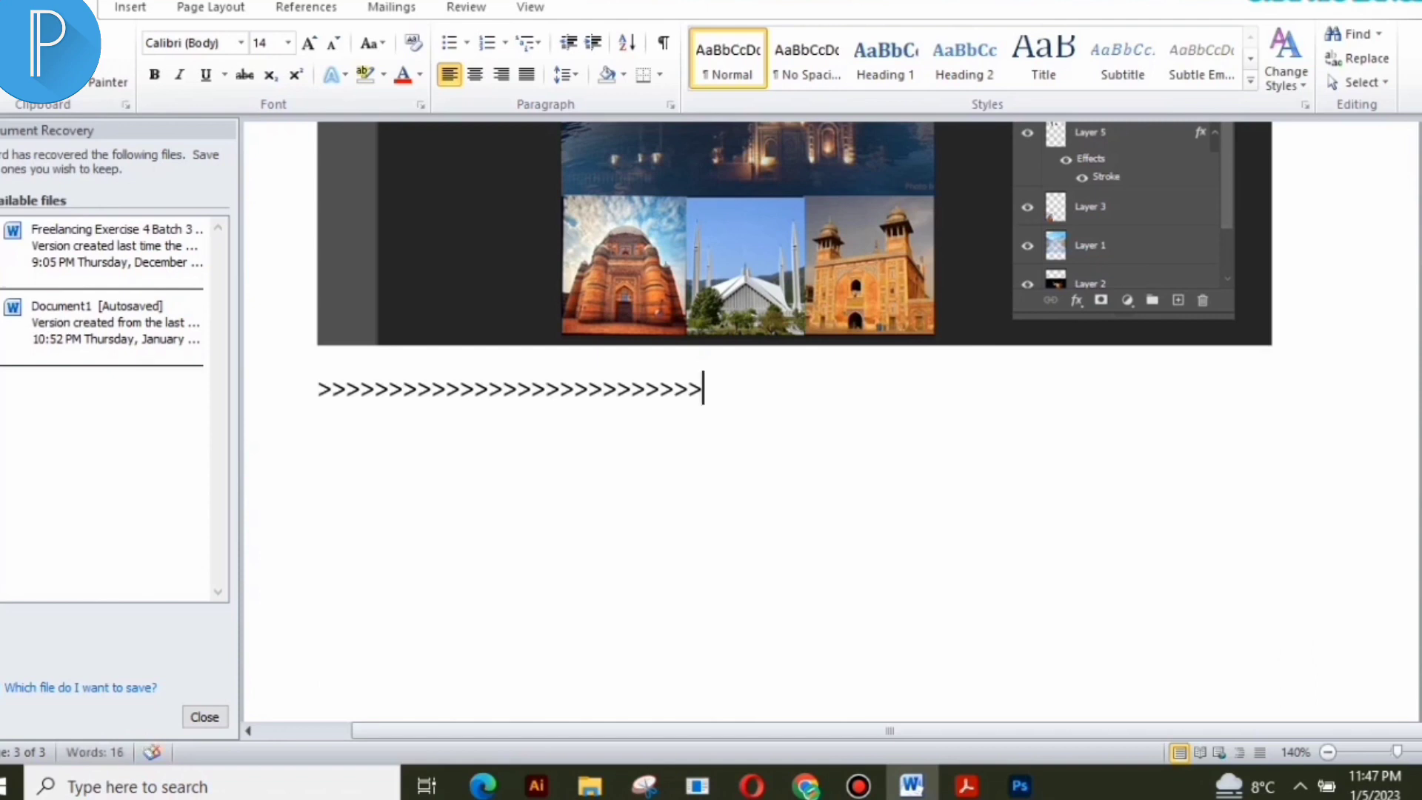
pyautogui.write('THE E')
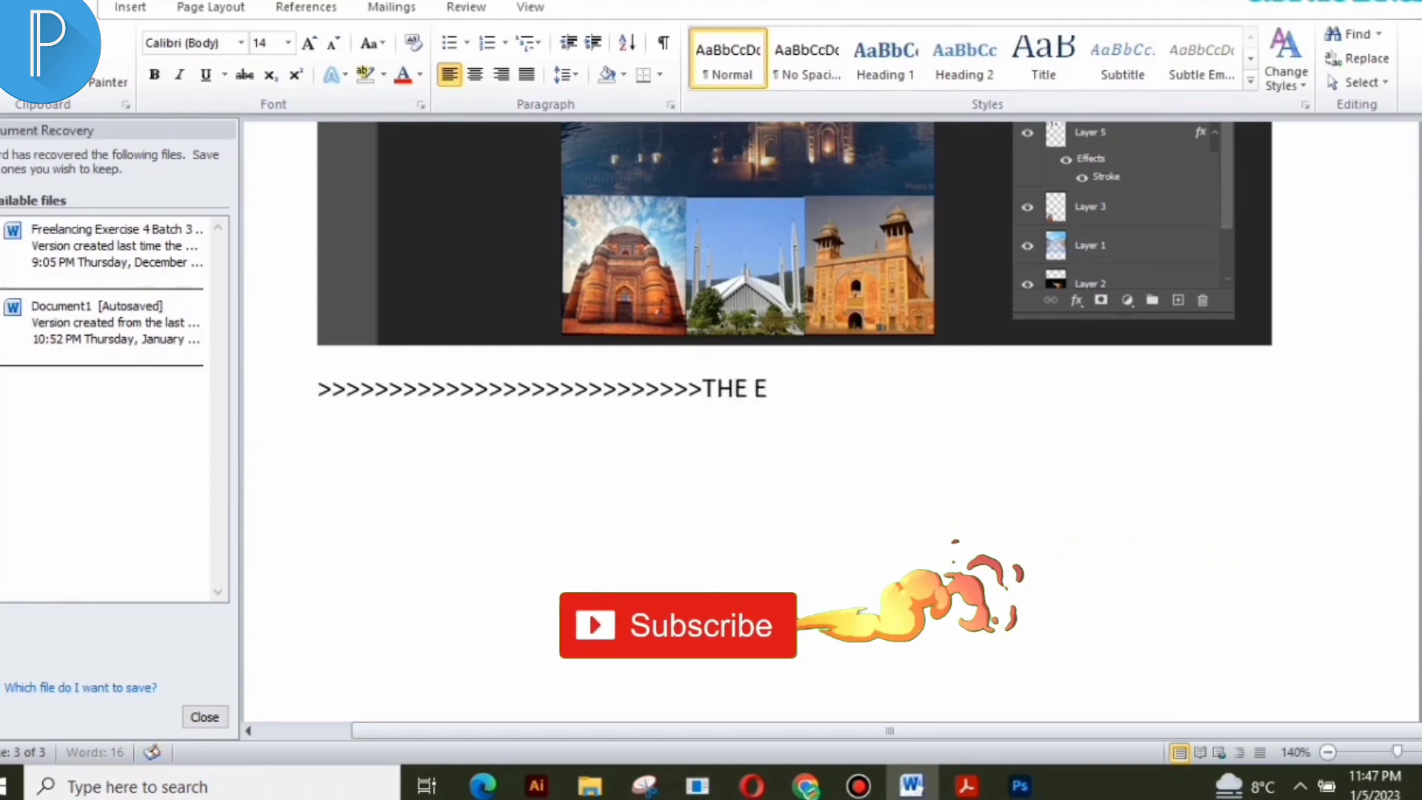
pyautogui.write('ND')
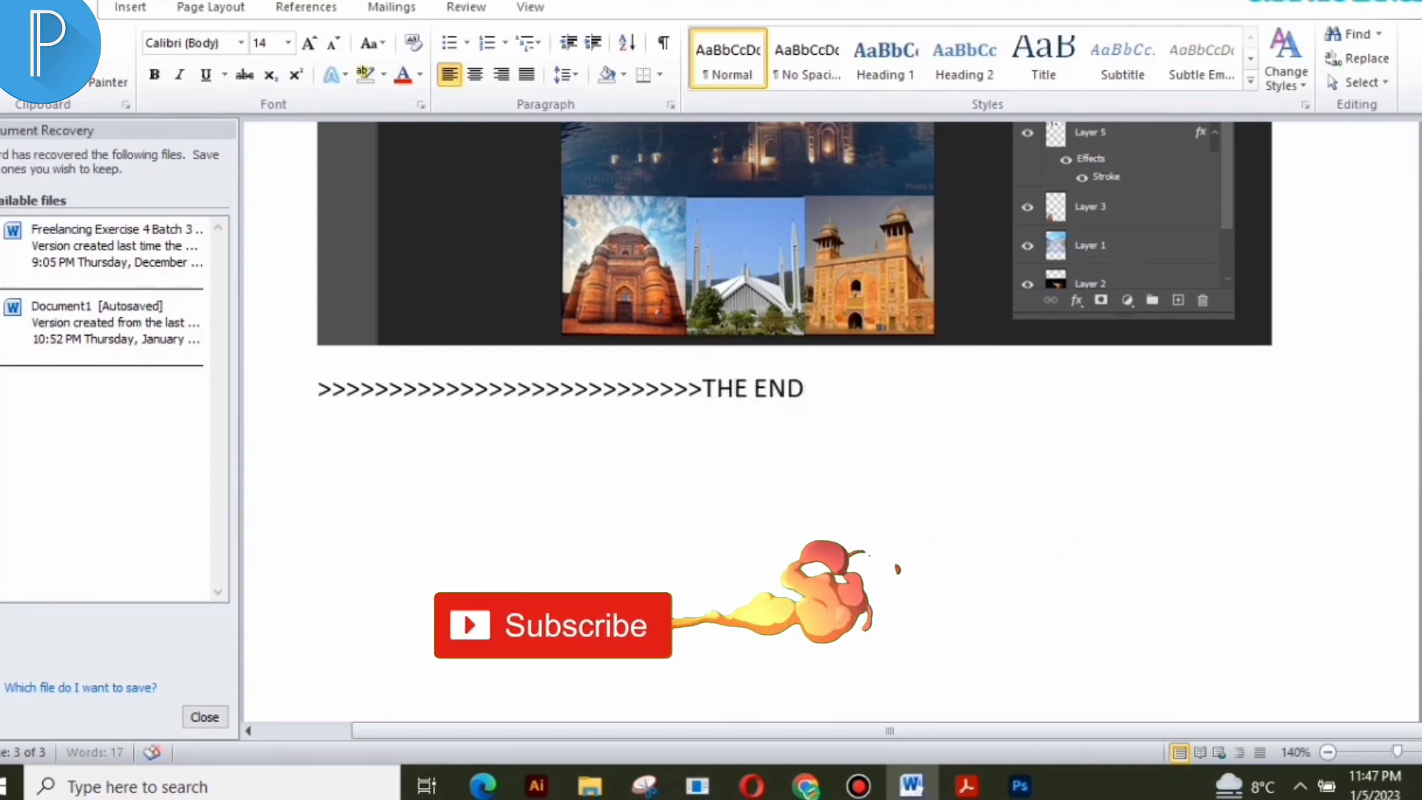
pyautogui.write(' <<<<<<<<<<<<<<<<<<<<<<<<')
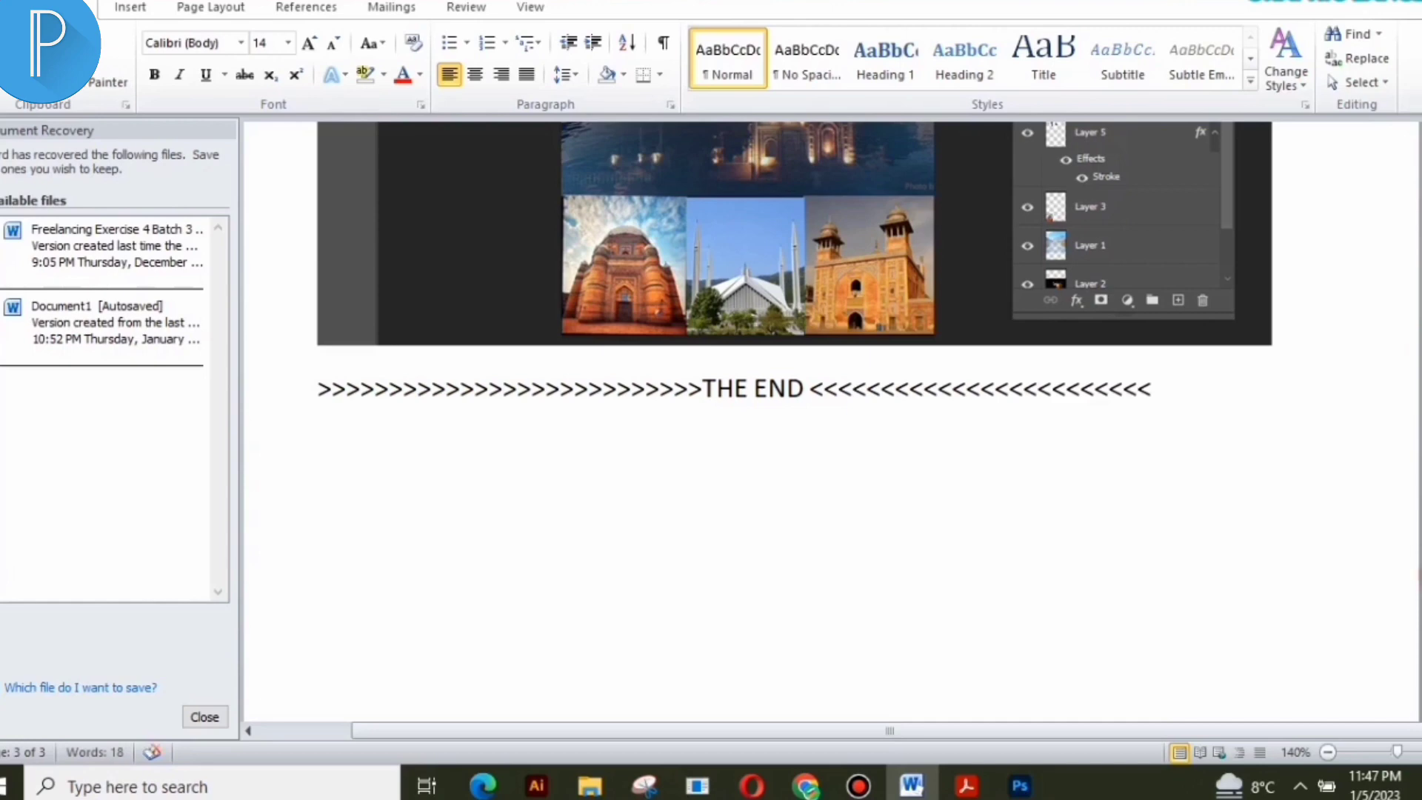
# Review the exercise document from the last screenshot back up to the title on the first page
pyautogui.scroll(6, 794, 423)
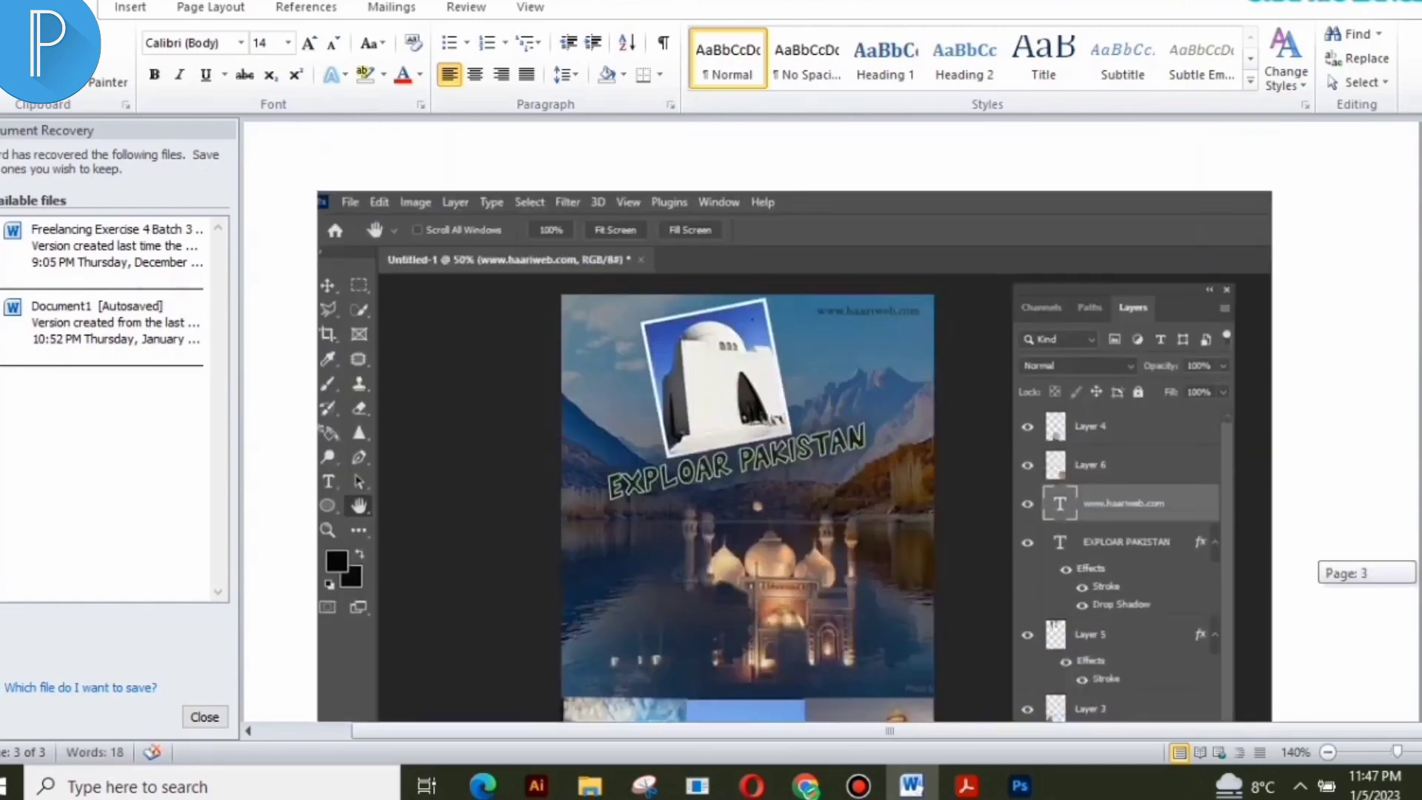
pyautogui.scroll(-2, 795, 423)
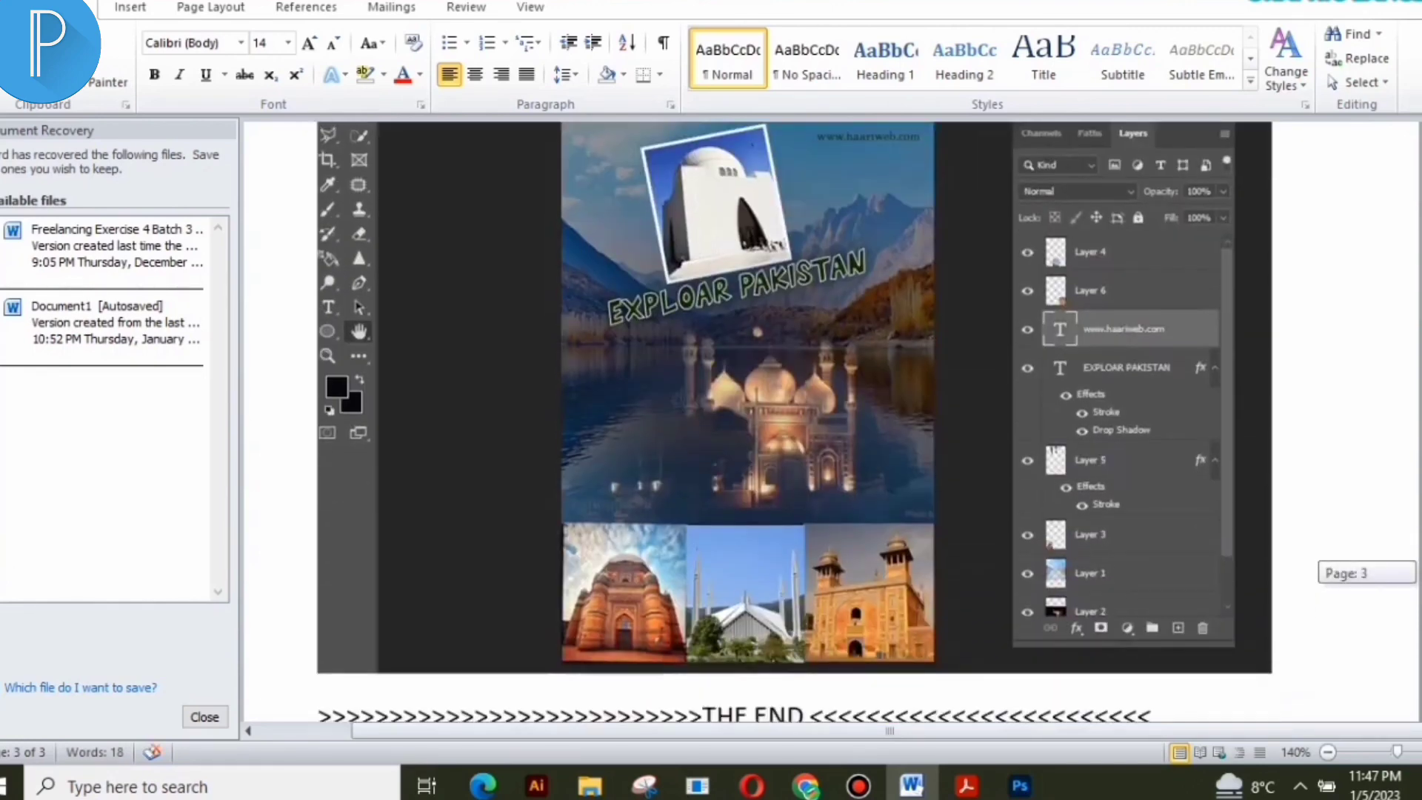
pyautogui.scroll(10, 794, 422)
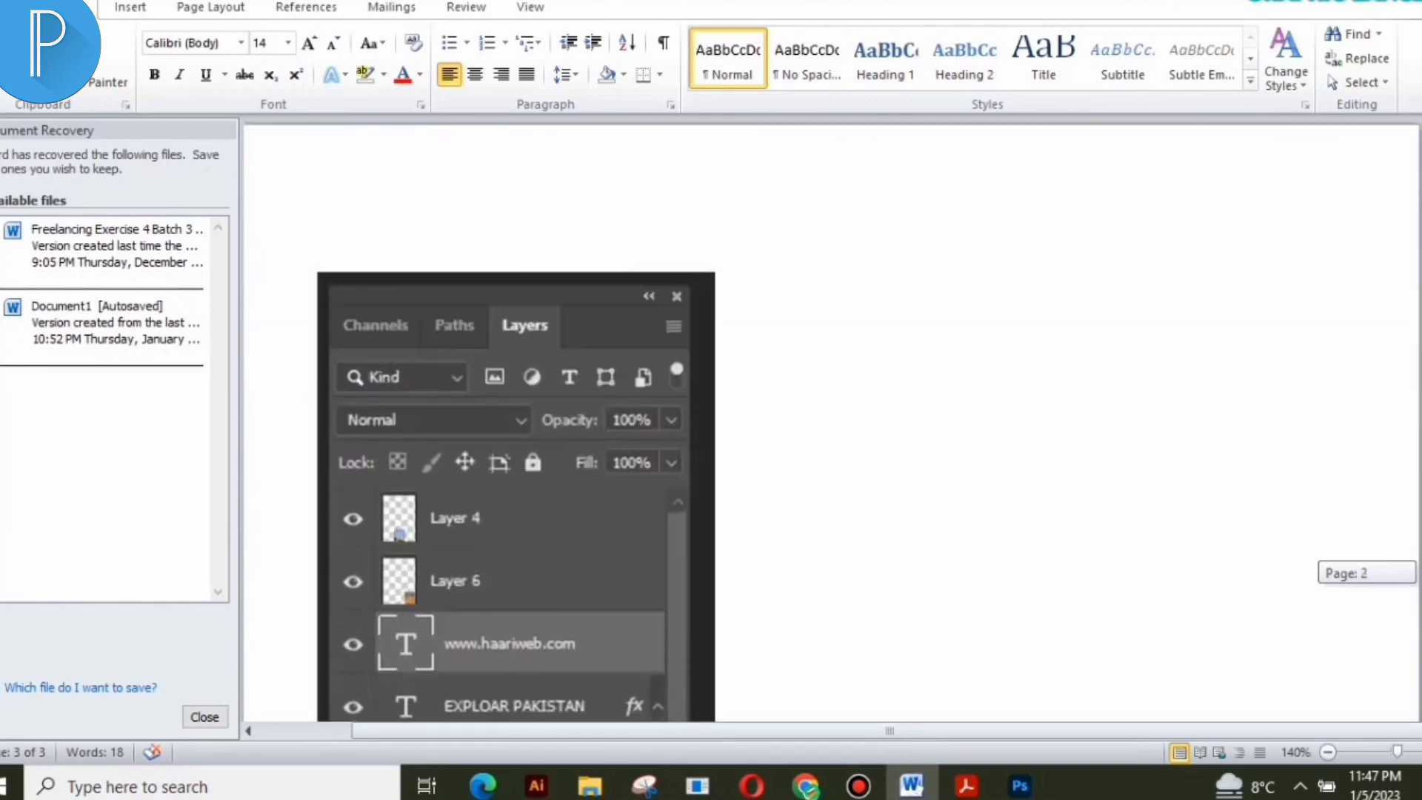
pyautogui.scroll(12, 794, 422)
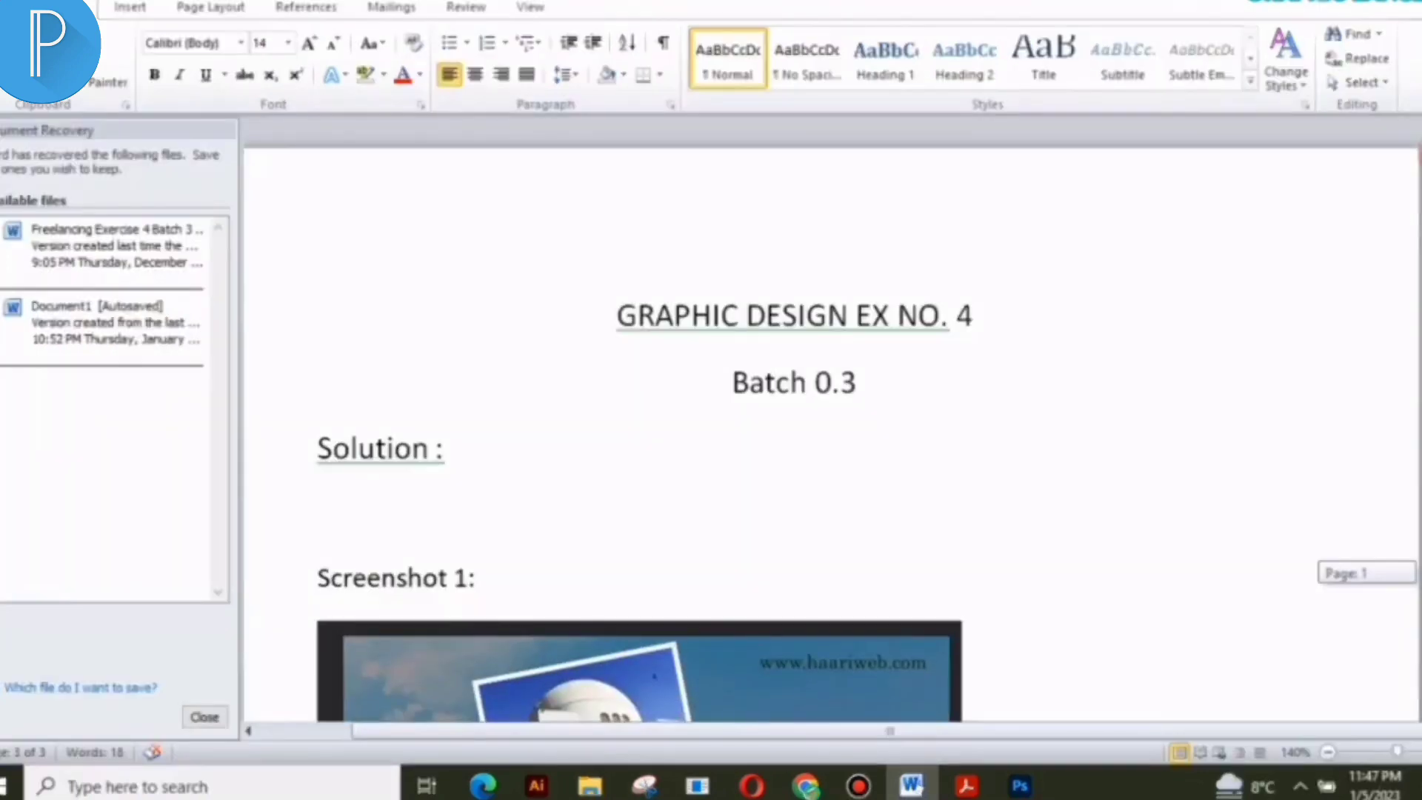